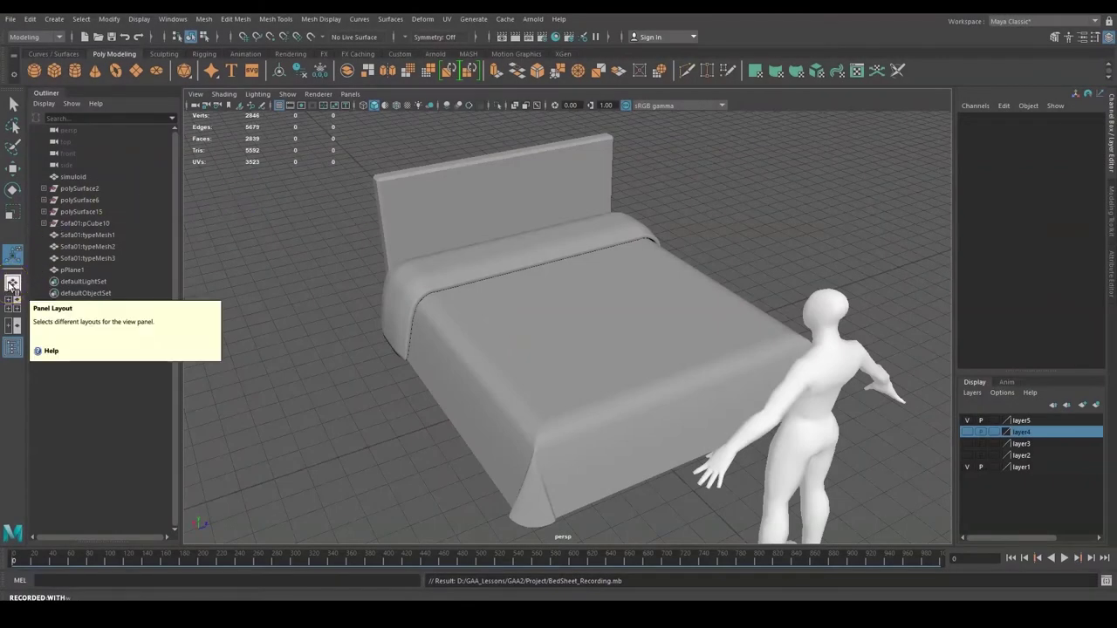
Create a polygon cube and move it over the head end of the bed, using the four-view layout.
click(13, 305)
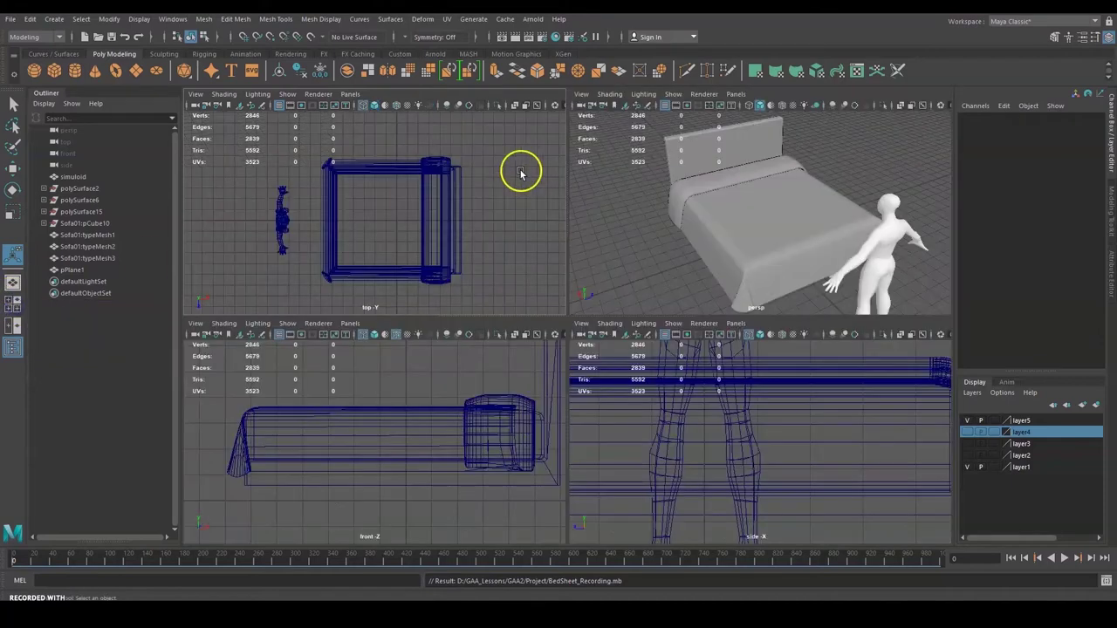
scroll(417, 175, up, 3)
alt+middle_drag(488, 170, 445, 185)
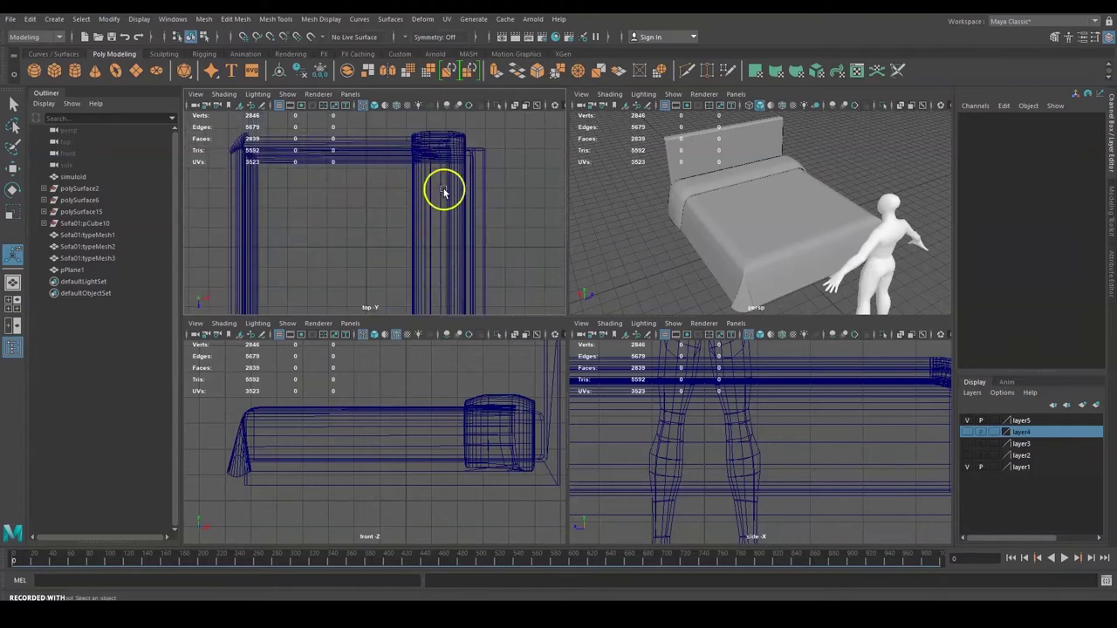
click(54, 69)
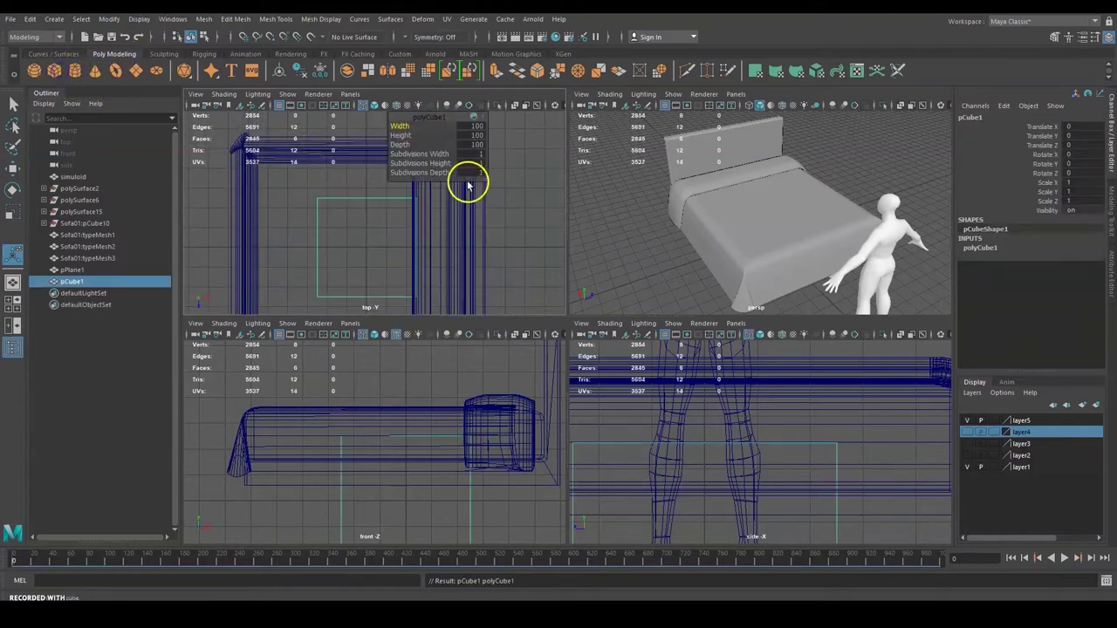
key(w)
drag(374, 249, 417, 201)
Raise the cube onto the mattress at about Y 81 and scale it to about 0.51 in X, 0.18 in Y and 0.88 in Z.
key(r)
drag(521, 197, 431, 225)
key(w)
drag(479, 404, 479, 309)
key(r)
mouse_move(472, 354)
mouse_down()
mouse_move(476, 391)
mouse_move(479, 353)
mouse_up()
key(w)
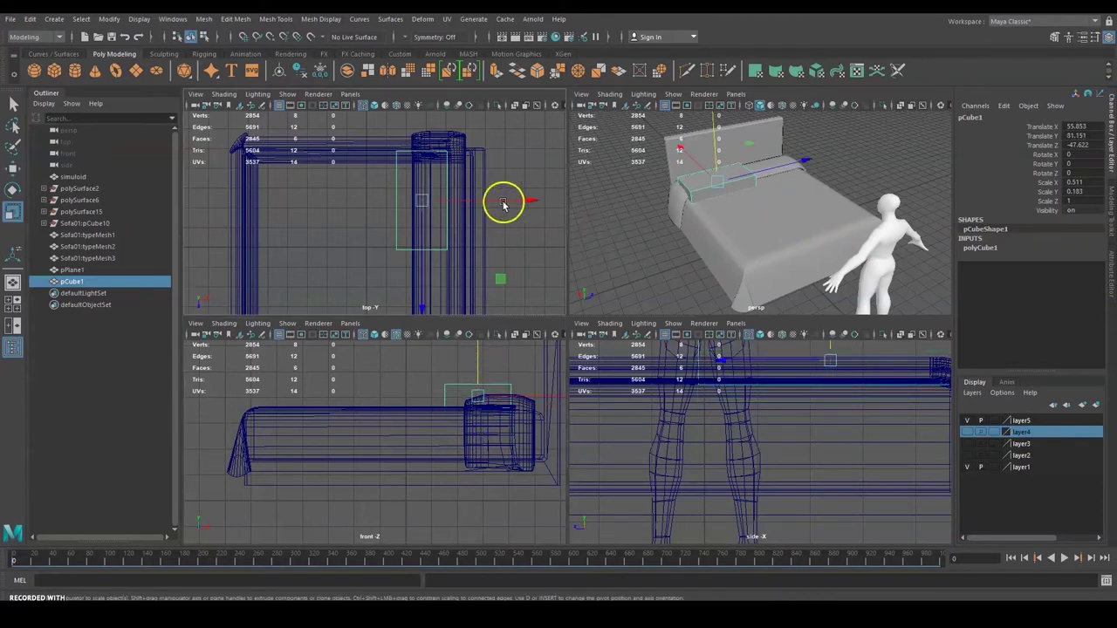
key(r)
drag(428, 304, 427, 301)
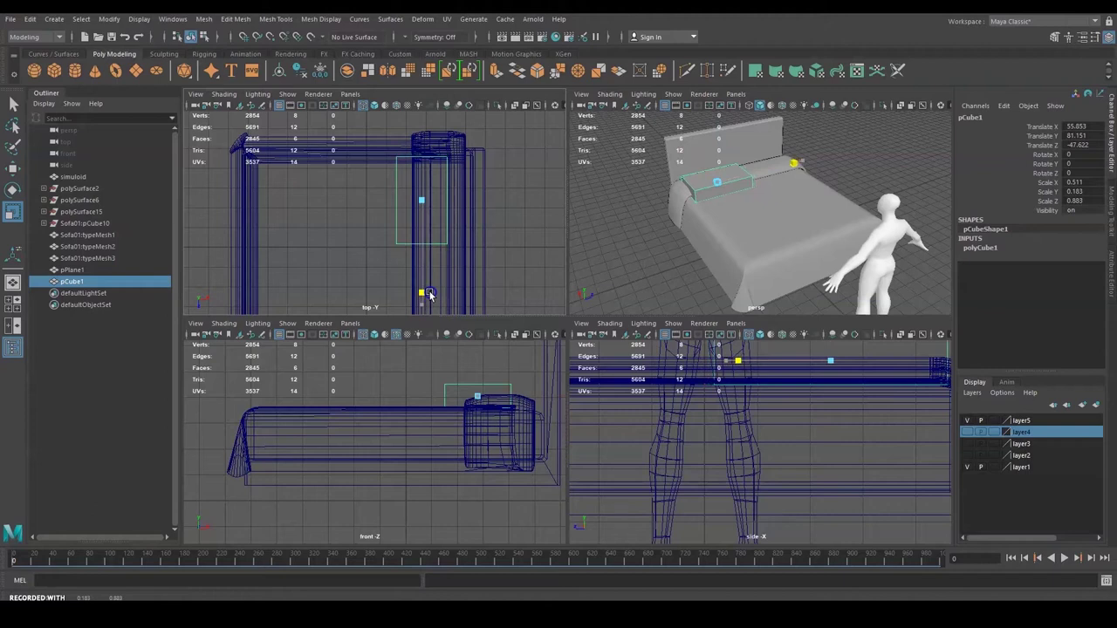
Move the flattened cube along X to about 4.5 so it lies in front of the folded blanket.
key(w)
alt+drag(755, 120, 777, 210)
alt+middle_drag(765, 232, 804, 243)
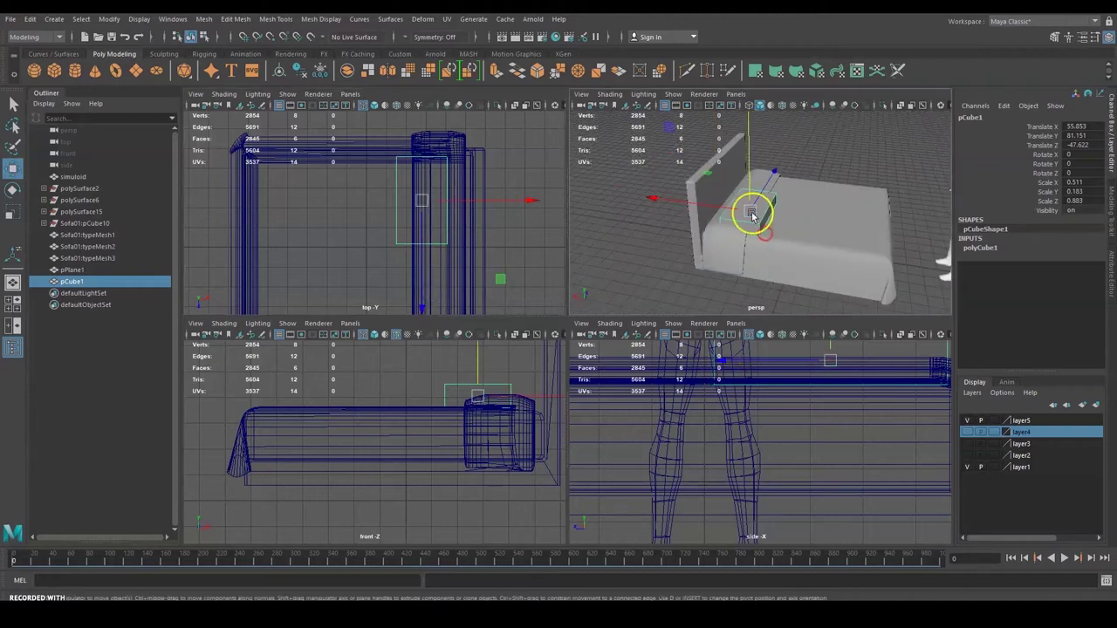
drag(694, 205, 748, 180)
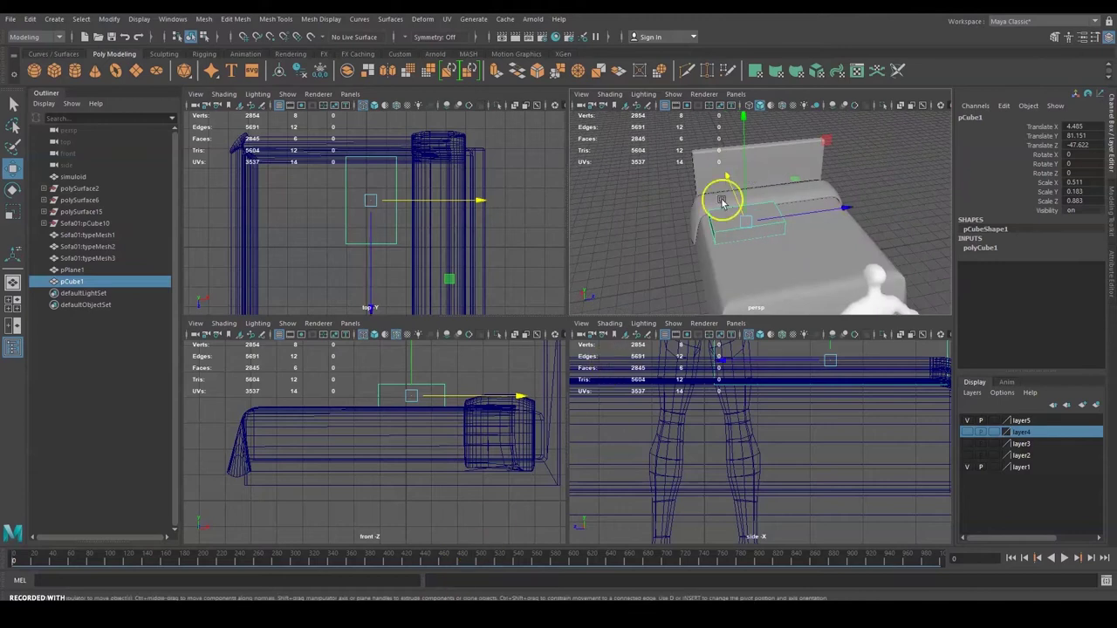
Set the cube's Subdivisions Width to 3 in the single perspective view.
click(13, 284)
scroll(645, 242, up, 6)
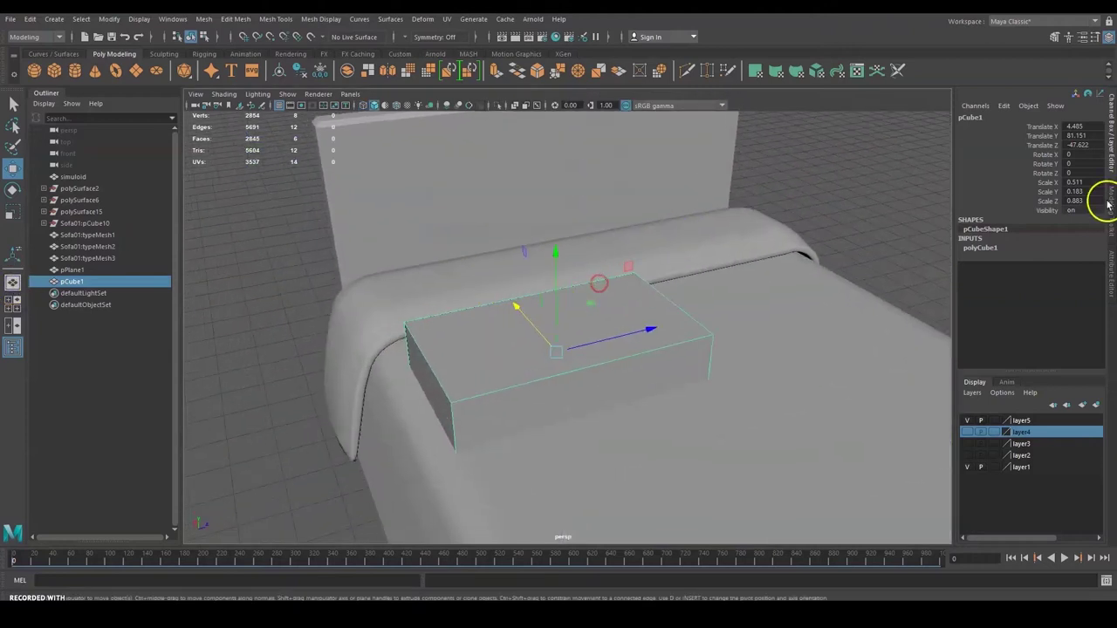
click(1012, 248)
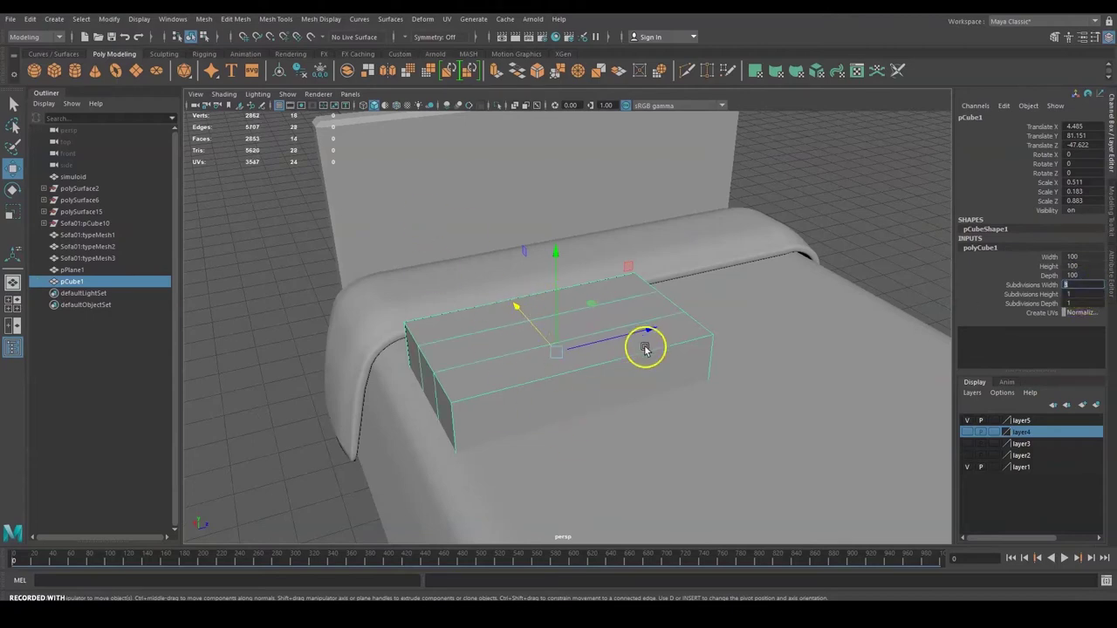
Try 3 for the cube's Subdivisions Height and set it back to 1.
alt+drag(645, 348, 501, 406)
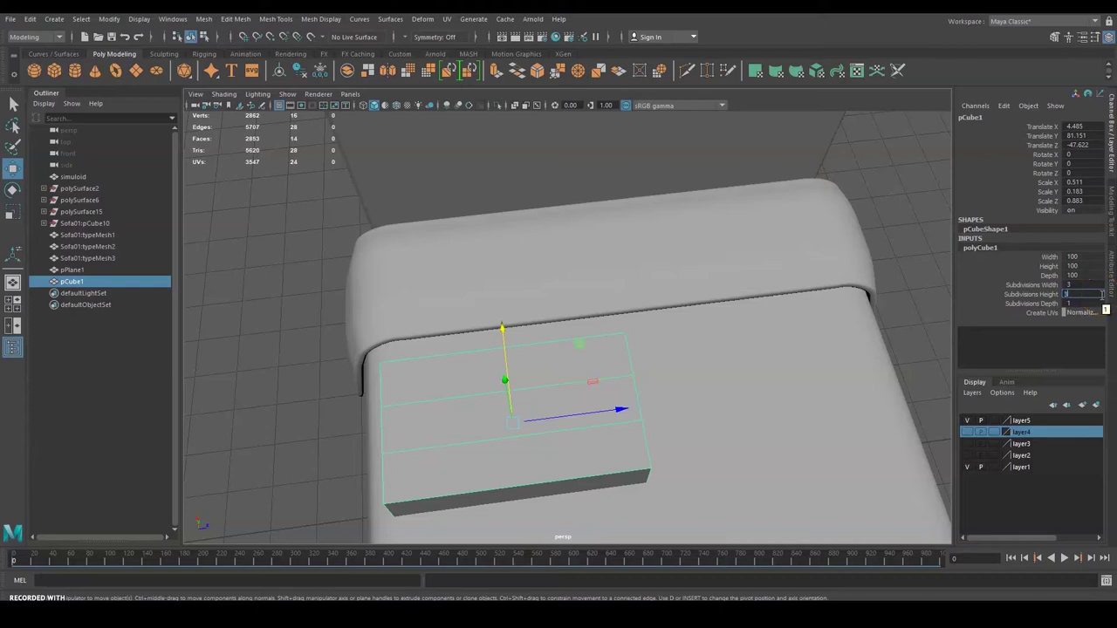
click(1094, 285)
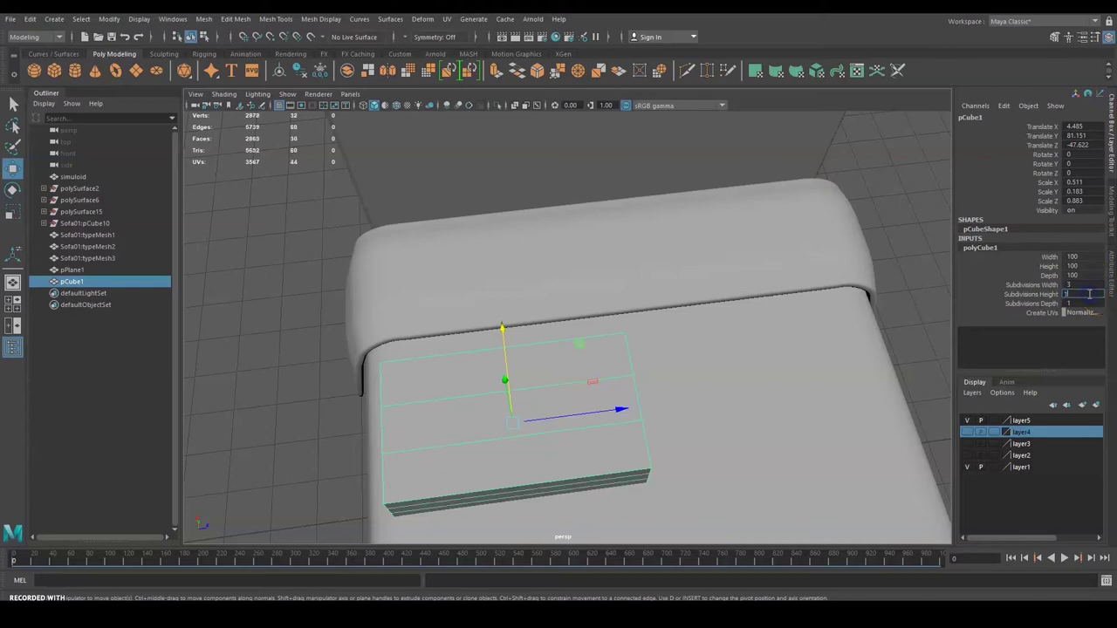
click(1089, 294)
text(1)
click(1081, 304)
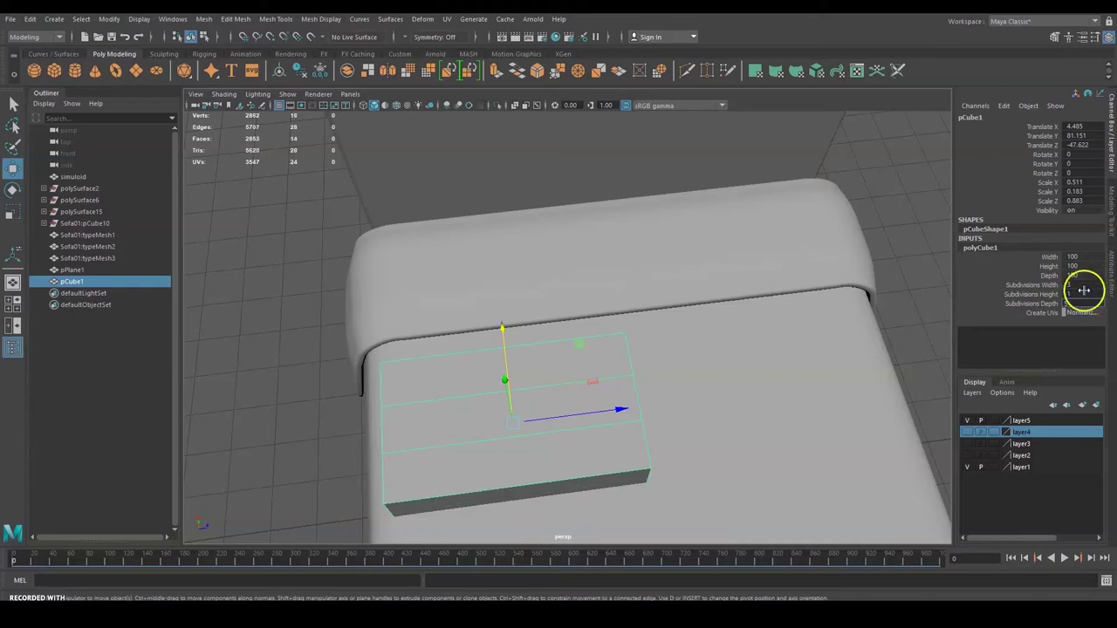
Set the cube's Subdivisions Height to 2 and Subdivisions Depth to 5.
alt+drag(730, 374, 738, 328)
alt+drag(611, 308, 716, 308)
alt+drag(518, 308, 852, 276)
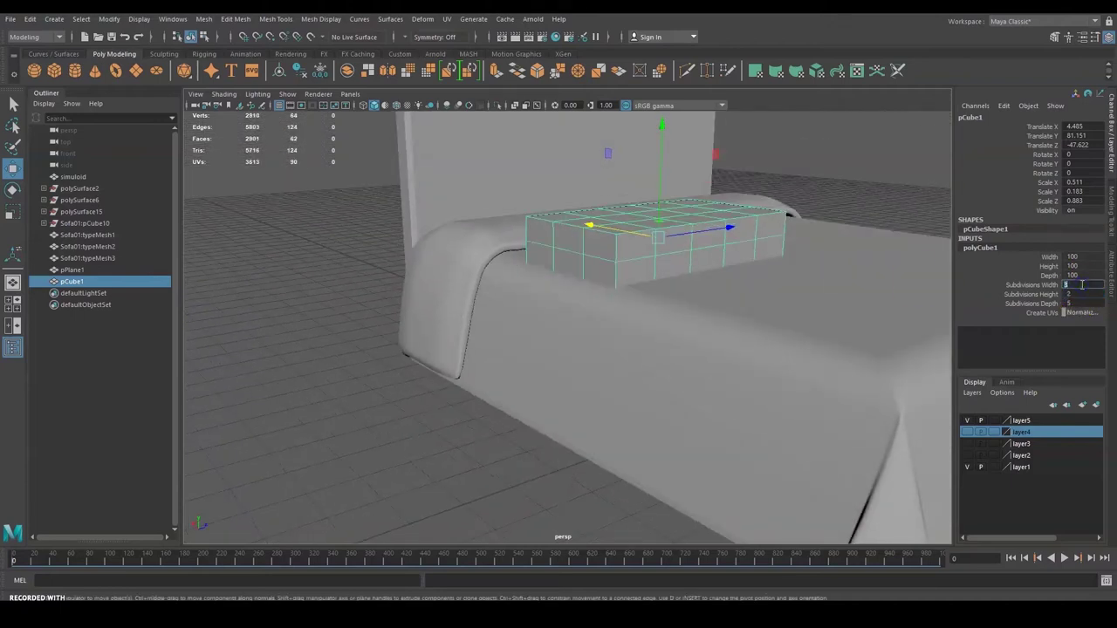
click(1080, 285)
alt+drag(734, 257, 710, 314)
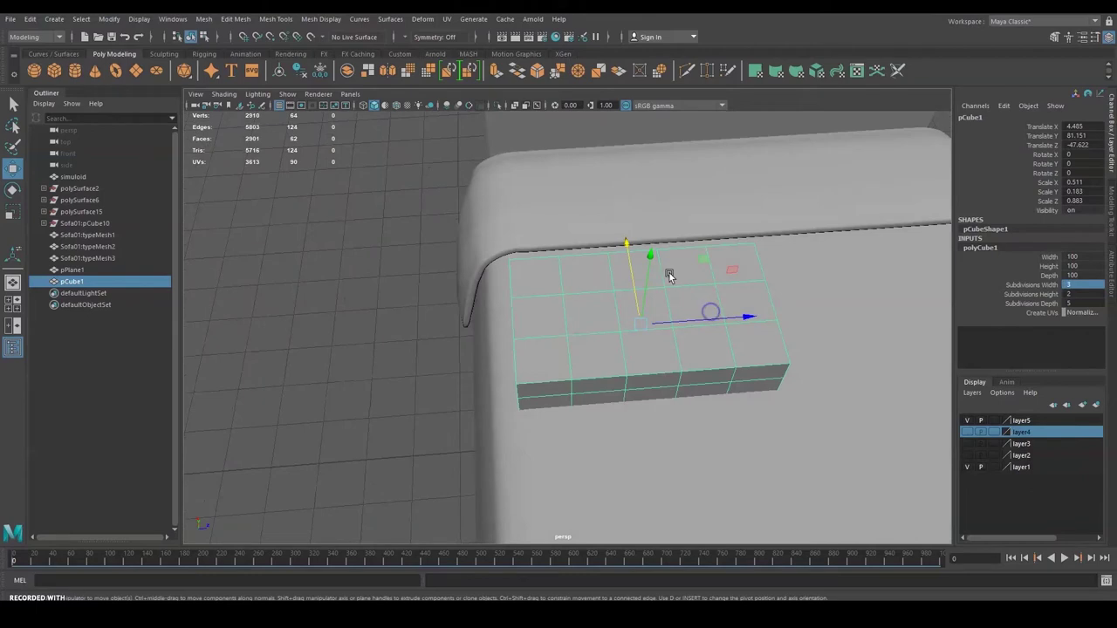
Preview the cube in smooth mesh display within the four-view layout, and return it to the unsmoothed display.
click(12, 302)
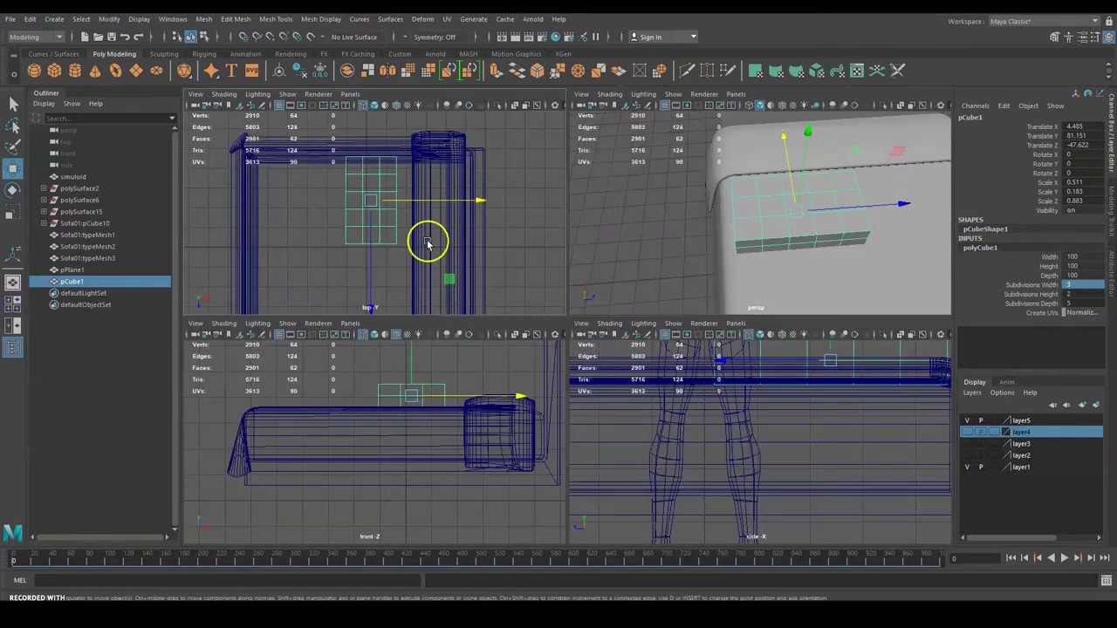
alt+middle_drag(891, 410, 828, 473)
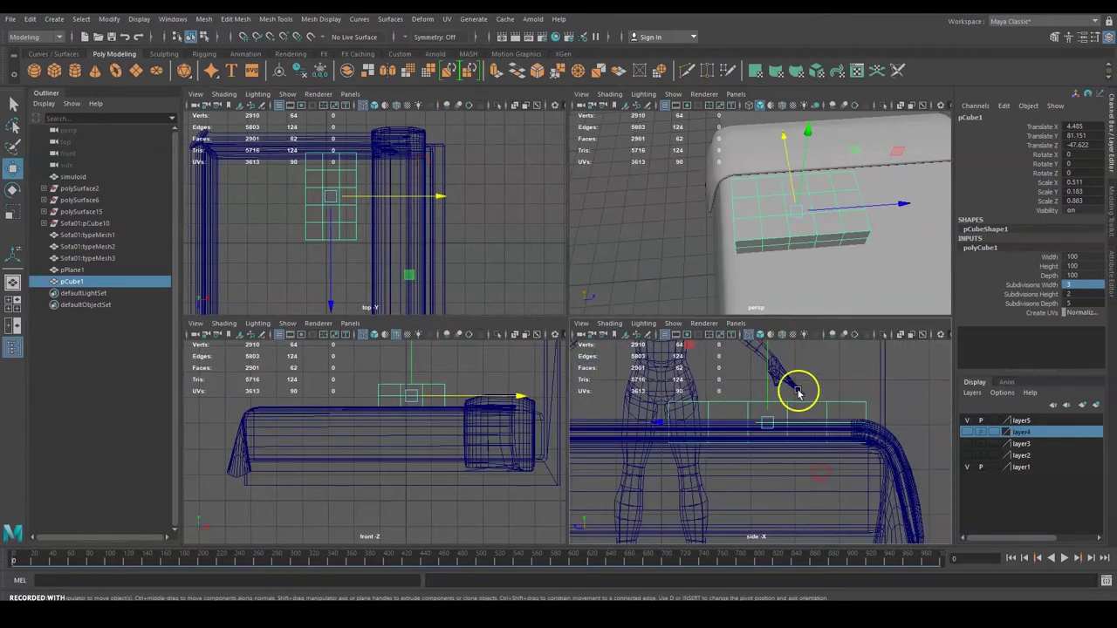
alt+middle_drag(426, 225, 478, 245)
scroll(418, 200, up, 3)
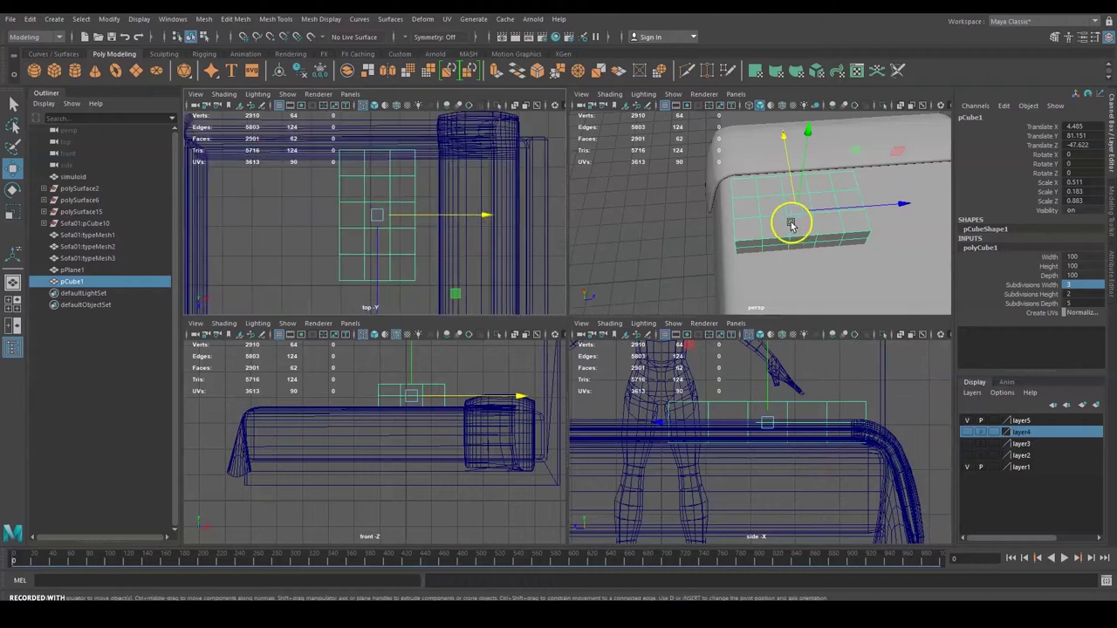
key(3)
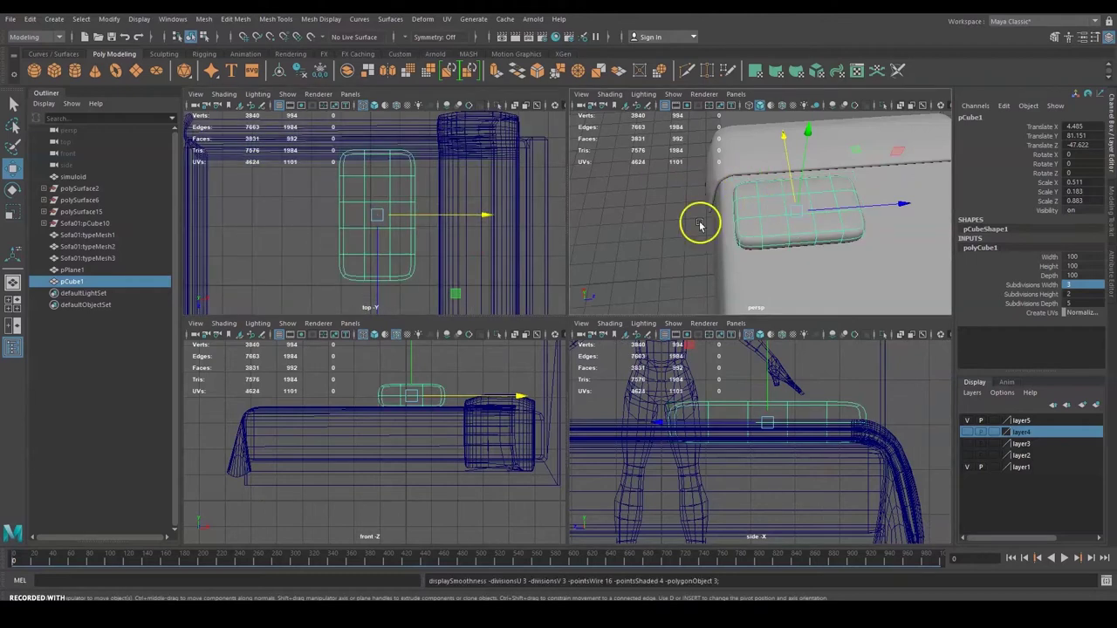
click(656, 219)
mouse_move(750, 229)
alt+mouse_down()
mouse_move(822, 212)
mouse_move(857, 188)
mouse_move(840, 207)
mouse_move(665, 236)
mouse_move(721, 209)
mouse_move(742, 238)
alt+mouse_up()
click(812, 183)
key(1)
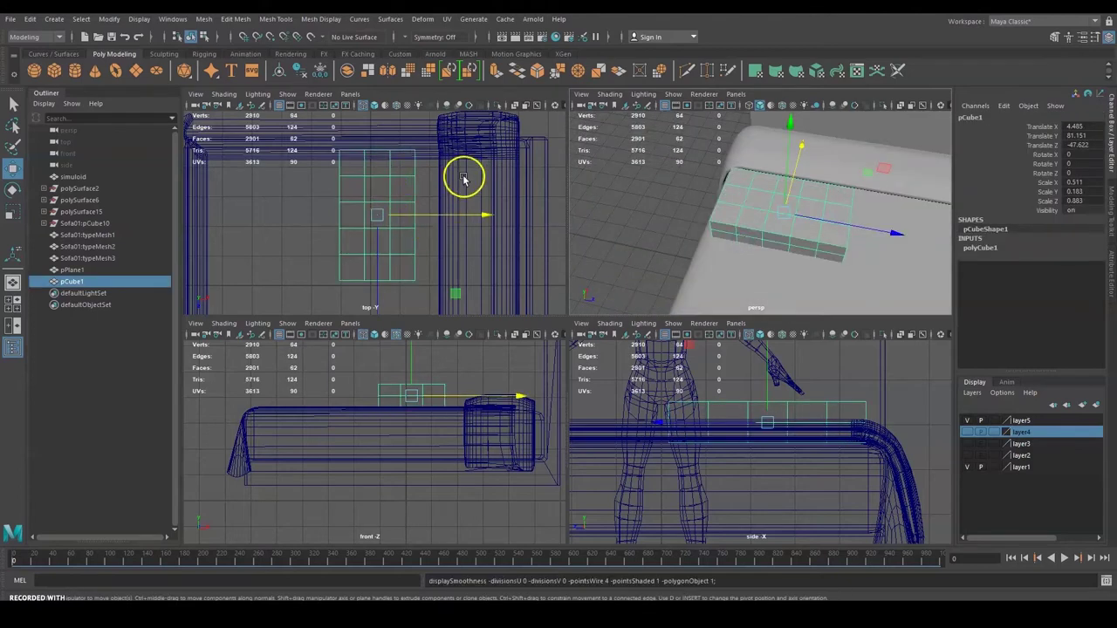
Select the inner vertex rows in the top view and scale them outward in X to bulge the pillow's long sides.
right_drag(342, 162, 309, 163)
drag(431, 171, 320, 258)
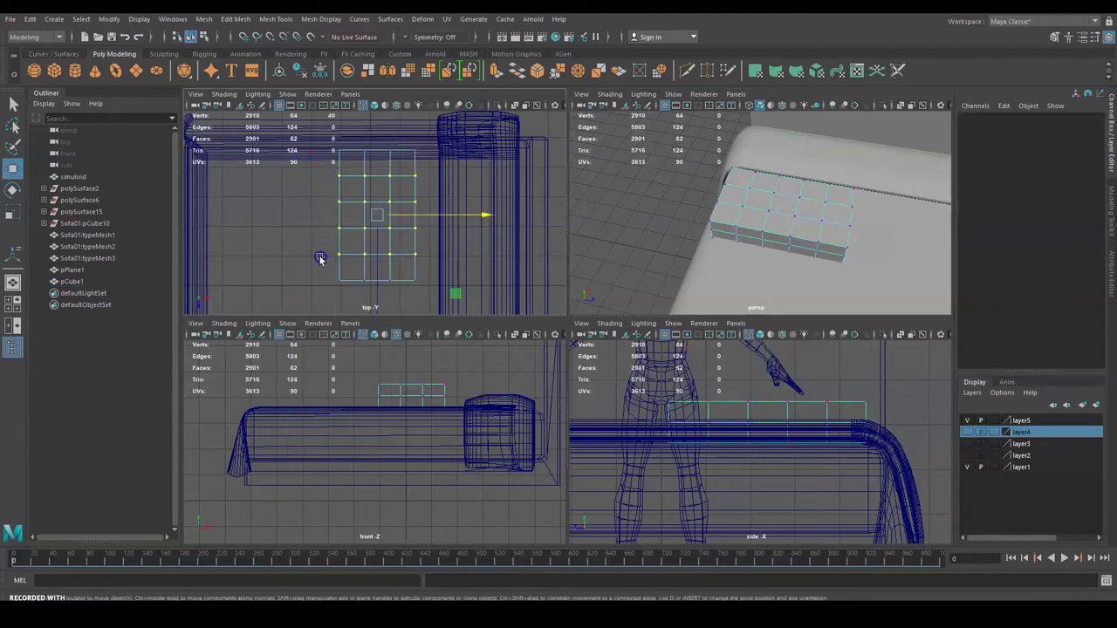
key(e)
key(r)
drag(483, 219, 498, 215)
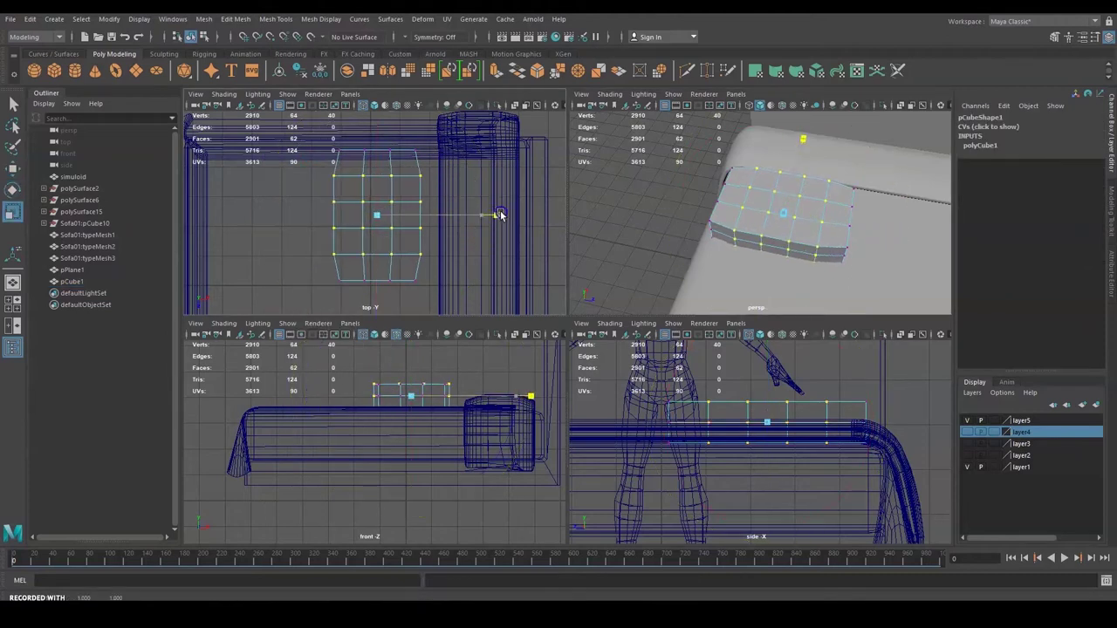
drag(323, 194, 476, 215)
Select the two middle vertex columns in the top view and scale them outward in Z to round the pillow's short ends.
drag(402, 142, 356, 299)
alt+middle_drag(441, 260, 439, 222)
drag(374, 282, 380, 301)
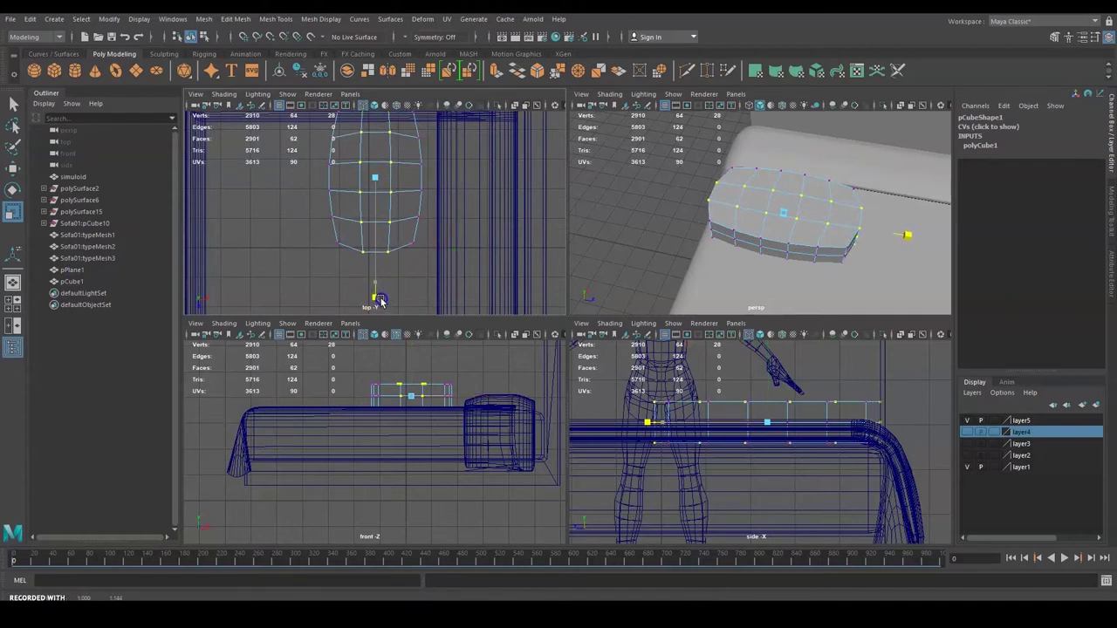
Scale the middle-height vertex row outward to widen the pillow's side seam, and return to object mode with the pillow selected.
click(473, 366)
drag(474, 387, 320, 404)
drag(787, 213, 796, 205)
key(w)
right_drag(758, 197, 783, 182)
click(697, 179)
alt+drag(726, 199, 791, 180)
click(789, 180)
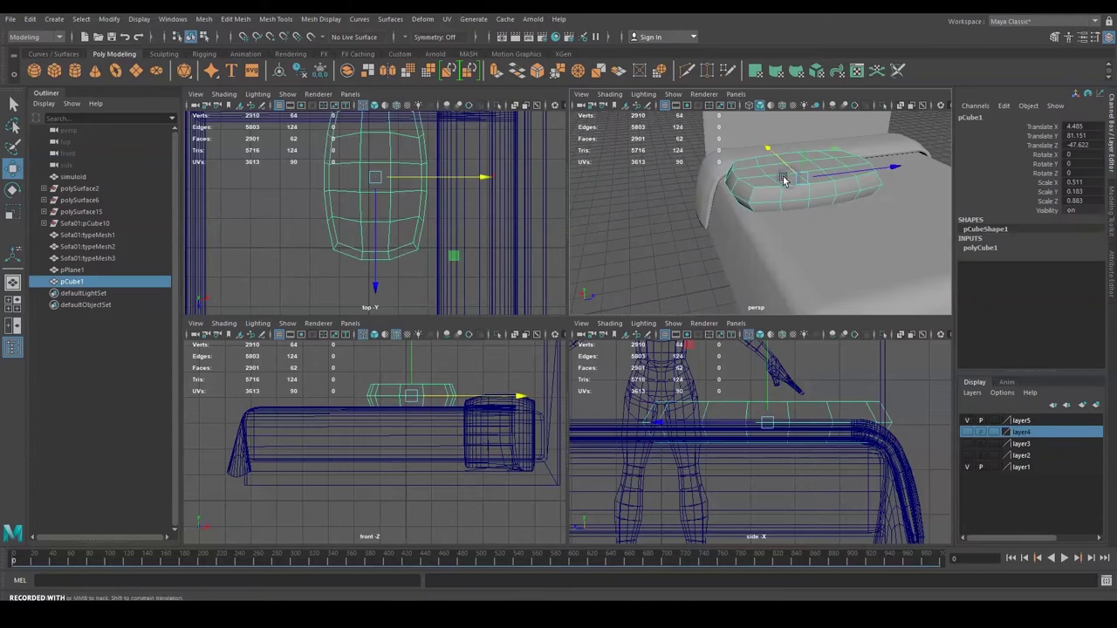
Apply Soften Edge to the whole pillow mesh.
alt+middle_drag(786, 179, 751, 207)
click(311, 20)
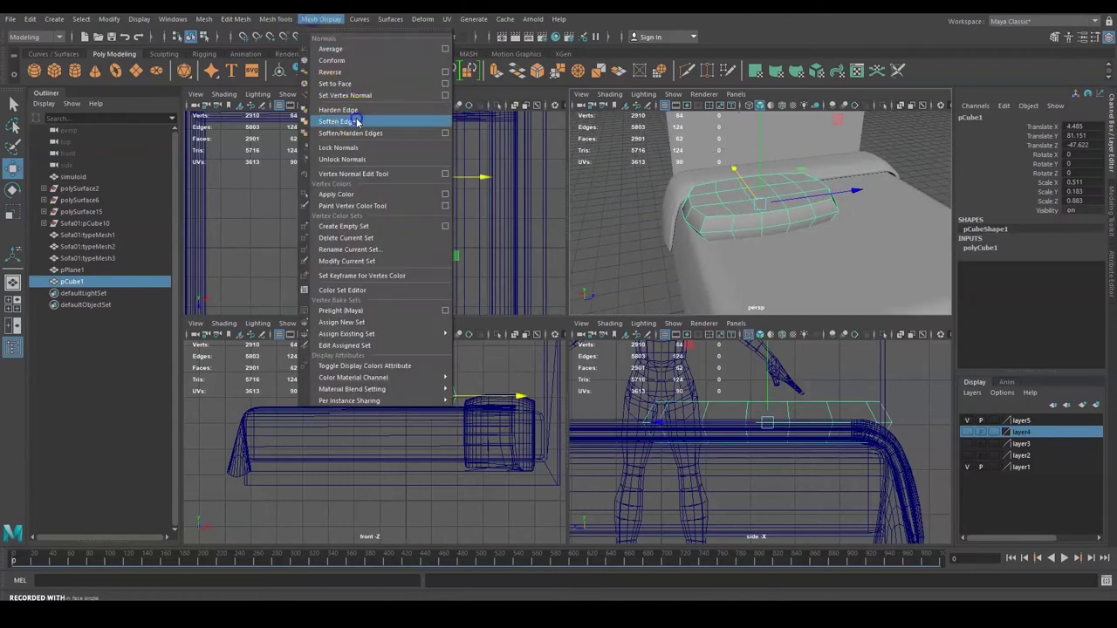
click(356, 120)
click(756, 212)
click(756, 211)
alt+drag(757, 211, 796, 219)
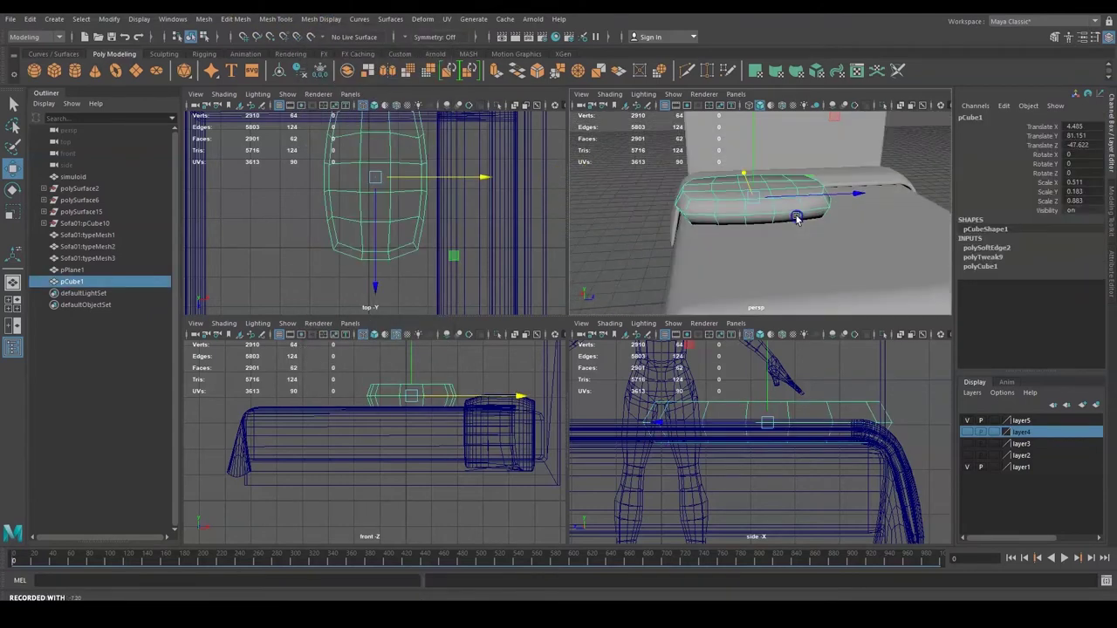
Check the softened pillow in smooth mesh preview, and switch it back to the unsmoothed display.
click(591, 191)
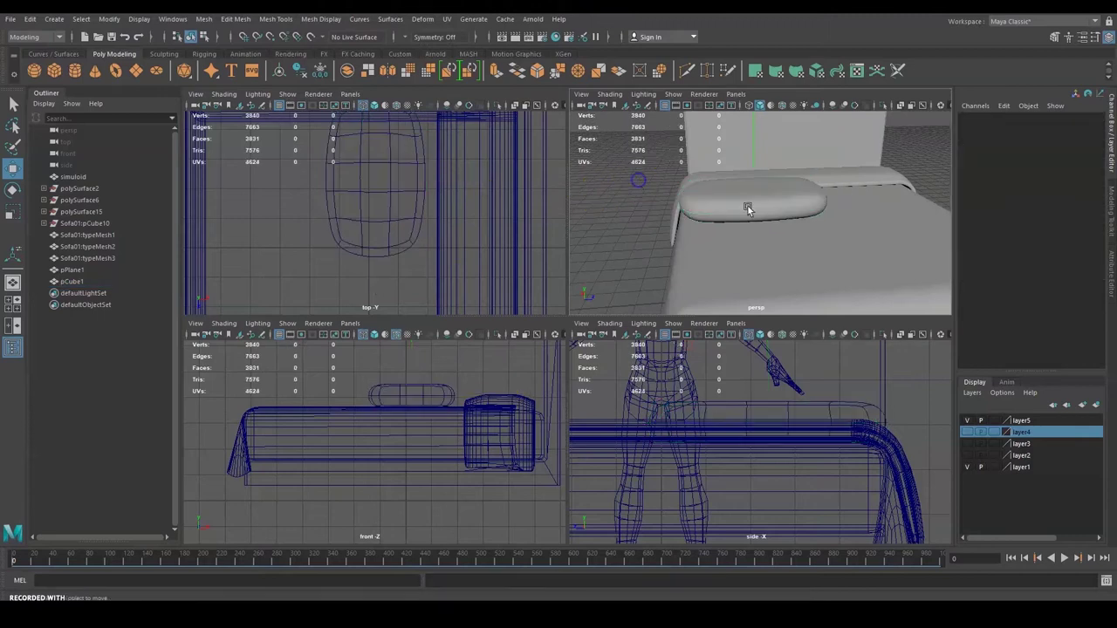
alt+drag(640, 177, 913, 198)
click(773, 192)
key(1)
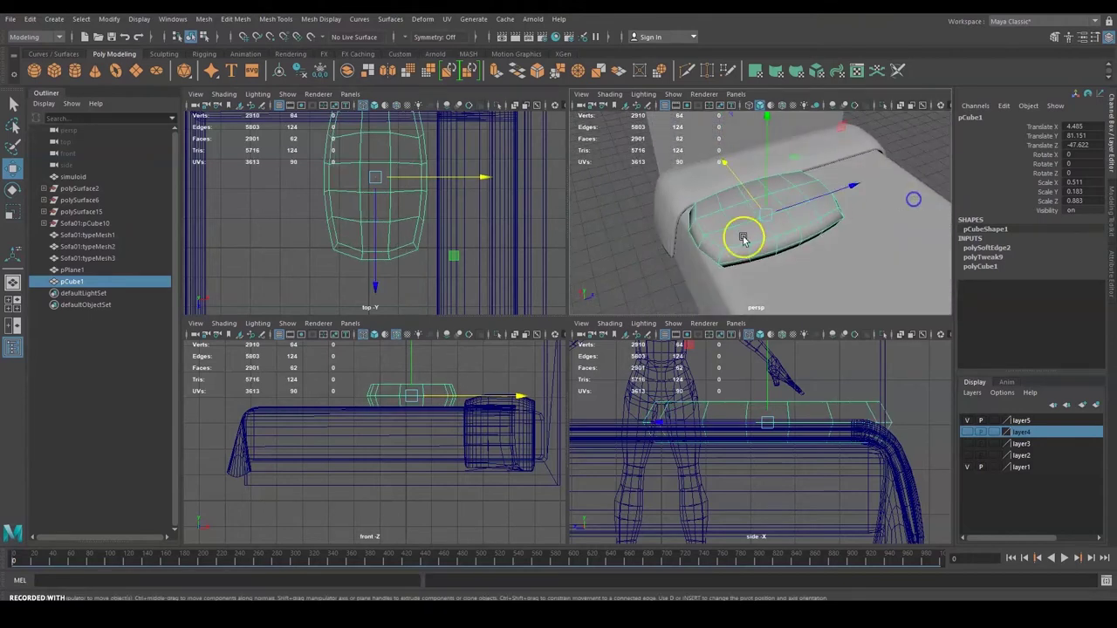
Select the edge loop around the pillow's side seam and bevel it with width 0.2 and 1 segment.
scroll(743, 240, up, 5)
alt+drag(740, 243, 704, 244)
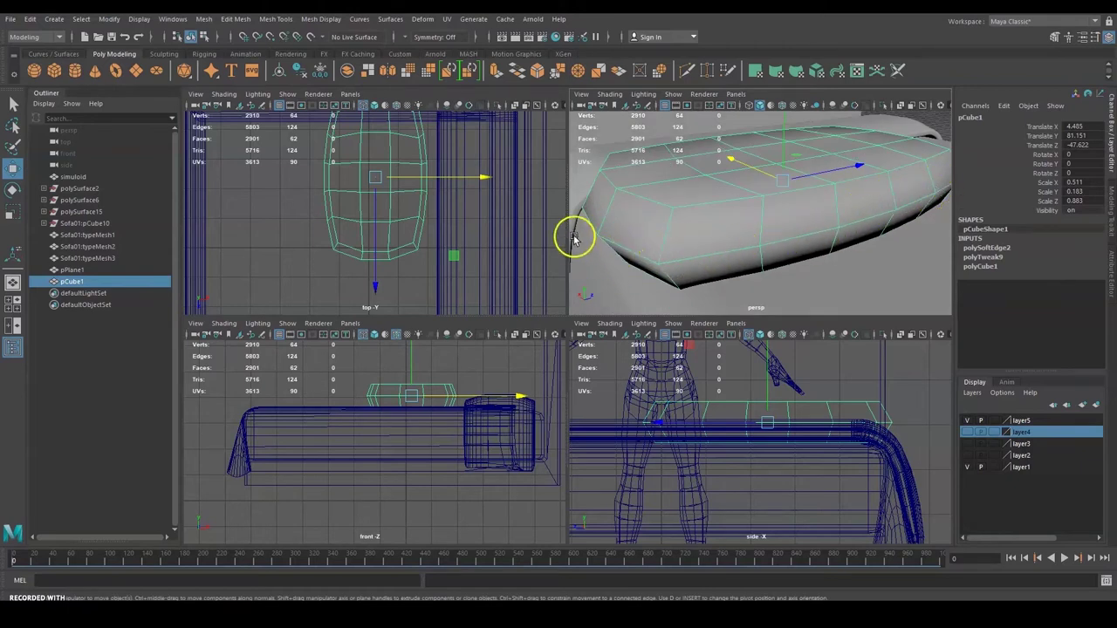
right_click(730, 237)
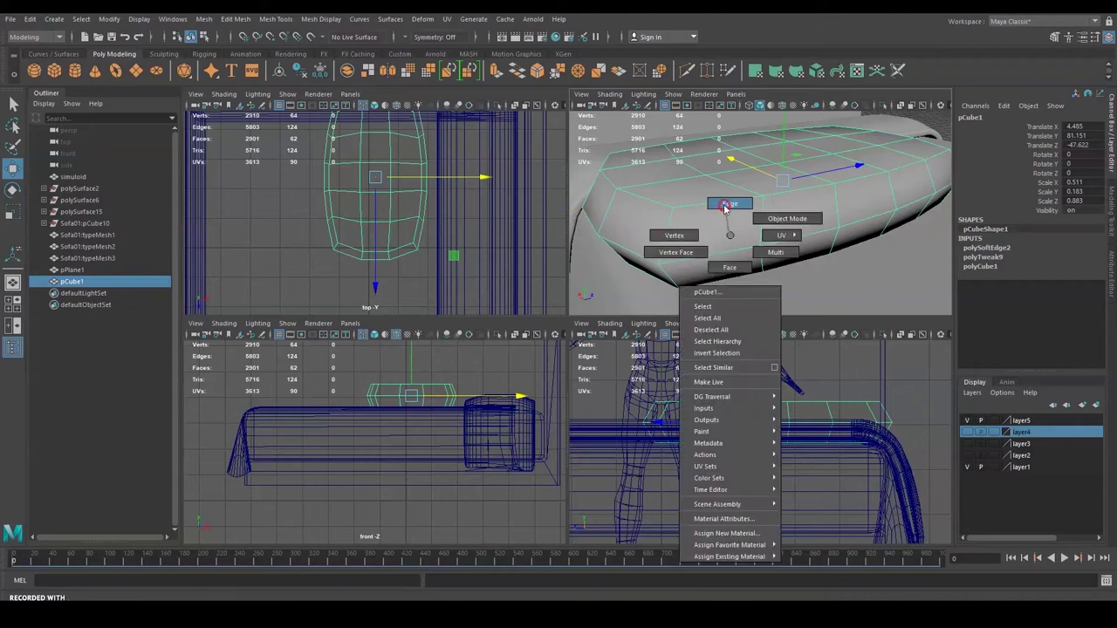
right_drag(724, 208, 724, 208)
double_click(710, 250)
alt+drag(710, 249, 676, 130)
drag(267, 18, 376, 60)
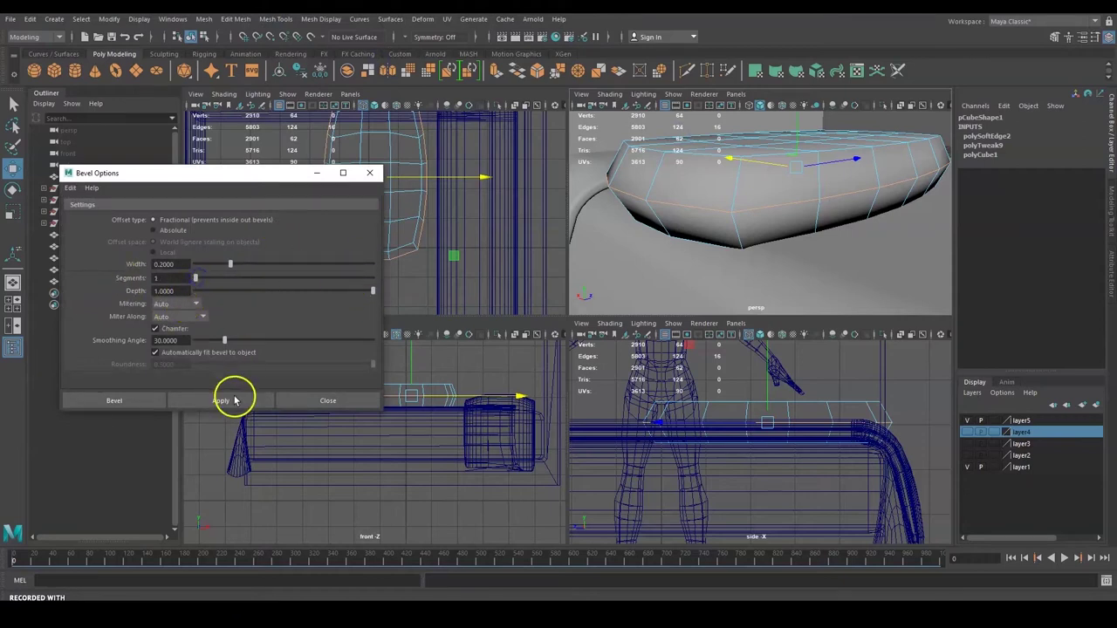
click(234, 400)
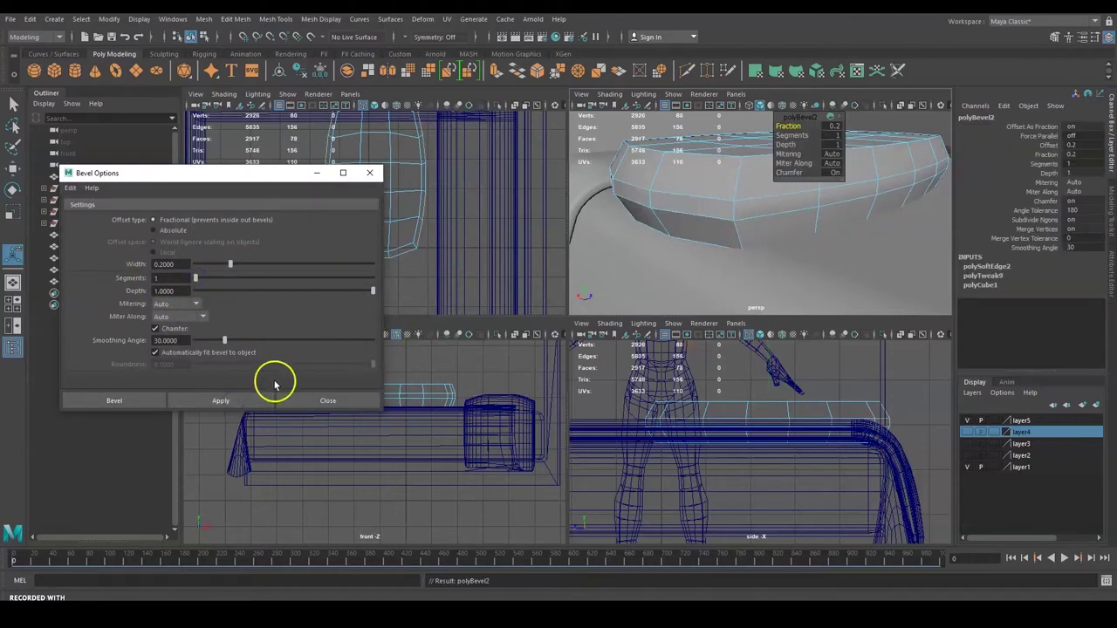
click(330, 400)
Inspect the bevelled seam from several angles, with and without smooth mesh preview.
alt+drag(820, 214, 693, 225)
scroll(748, 197, down, 5)
alt+drag(760, 197, 707, 221)
scroll(762, 201, up, 5)
key(3)
key(1)
scroll(717, 225, up, 5)
scroll(720, 225, down, 3)
Insert one edge loop above and one below the bevelled seam around the pillow's side.
click(670, 175)
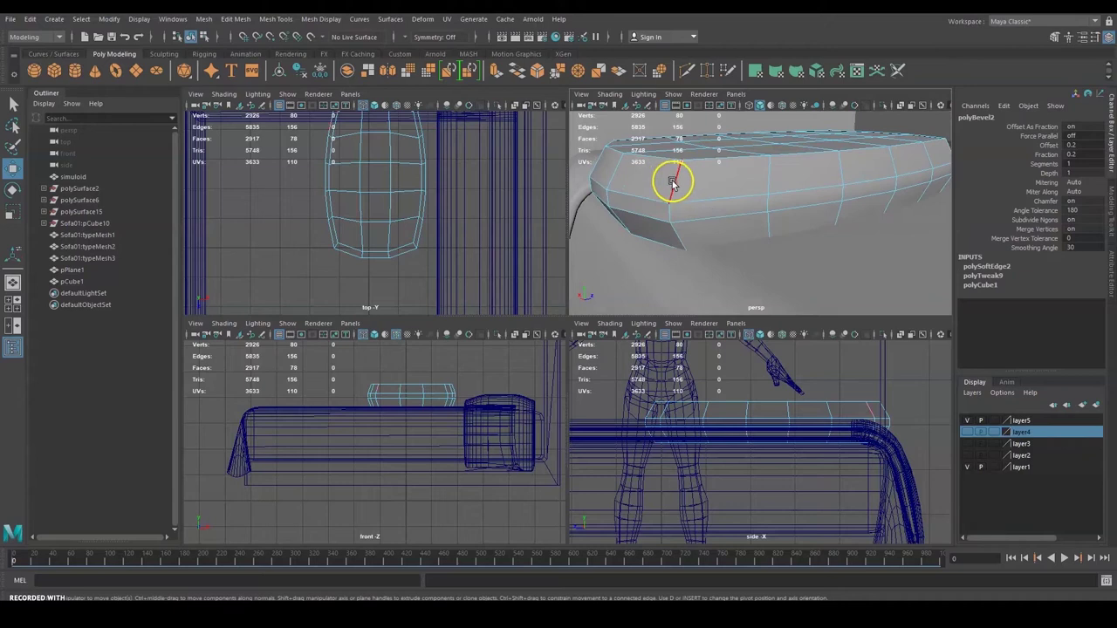
alt+drag(673, 180, 710, 192)
click(273, 19)
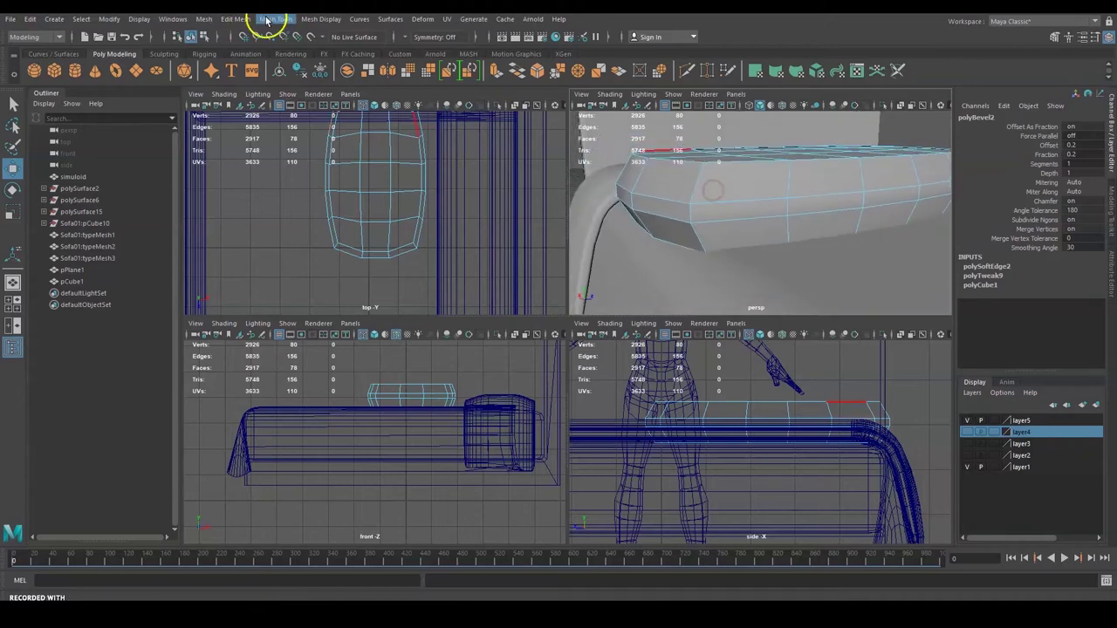
mouse_move(271, 18)
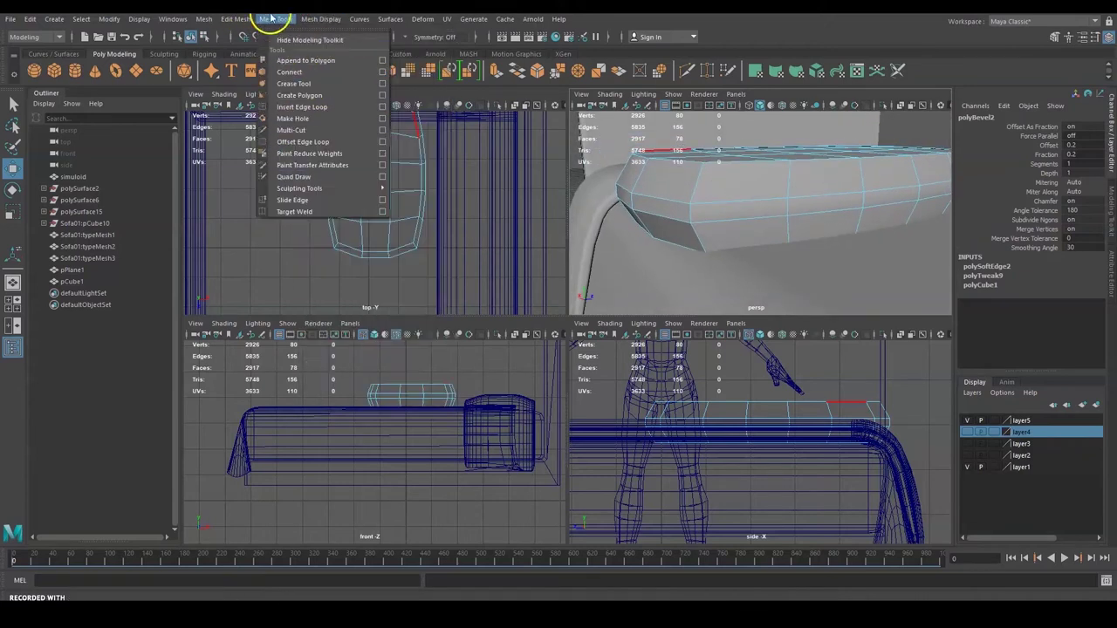
click(301, 107)
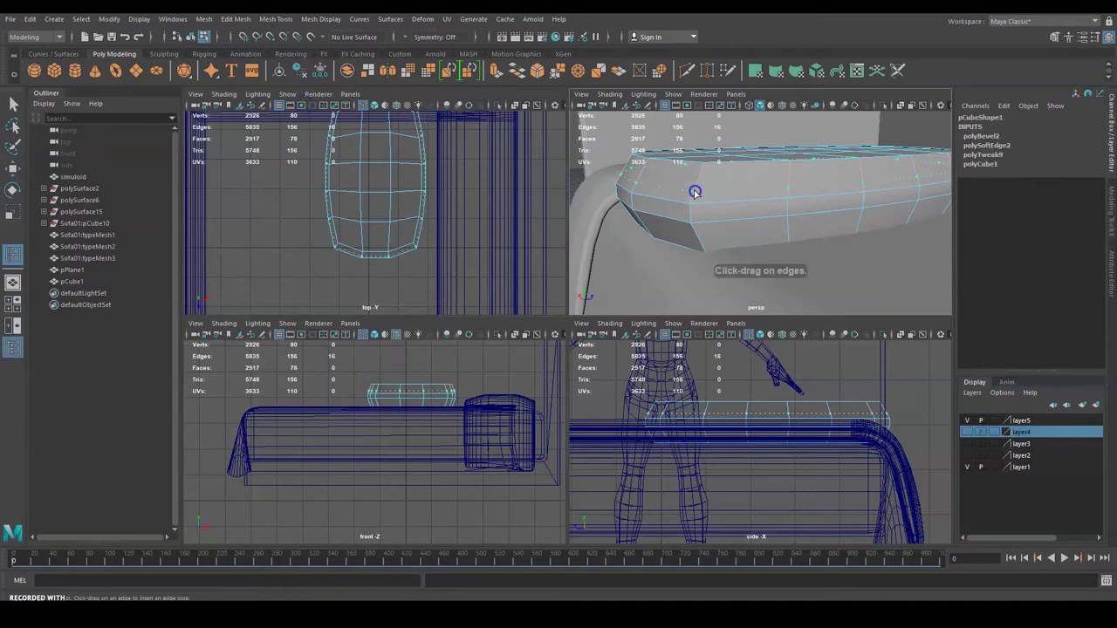
click(695, 191)
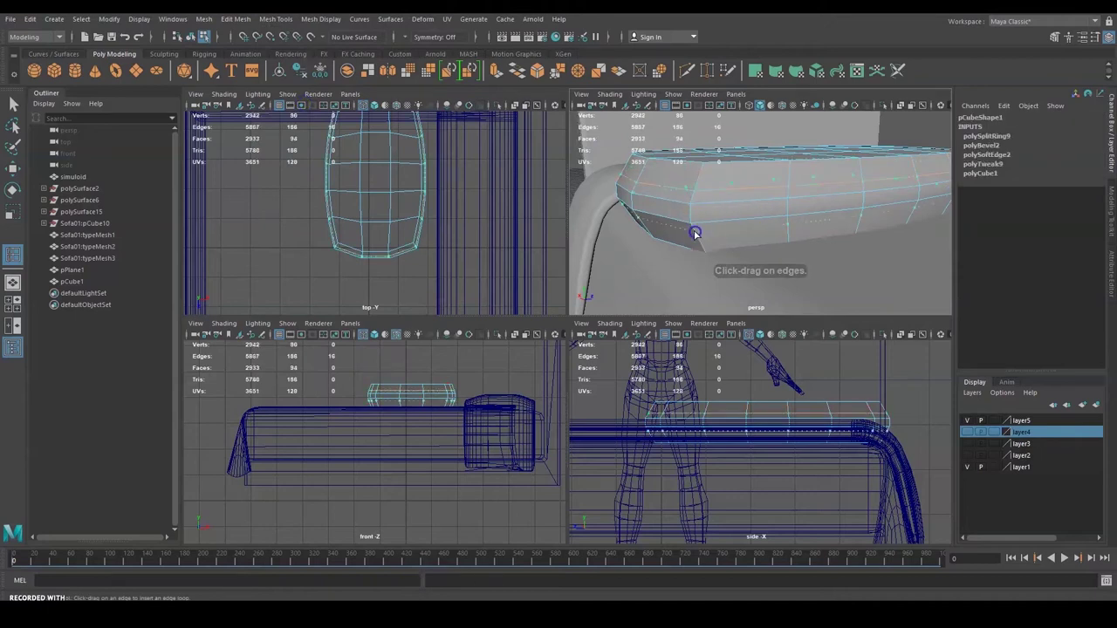
click(698, 235)
right_click(707, 212)
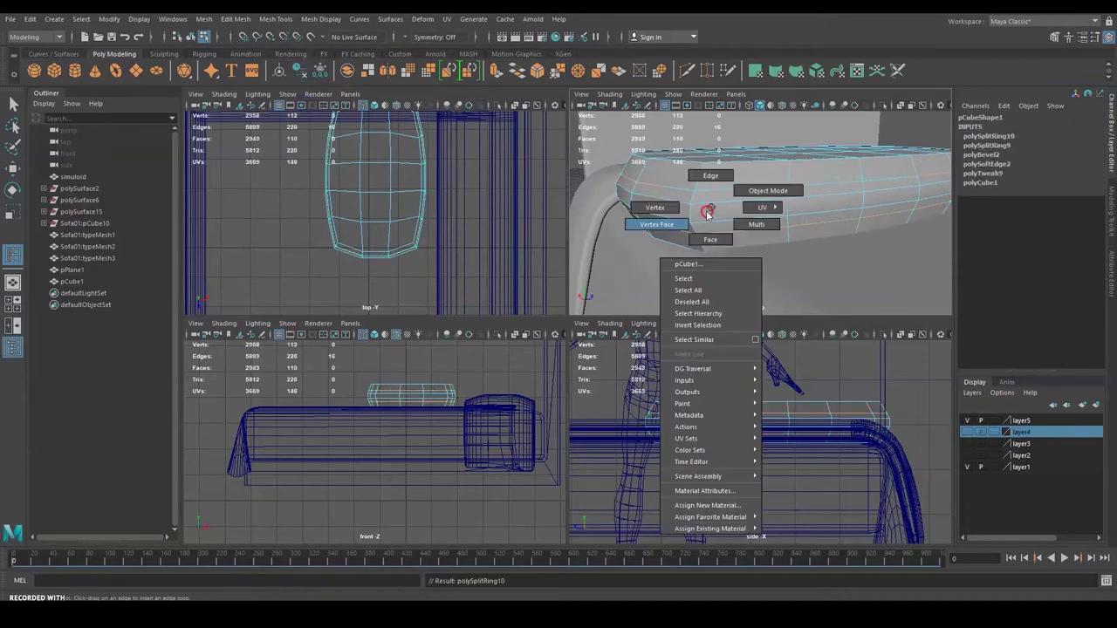
right_drag(700, 214, 711, 239)
click(711, 209)
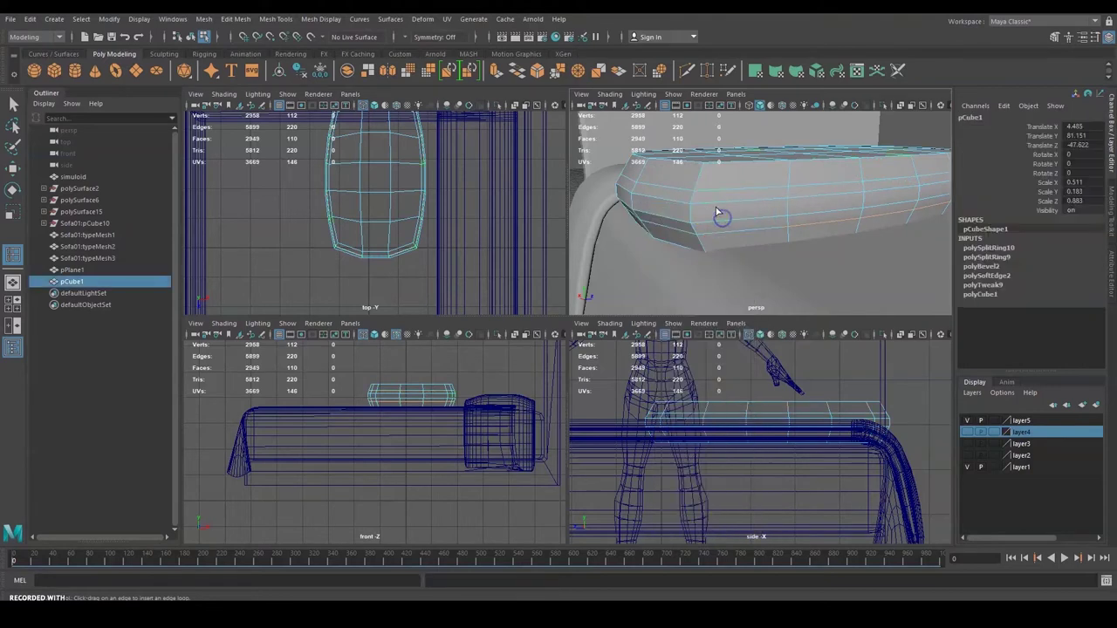
alt+drag(736, 202, 716, 211)
click(715, 209)
right_click(715, 208)
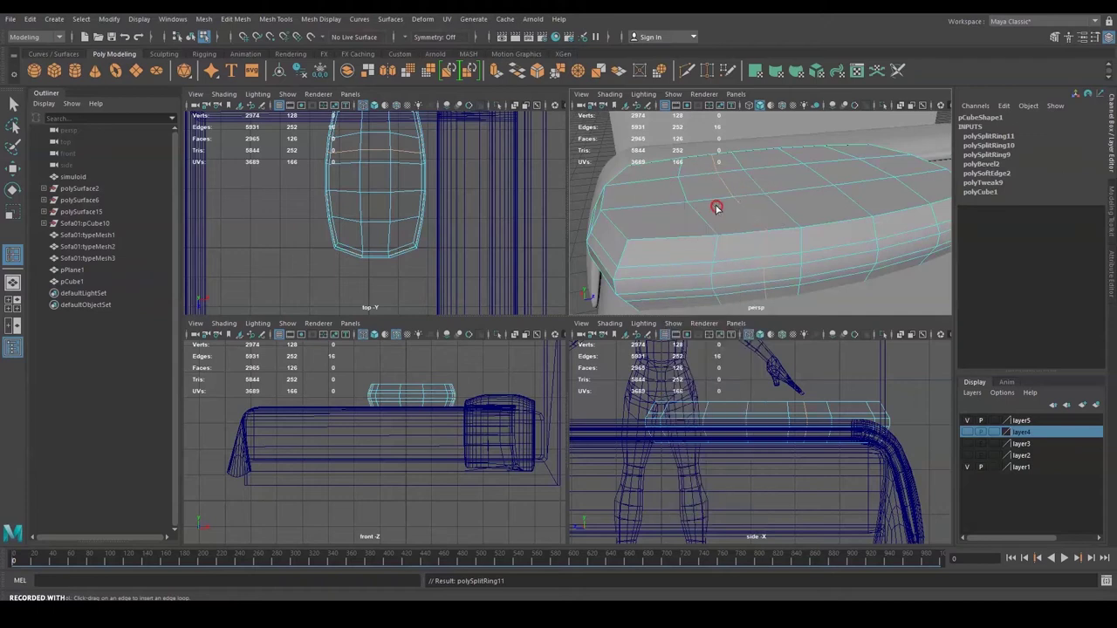
key(ctrl+z)
key(q)
click(594, 143)
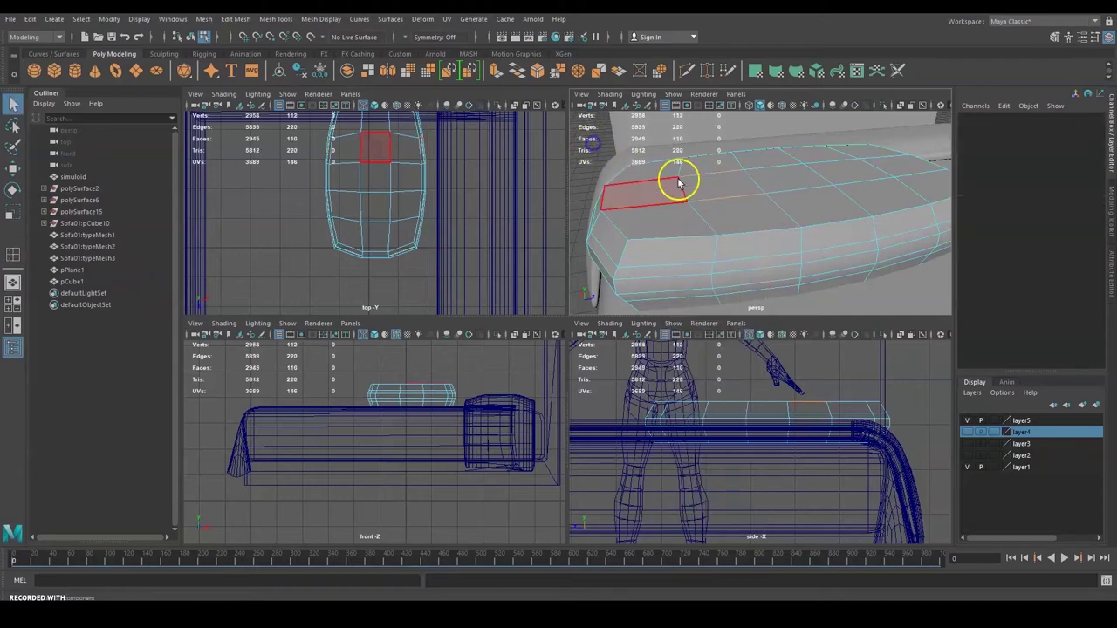
key(w)
right_drag(683, 180, 710, 167)
click(595, 149)
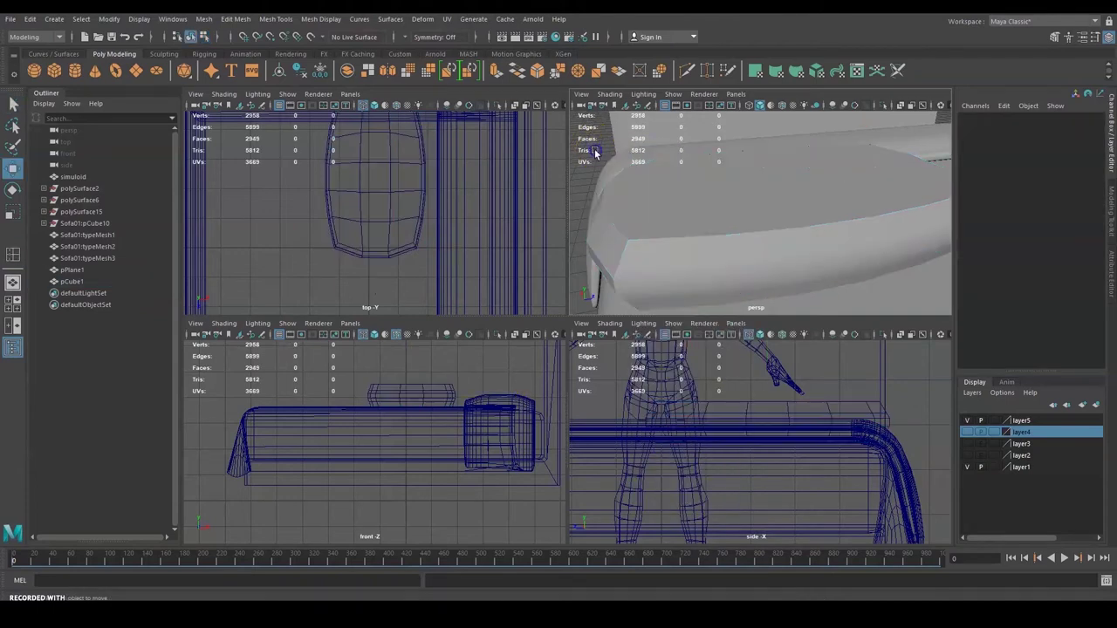
Select the face loop along the pillow's side seam and scale it slightly outward.
click(687, 196)
alt+drag(686, 197, 673, 166)
right_drag(673, 166, 657, 213)
click(656, 213)
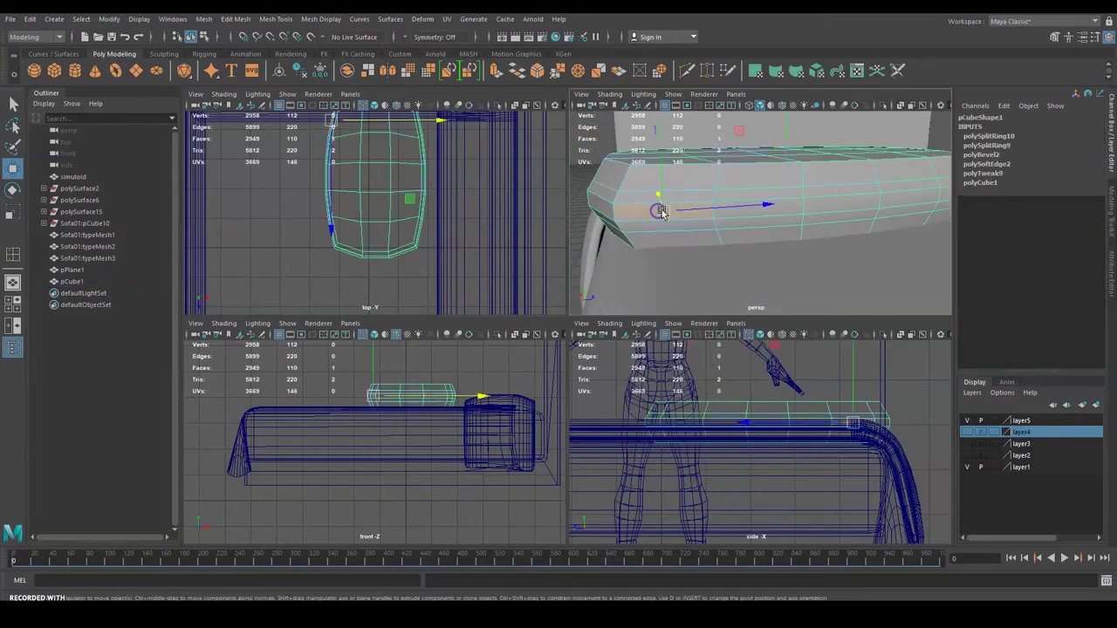
double_click(781, 215)
alt+drag(847, 230, 744, 238)
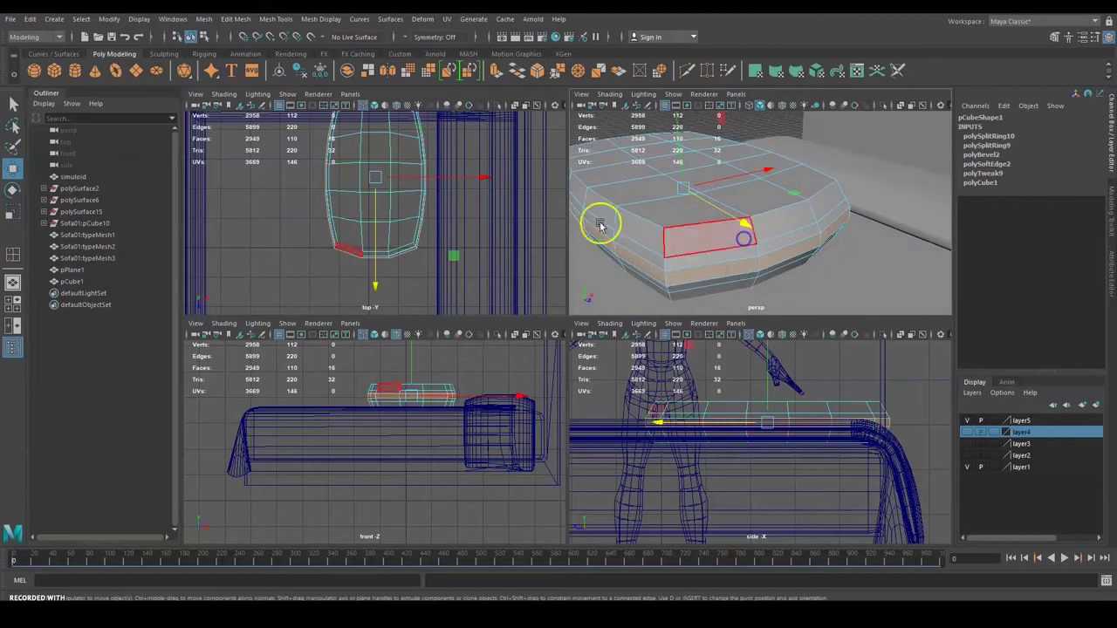
key(r)
drag(378, 180, 384, 179)
Inspect the widened seam in smooth mesh preview, and return the pillow to the unsmoothed display.
alt+drag(790, 186, 862, 176)
right_drag(661, 173, 683, 162)
key(f)
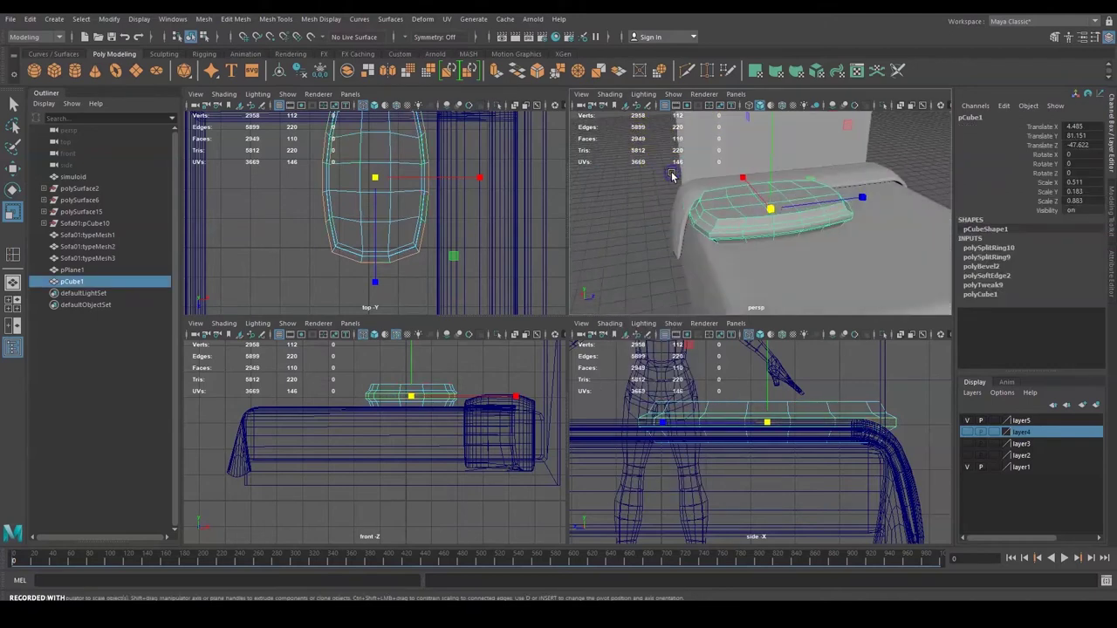
key(3)
click(637, 214)
alt+drag(703, 210, 753, 165)
click(772, 232)
key(1)
Select the three middle faces on the pillow's top, raise them to puff up the centre, and return to object mode.
right_click(755, 178)
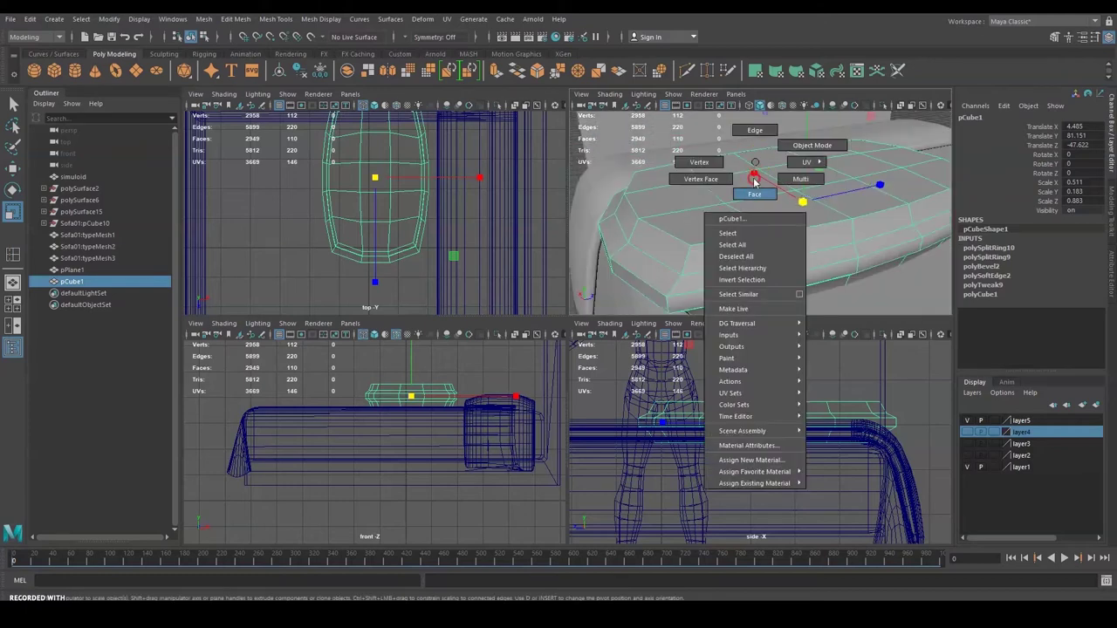
right_drag(754, 181, 755, 191)
click(741, 186)
shift+click(802, 169)
shift+drag(855, 164, 794, 149)
key(w)
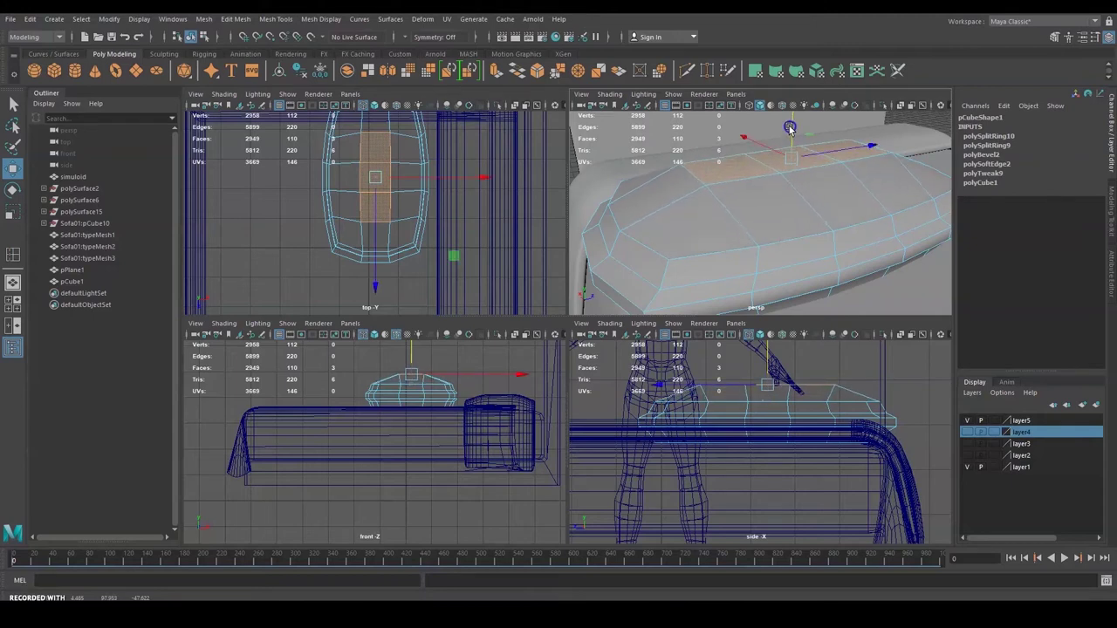
right_drag(751, 199, 788, 180)
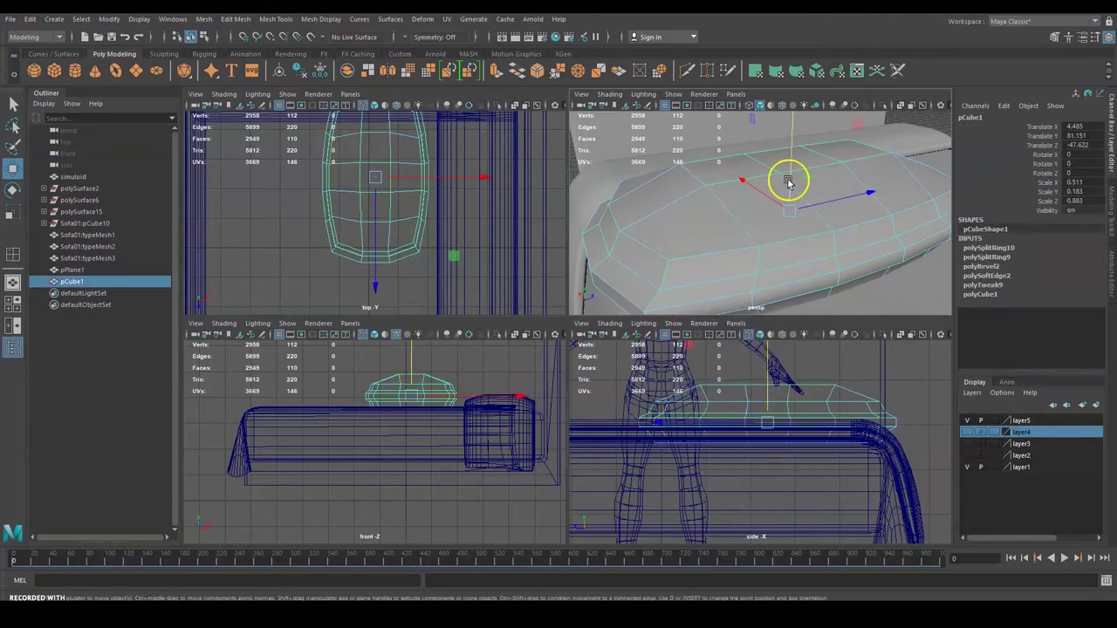
Check the puffed-up pillow on the bed in smooth mesh preview from several angles.
key(3)
alt+drag(786, 216, 805, 204)
click(622, 134)
alt+right_drag(806, 204, 713, 217)
alt+drag(713, 217, 877, 233)
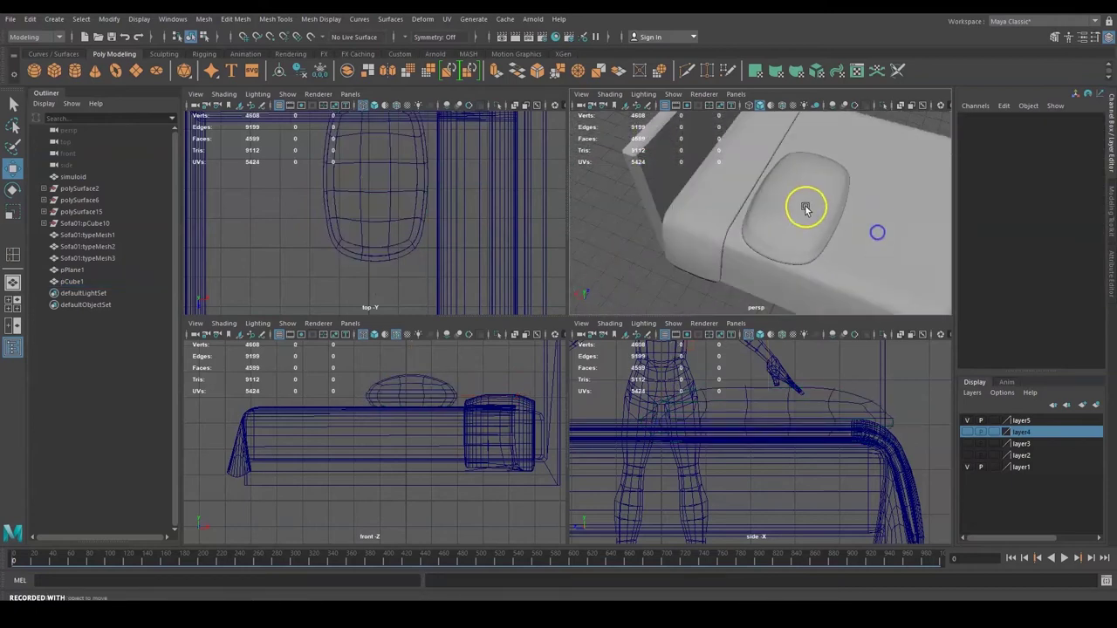
Move the pillow along X to about 70.2, to the headboard end of the bed, and turn off its smooth preview.
click(805, 208)
drag(760, 174, 647, 165)
alt+drag(774, 204, 743, 254)
key(1)
alt+right_drag(742, 254, 738, 227)
alt+drag(738, 226, 757, 236)
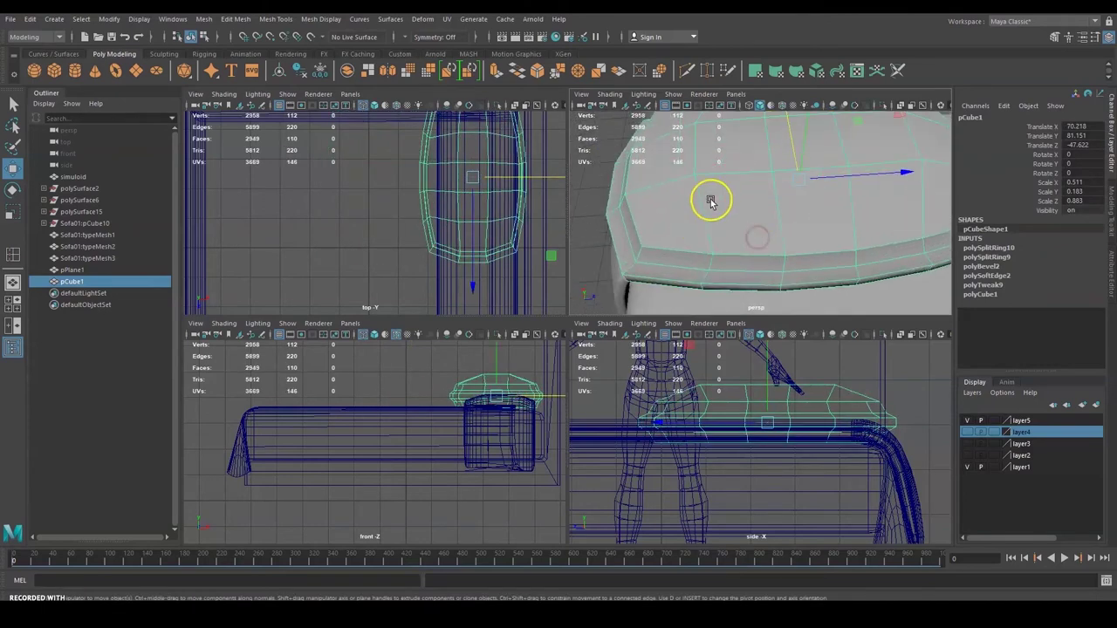
Insert an edge loop near each short end of the pillow while it is in smooth mesh preview.
right_click(712, 202)
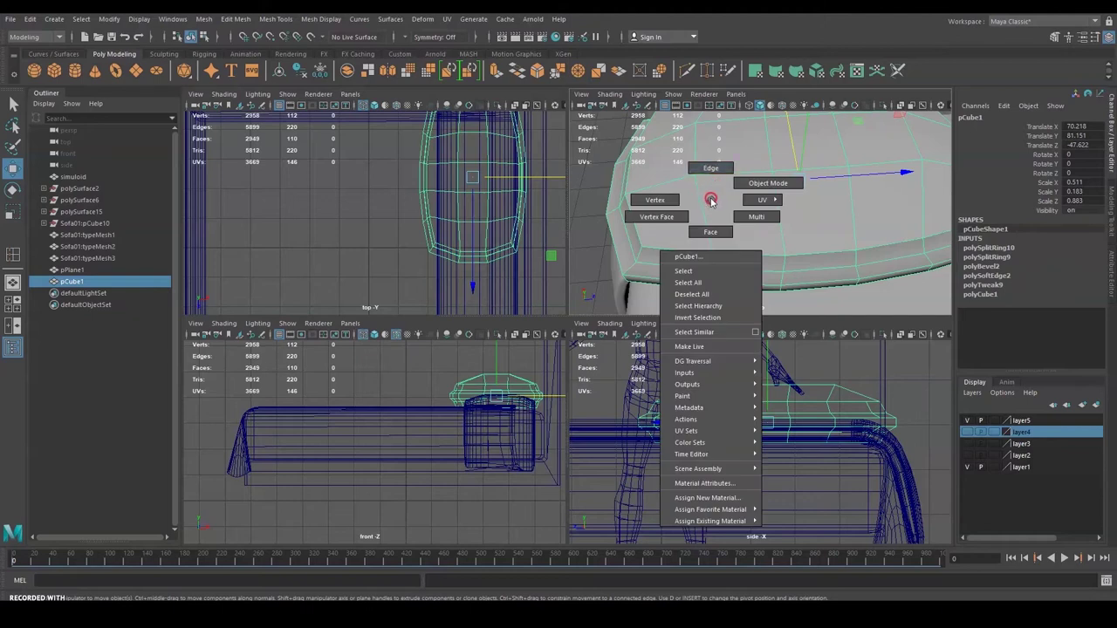
click(711, 201)
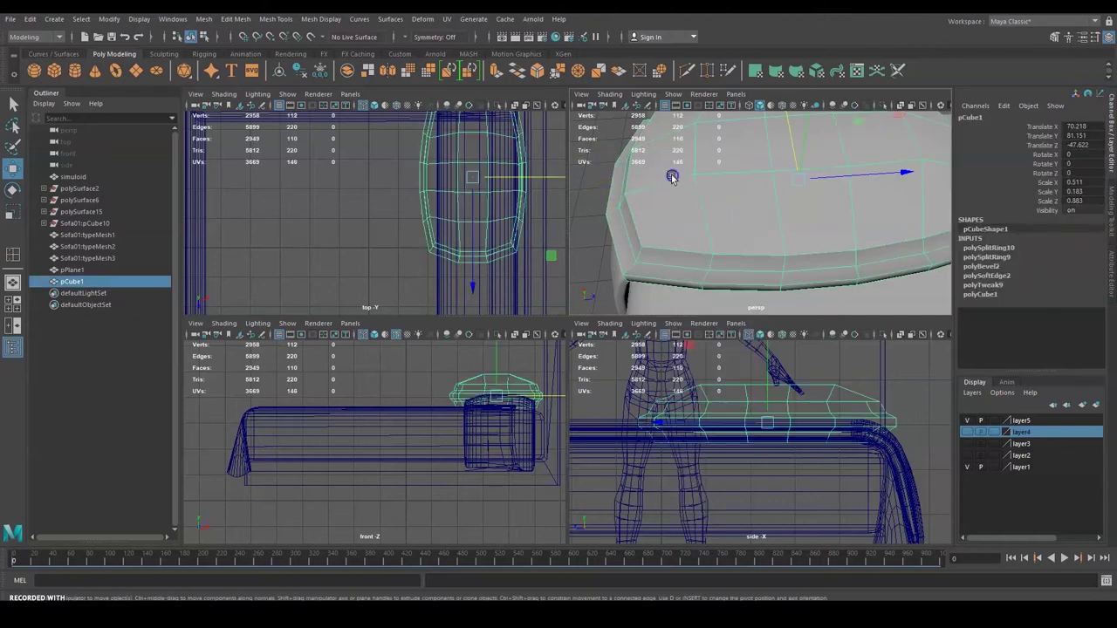
key(2)
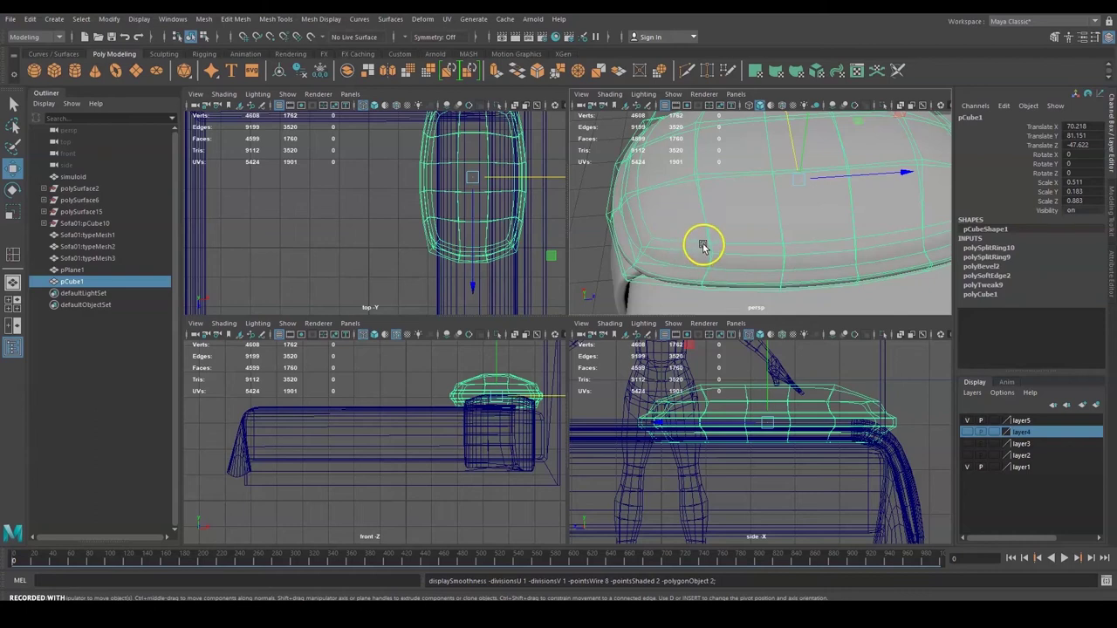
key(3)
alt+drag(681, 254, 743, 250)
click(278, 21)
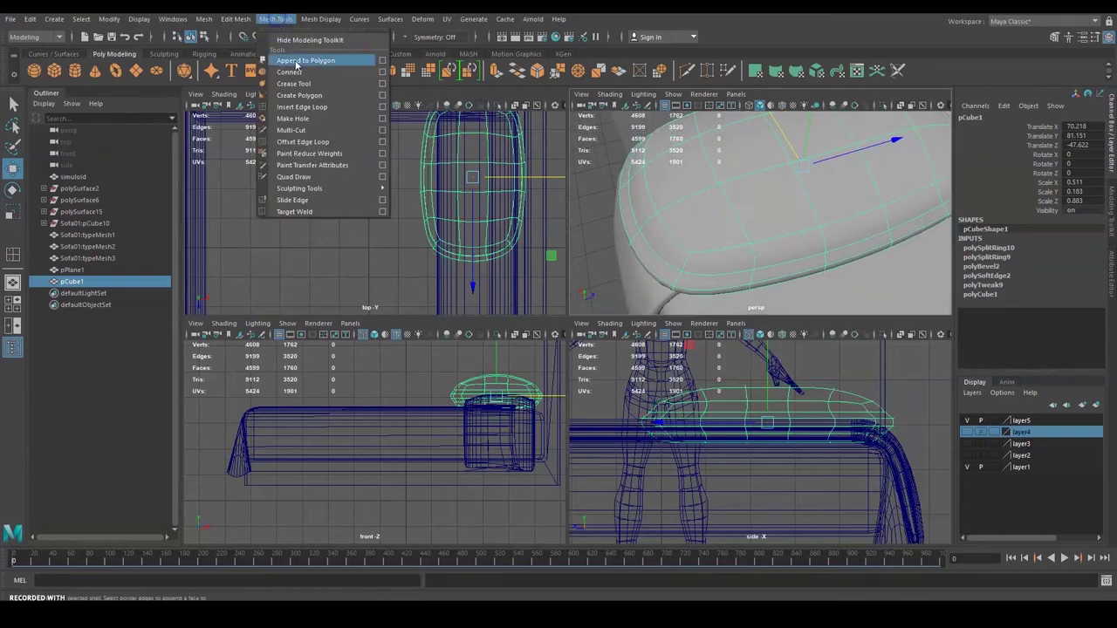
click(312, 104)
click(672, 202)
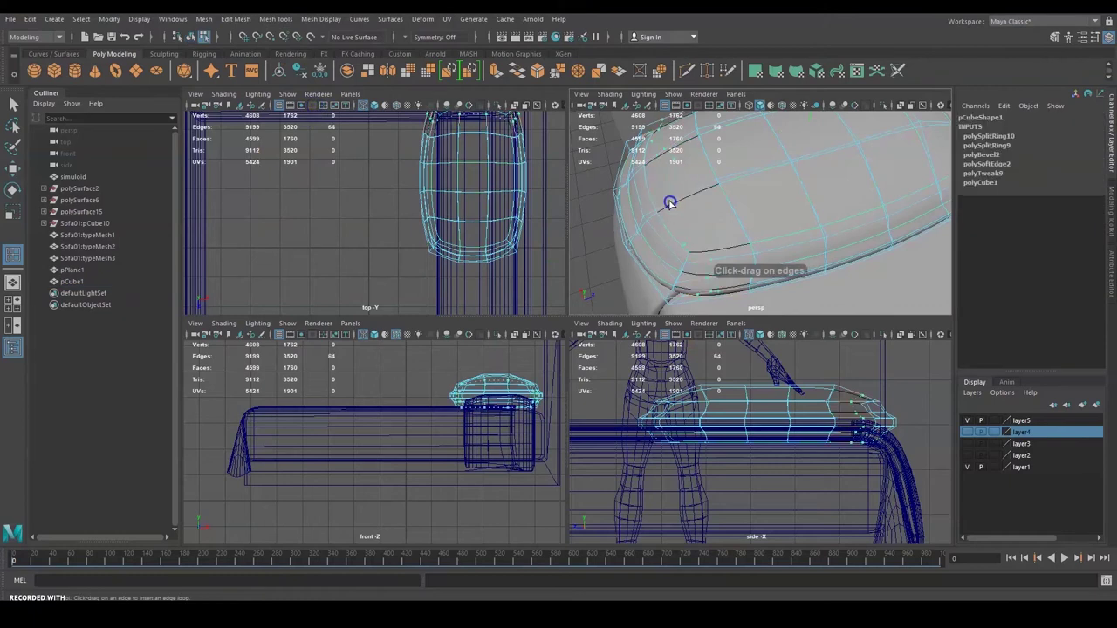
click(665, 205)
alt+drag(753, 212, 648, 229)
drag(820, 194, 822, 196)
Return the pillow to the unsmoothed display and apply Soften Edge to the whole mesh.
right_drag(750, 220, 786, 192)
alt+drag(785, 192, 741, 209)
click(708, 209)
key(1)
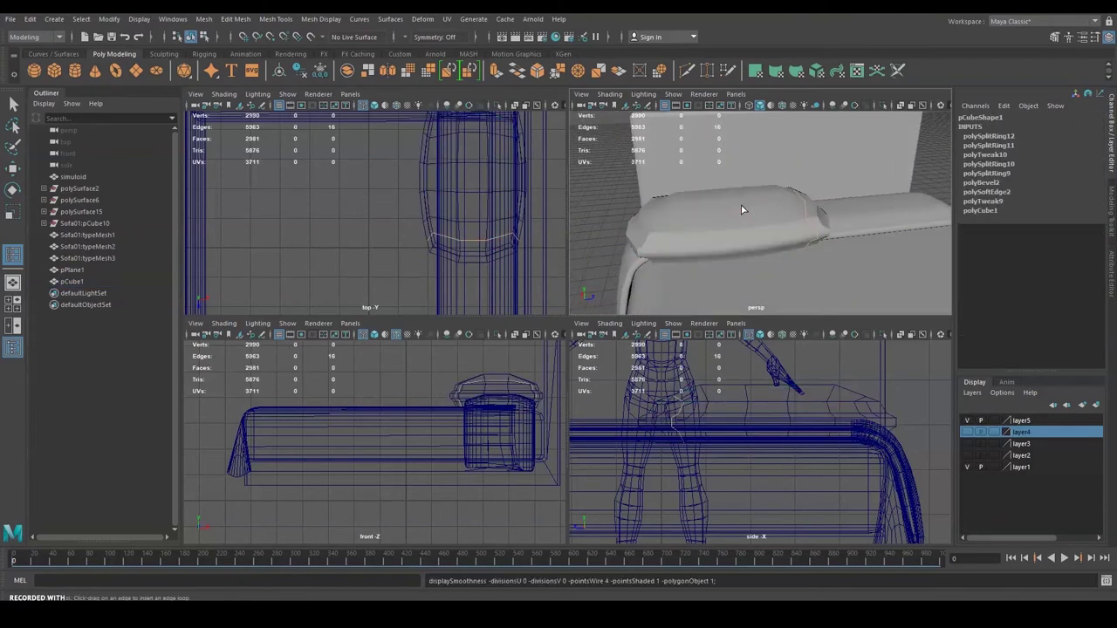
double_click(742, 209)
key(w)
key(F8)
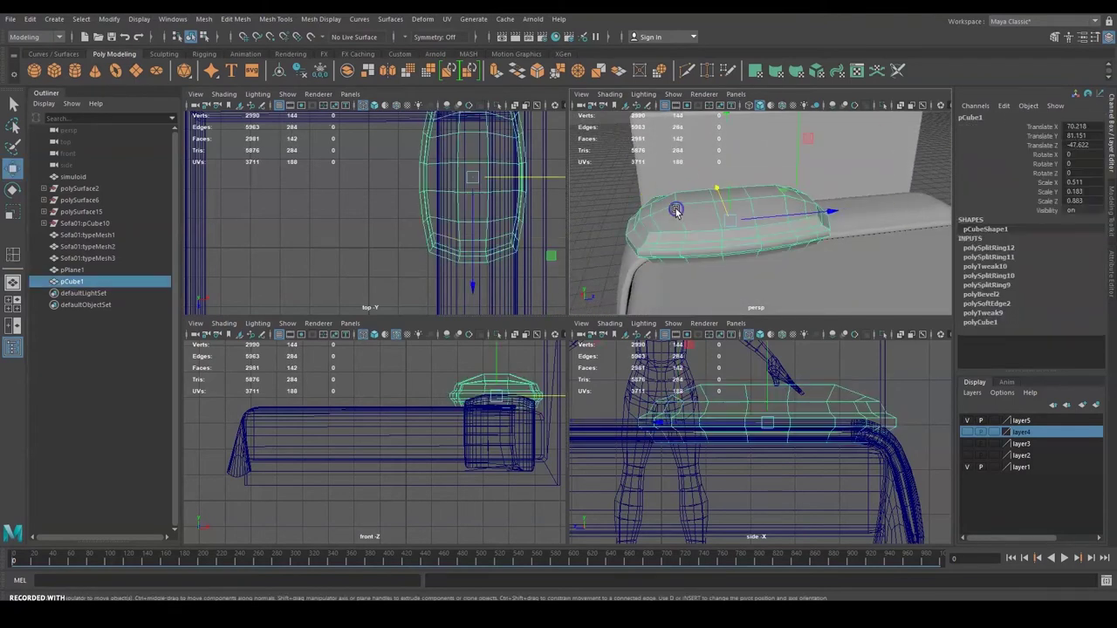
click(320, 18)
click(355, 124)
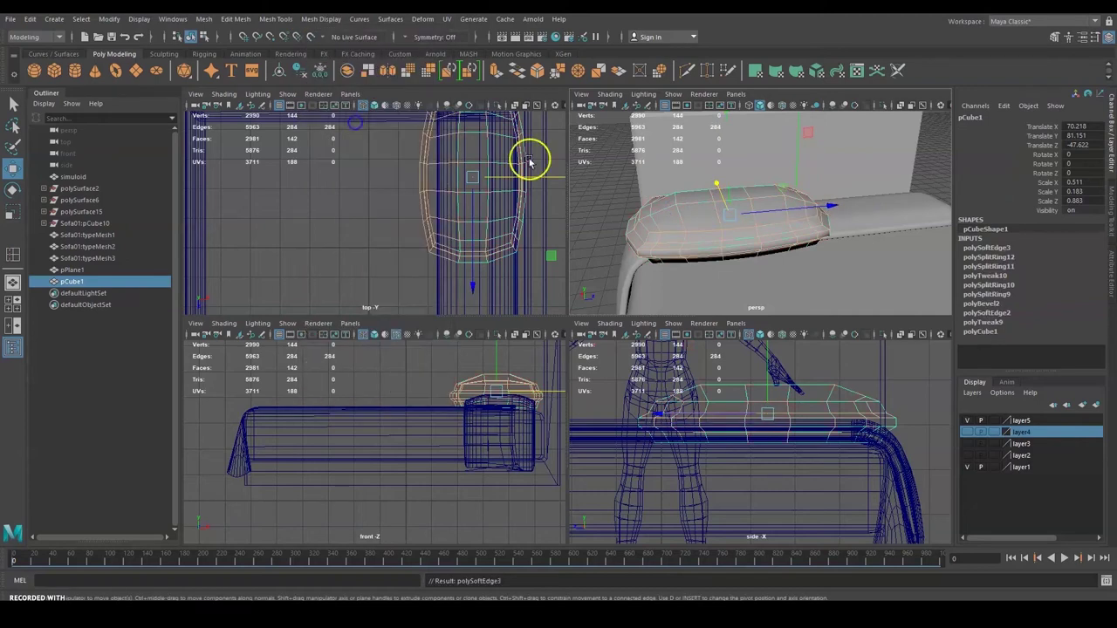
Inspect the softened pillow from several angles and enlarge the perspective view to a single pane.
click(625, 181)
alt+drag(738, 206, 718, 216)
click(691, 227)
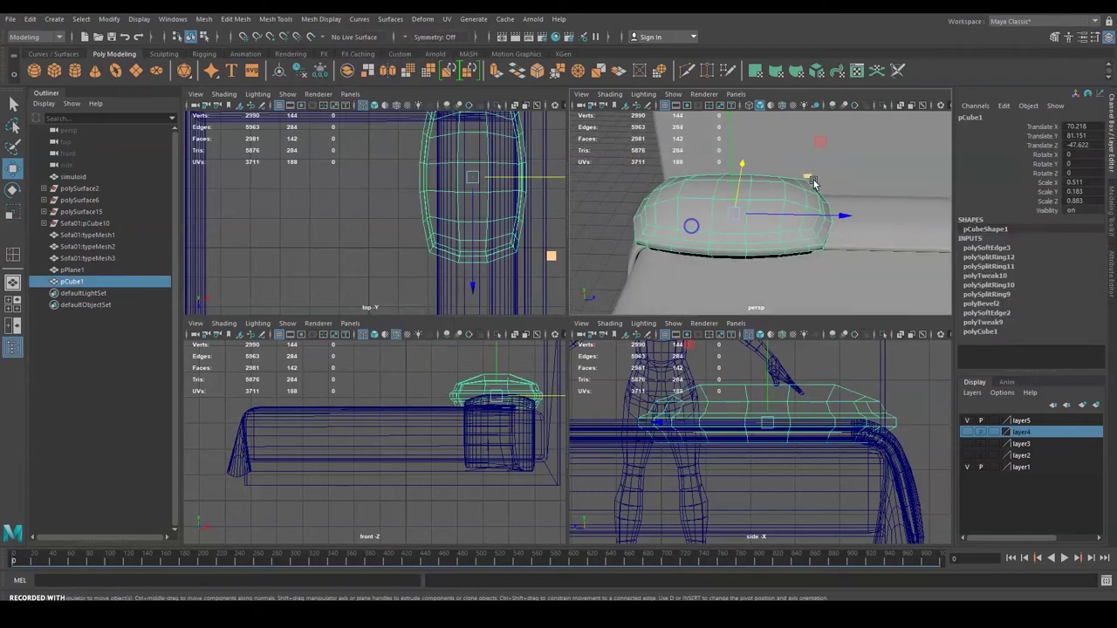
alt+drag(811, 180, 829, 165)
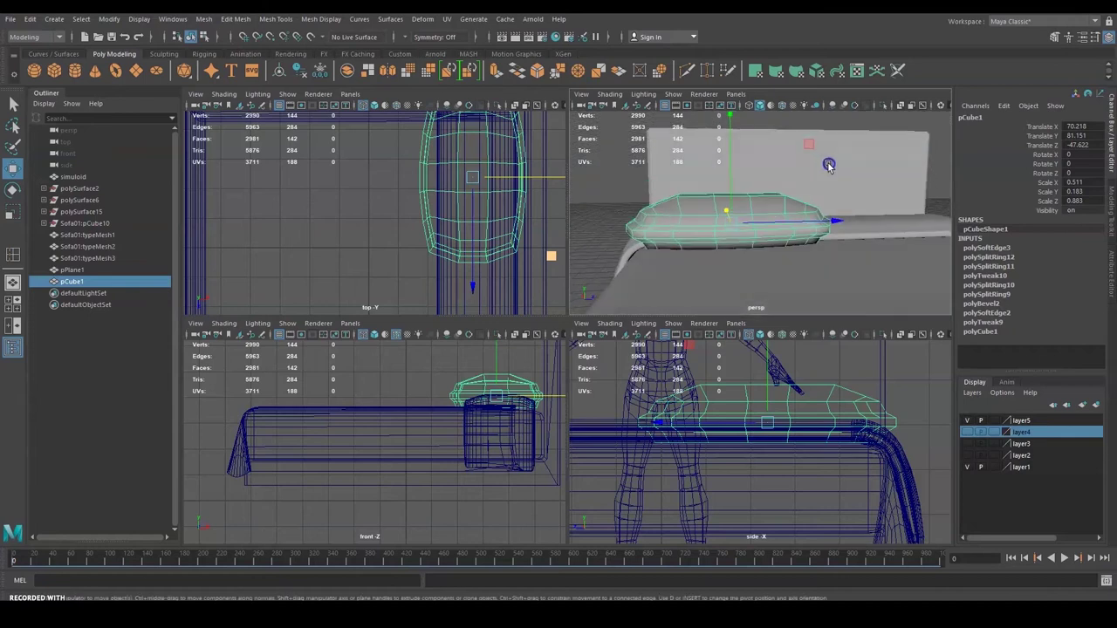
click(13, 283)
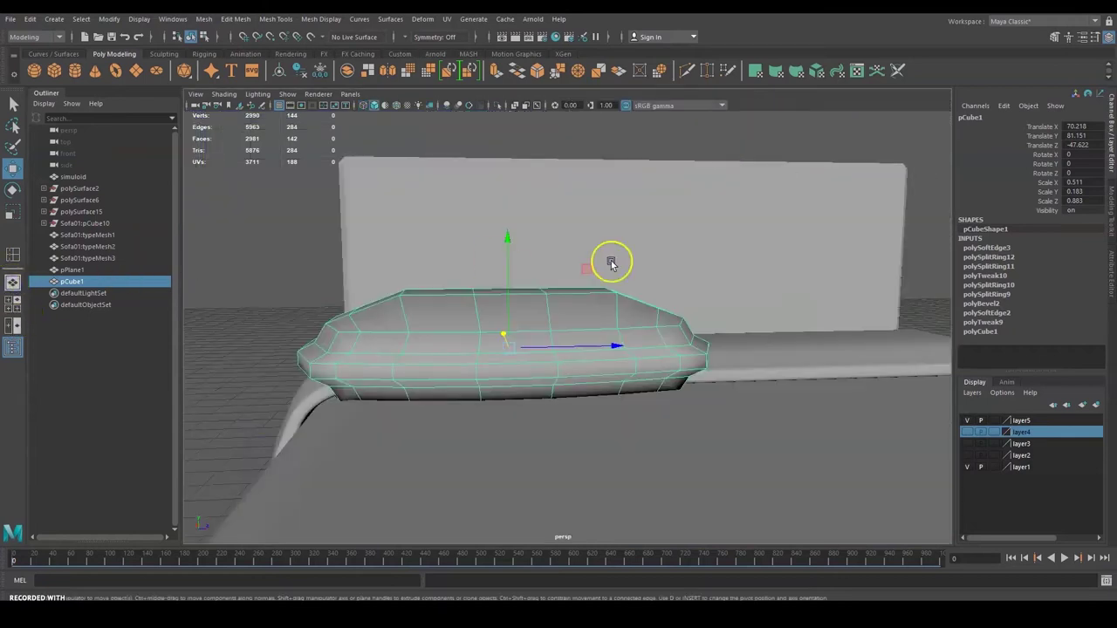
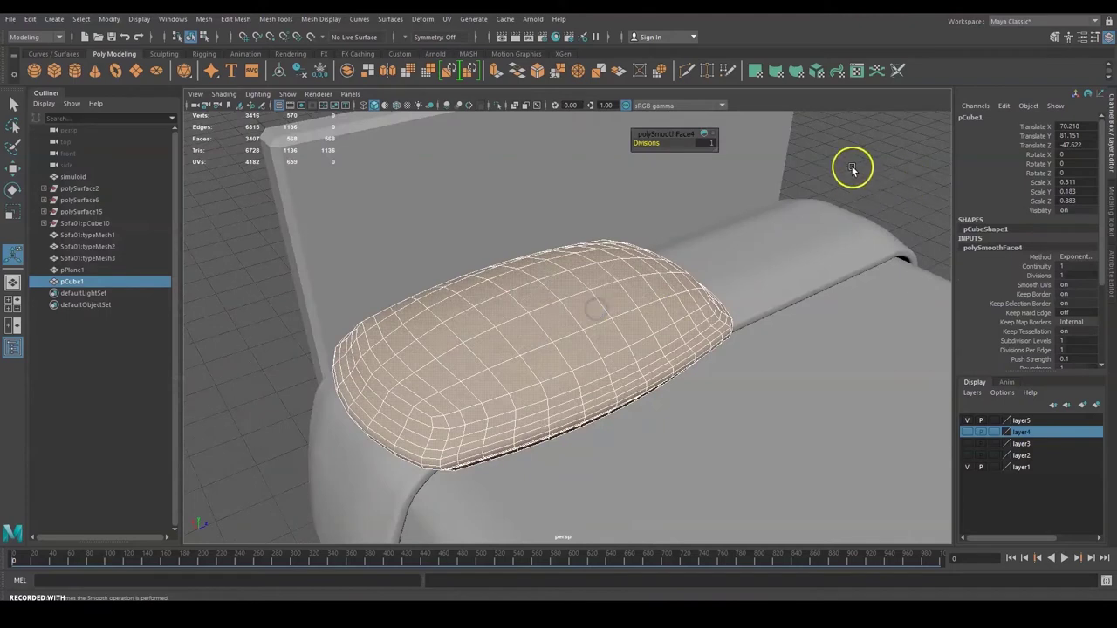
Select the smoothed pillow and scale it down uniformly to about 0.436, 0.156 and 0.753 in X, Y and Z.
click(268, 307)
click(405, 314)
alt+drag(701, 268, 591, 236)
alt+middle_drag(591, 234, 617, 221)
key(w)
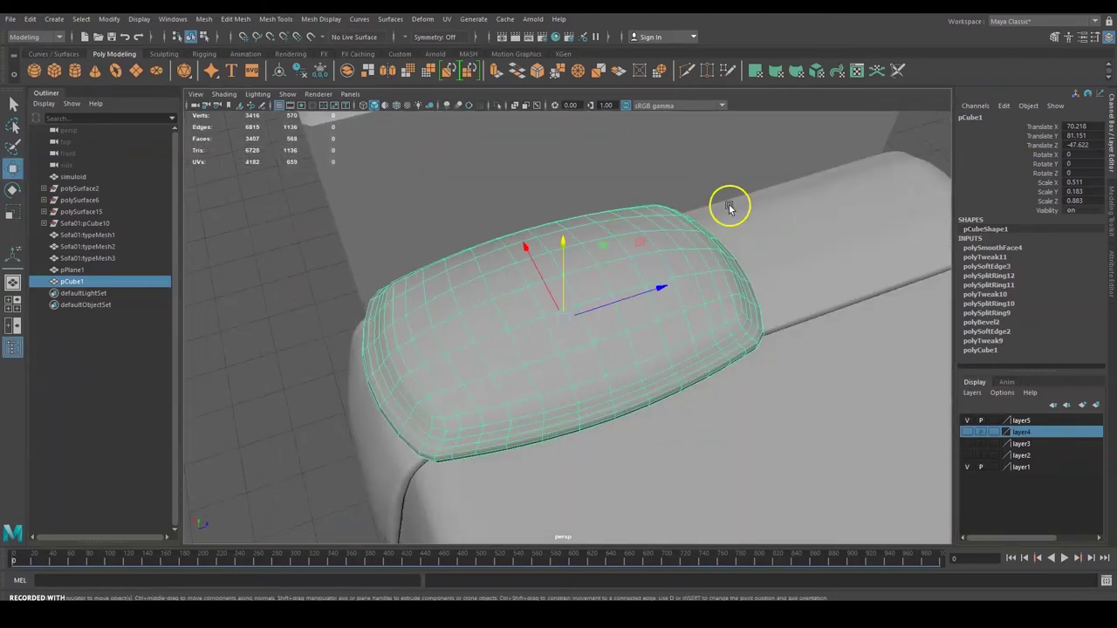
alt+drag(708, 214, 513, 227)
alt+middle_drag(611, 213, 445, 189)
shift+drag(514, 299, 668, 294)
key(ctrl+z)
key(e)
key(r)
drag(425, 264, 399, 278)
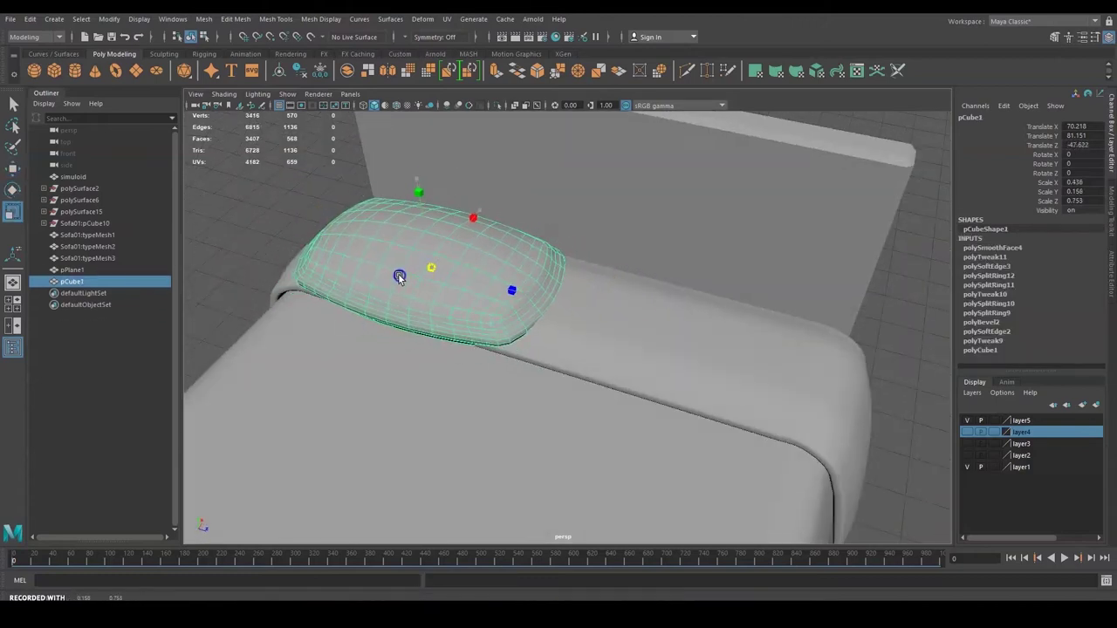
Duplicate the pillow and move the copy along Z to about 49.1, beside the original at the headboard.
key(w)
click(511, 276)
key(ctrl+d)
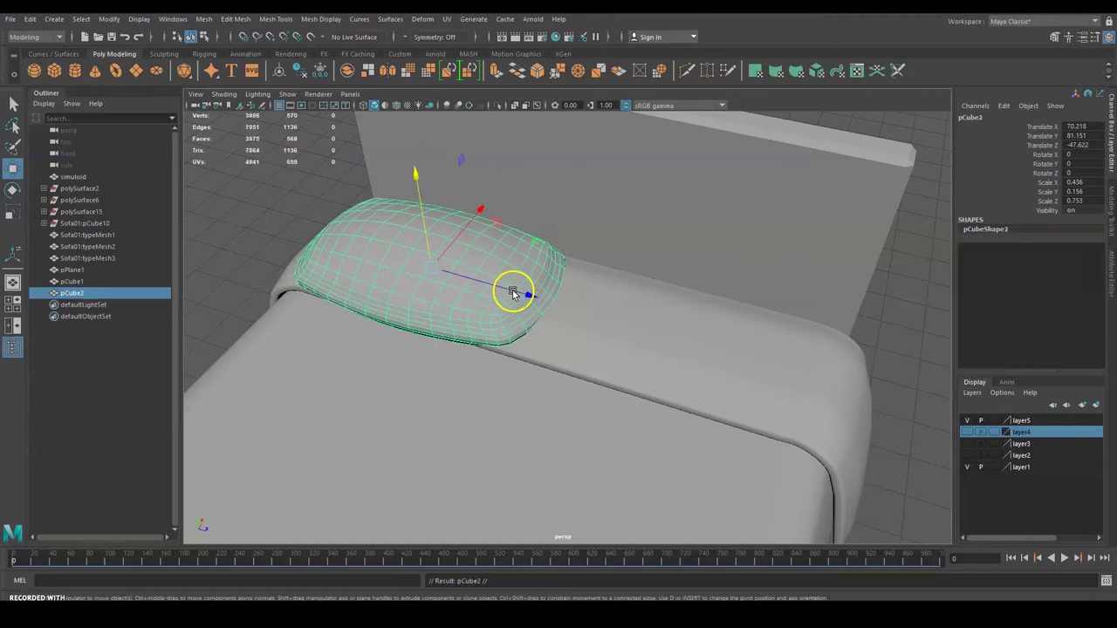
drag(513, 292, 625, 312)
click(535, 260)
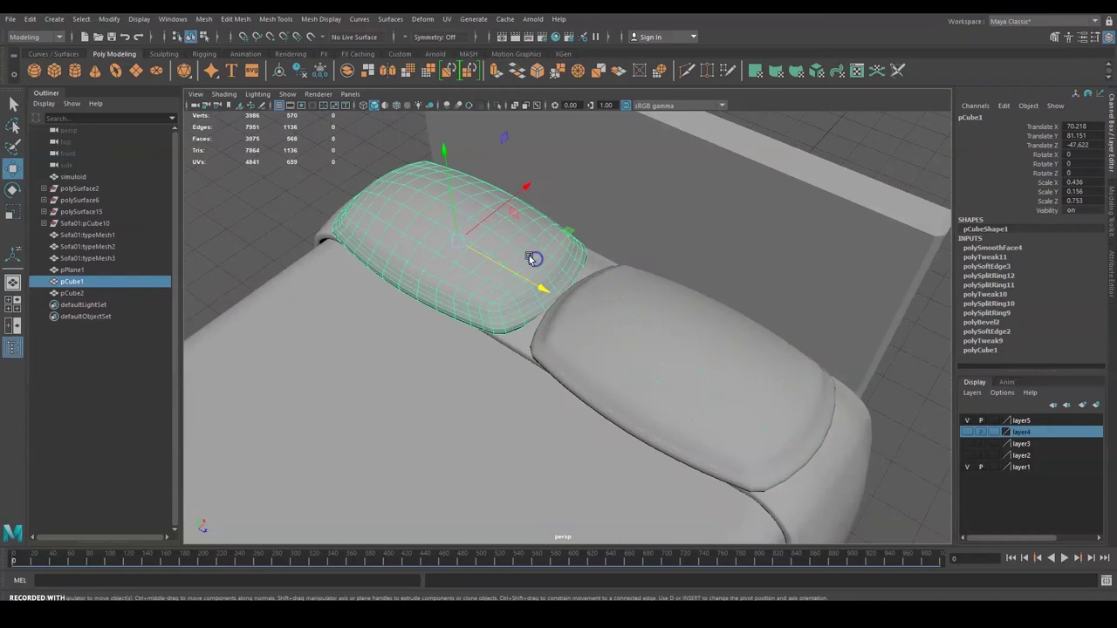
click(630, 311)
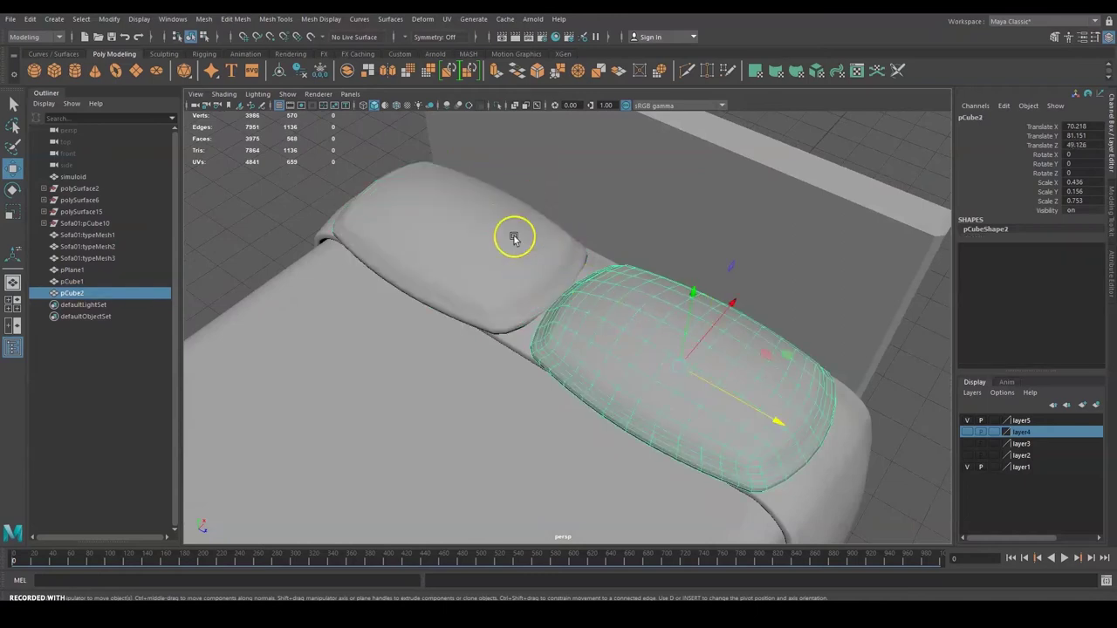
Display the wireframe over the shaded bed and pillows to examine the duplicated pillow's topology.
click(397, 109)
alt+drag(568, 252, 643, 242)
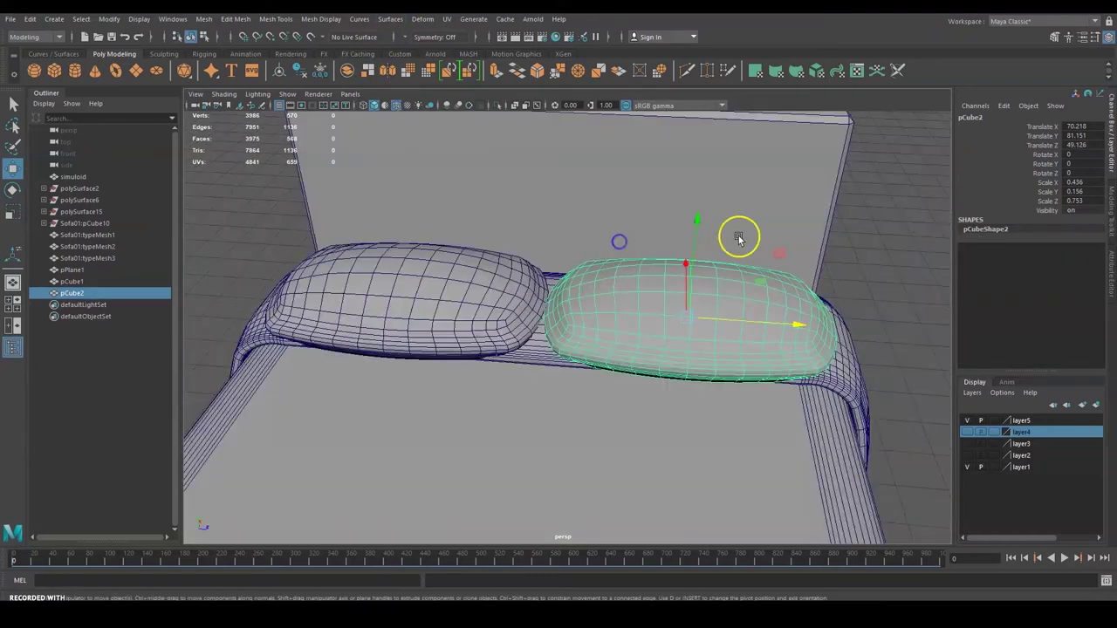
click(875, 262)
alt+drag(875, 262, 780, 265)
scroll(655, 312, up, 3)
click(644, 316)
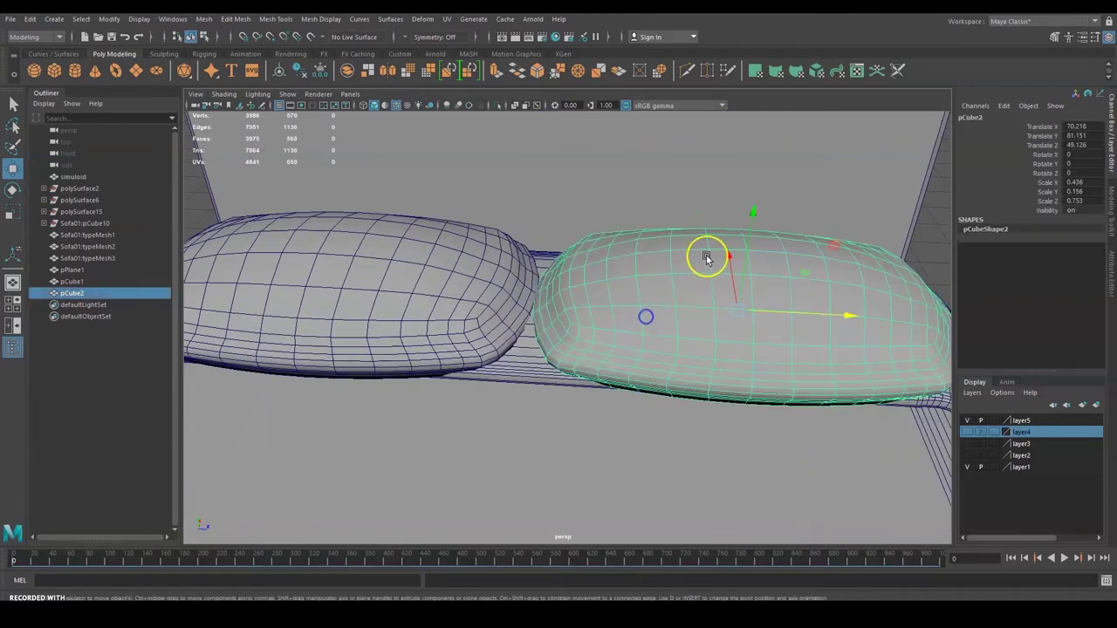
alt+middle_drag(690, 269, 661, 257)
Delete alternate crosswise edge loops on the duplicated pillow with Delete Edge/Vertex and return to object mode.
right_drag(662, 257, 663, 241)
right_click(653, 226)
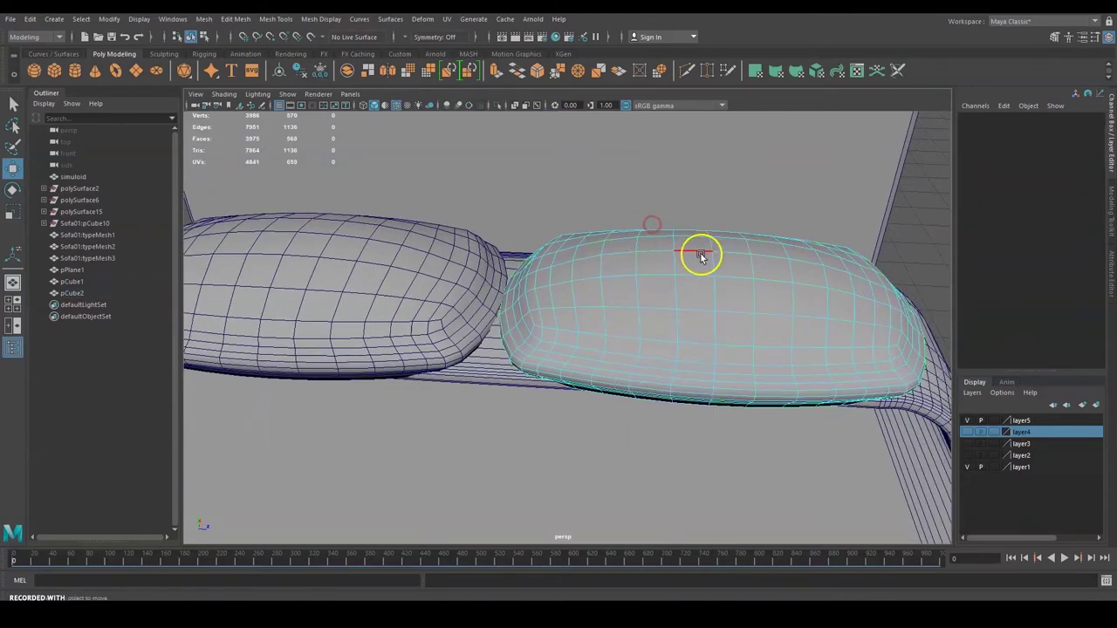
double_click(673, 260)
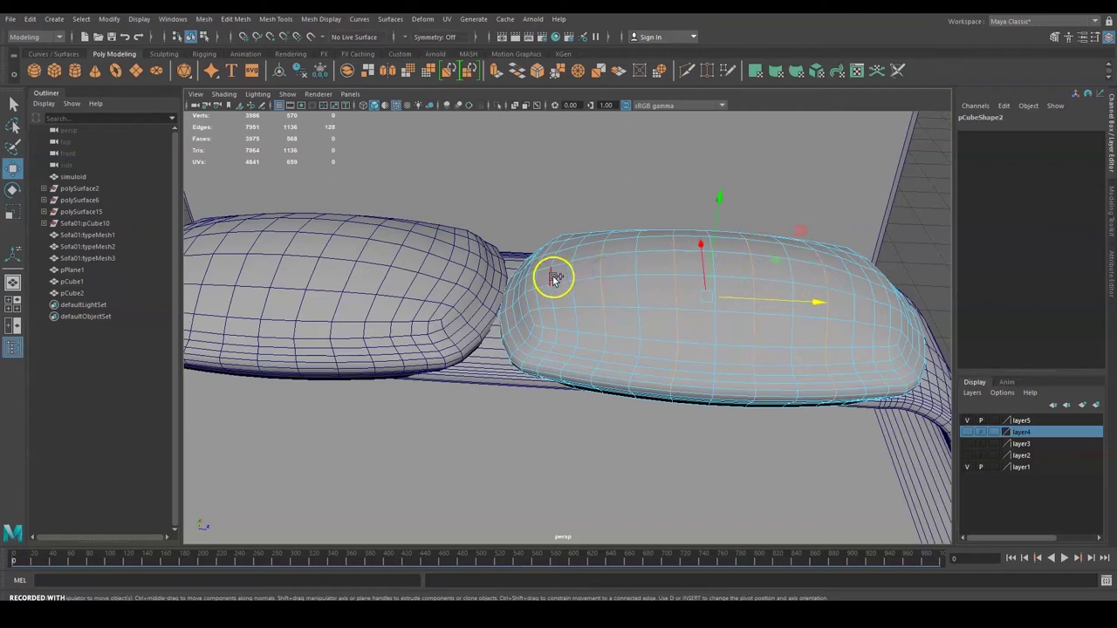
alt+drag(879, 298, 590, 275)
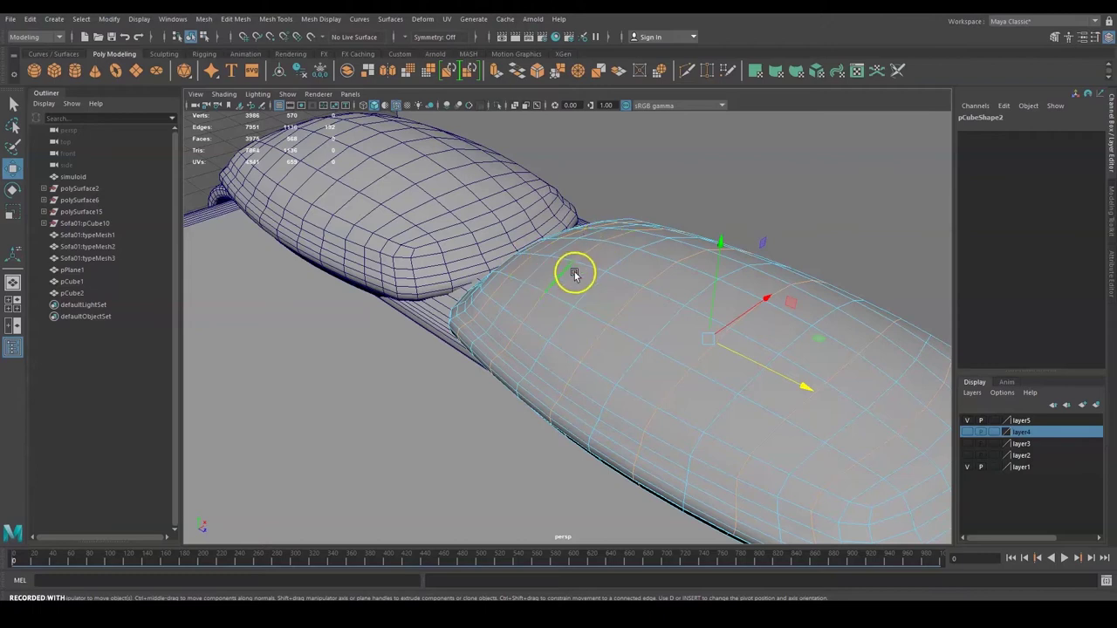
alt+drag(748, 361, 588, 322)
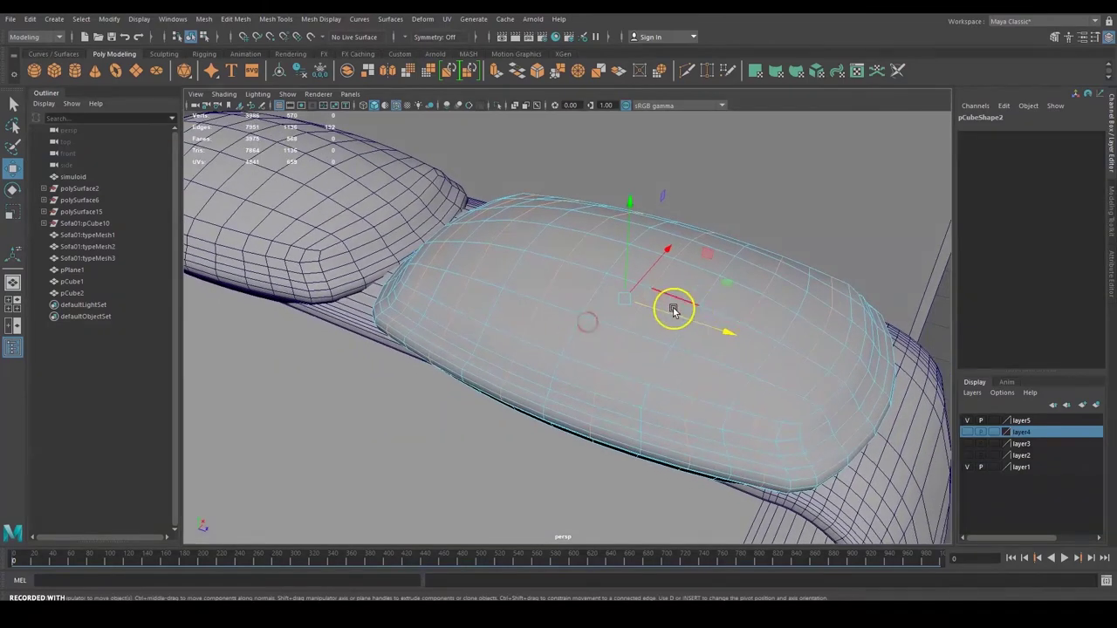
click(223, 20)
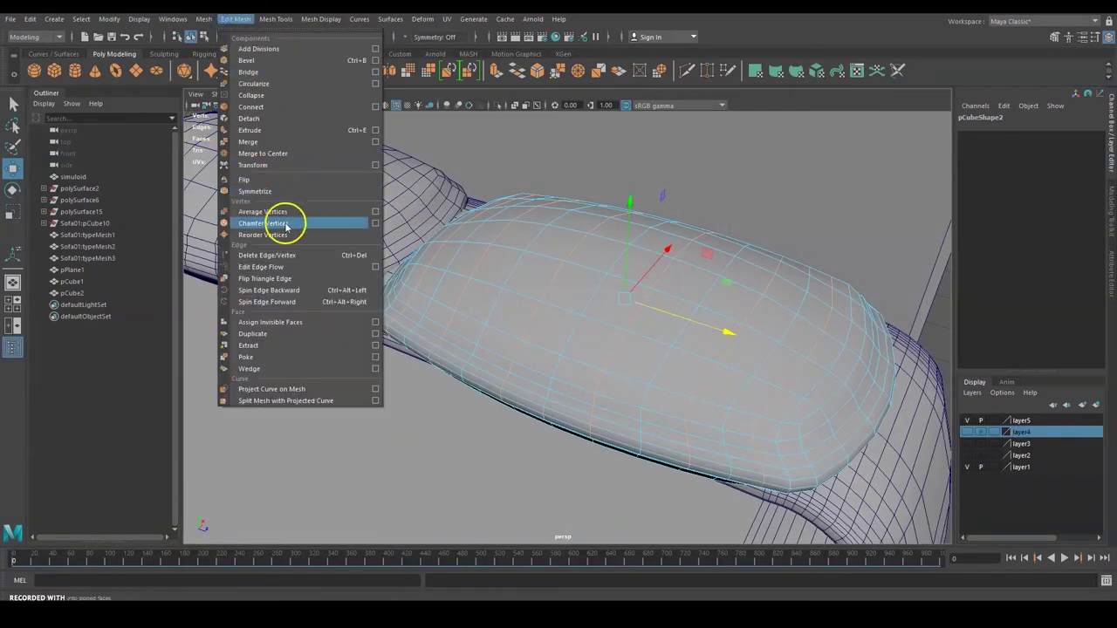
click(291, 253)
mouse_move(693, 260)
alt+mouse_down()
mouse_move(735, 270)
mouse_move(707, 260)
alt+mouse_up()
right_click(672, 289)
click(729, 270)
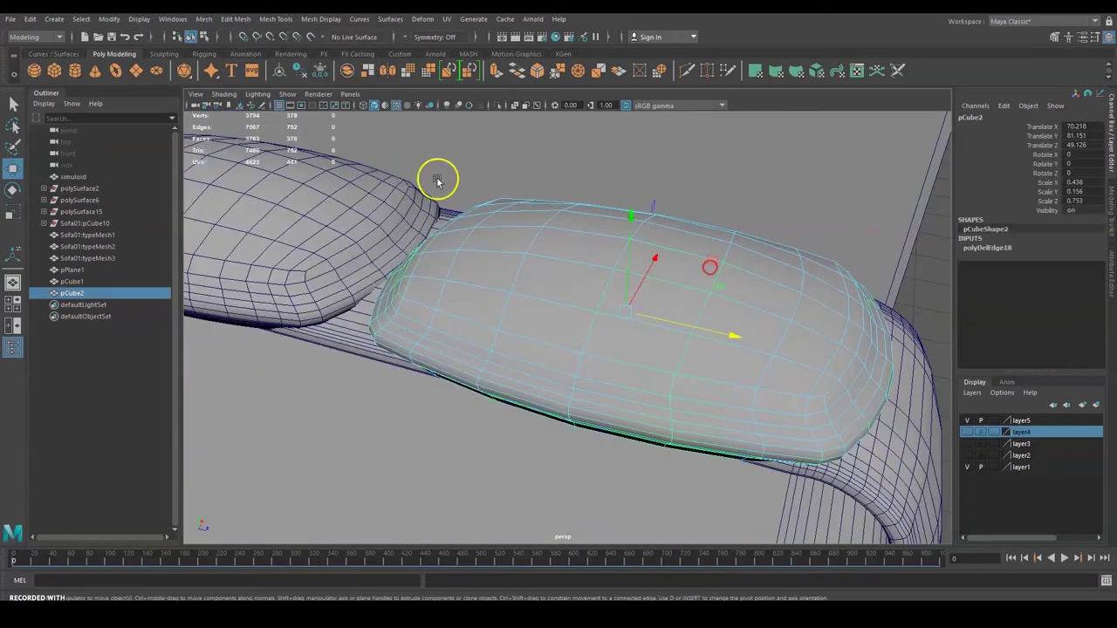
Delete alternate lengthwise edge loops on the duplicated pillow and return to object mode.
alt+drag(717, 298, 632, 257)
right_click(628, 243)
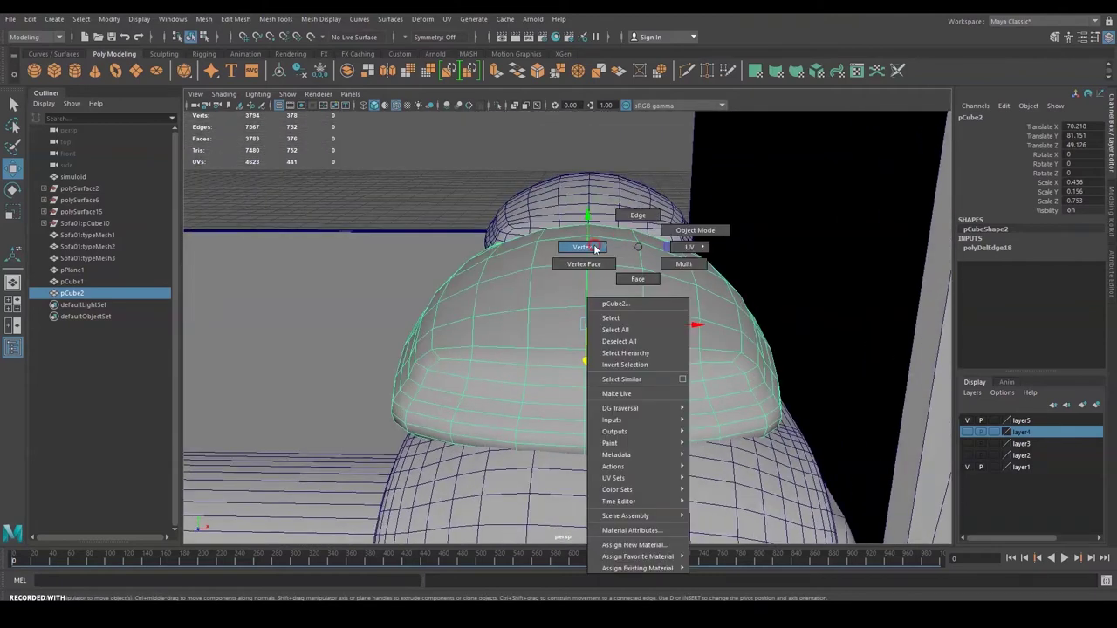
click(595, 248)
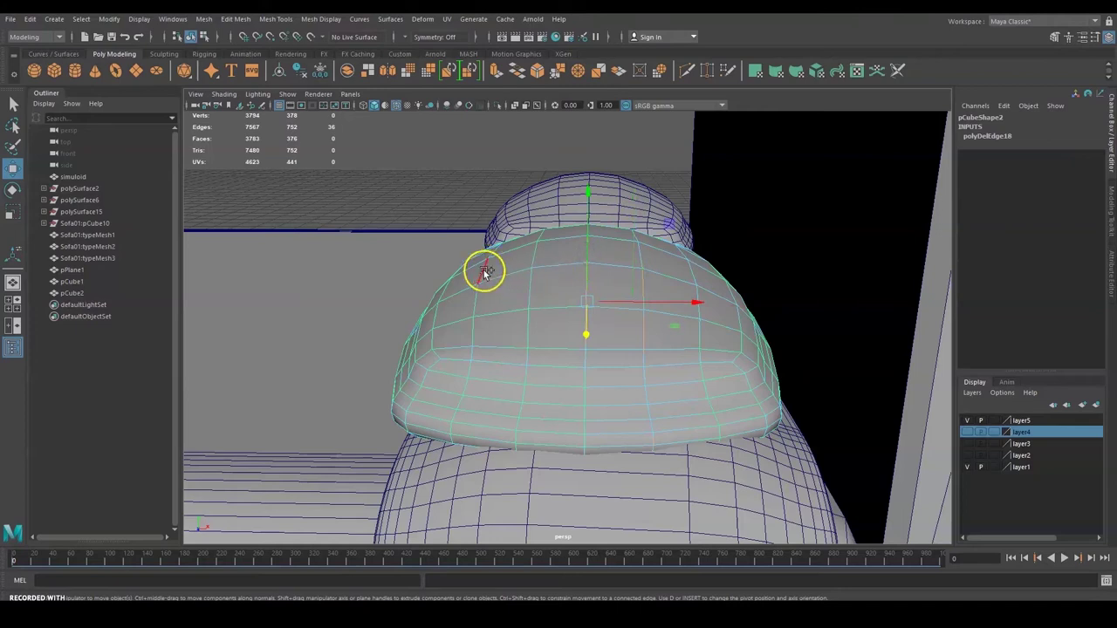
alt+drag(694, 277, 817, 319)
key(ctrl+Delete)
right_drag(727, 291, 772, 274)
Turn off the wireframe overlay on the shaded view and inspect the simplified pillow beside the original.
click(857, 214)
alt+drag(856, 213, 802, 310)
click(474, 219)
click(282, 115)
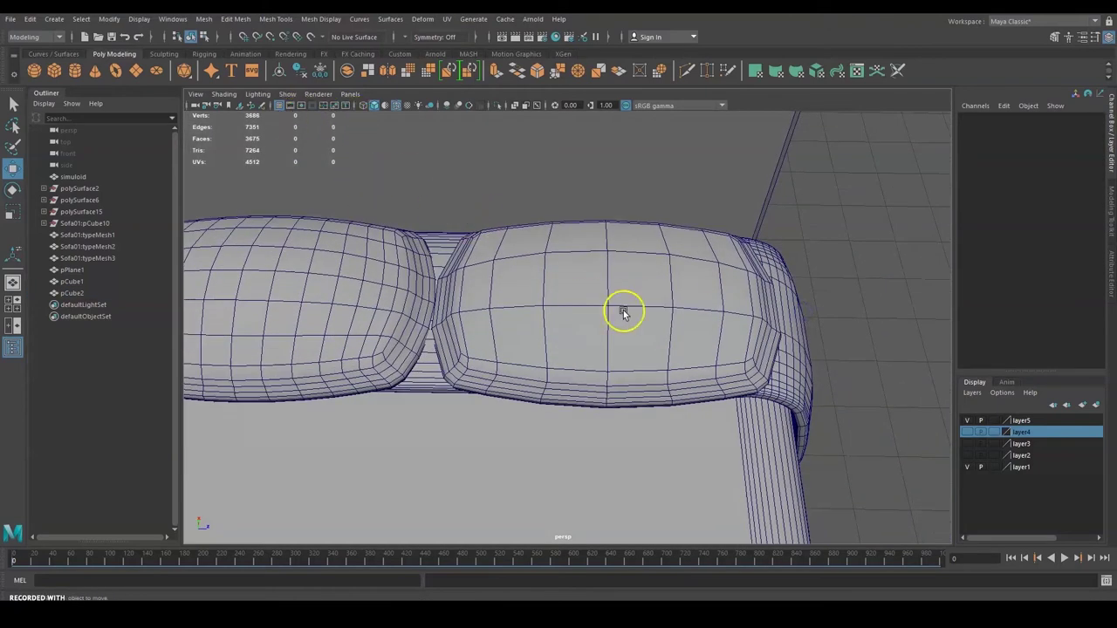
click(587, 303)
click(396, 106)
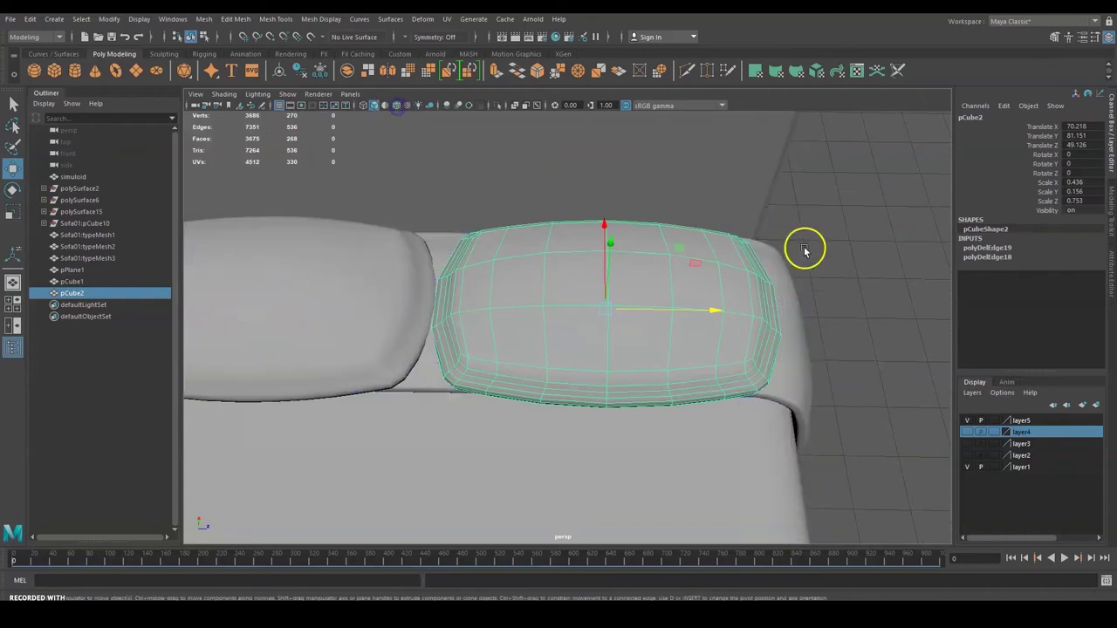
click(801, 251)
alt+drag(811, 239, 731, 286)
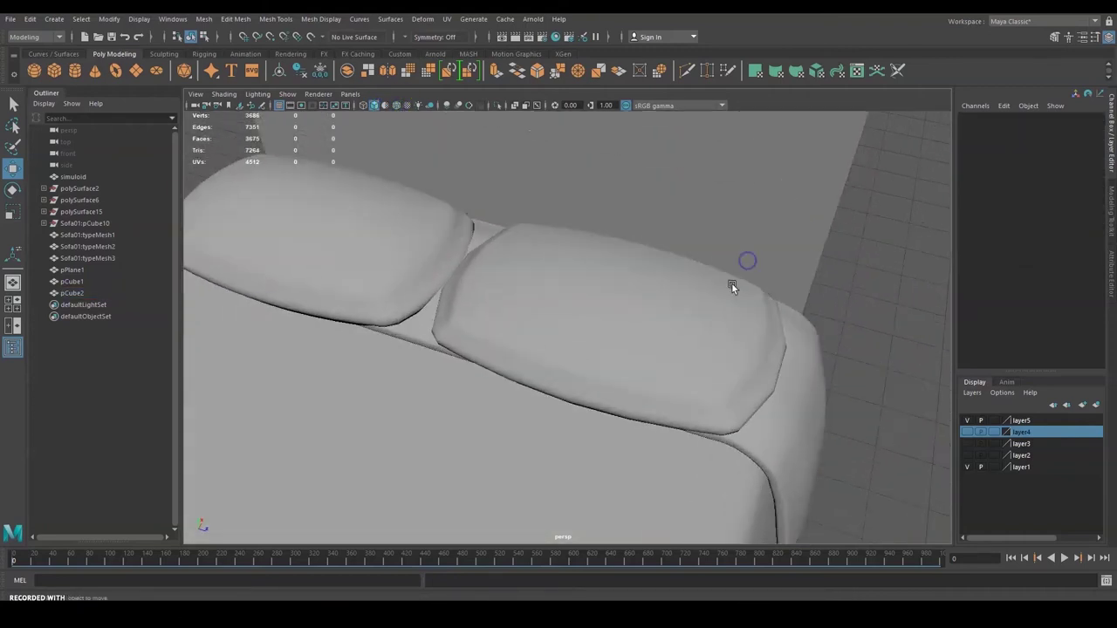
Apply a Lattice deformer to the duplicated pillow.
click(787, 378)
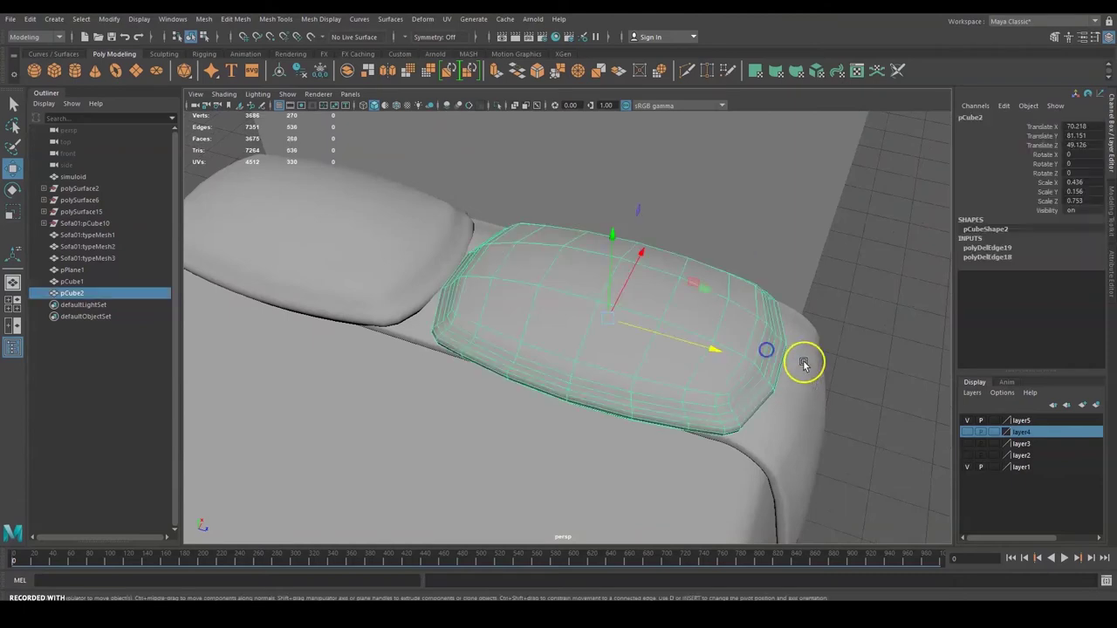
alt+drag(851, 341, 749, 322)
click(702, 300)
click(872, 234)
click(752, 281)
alt+drag(753, 282, 699, 192)
click(391, 19)
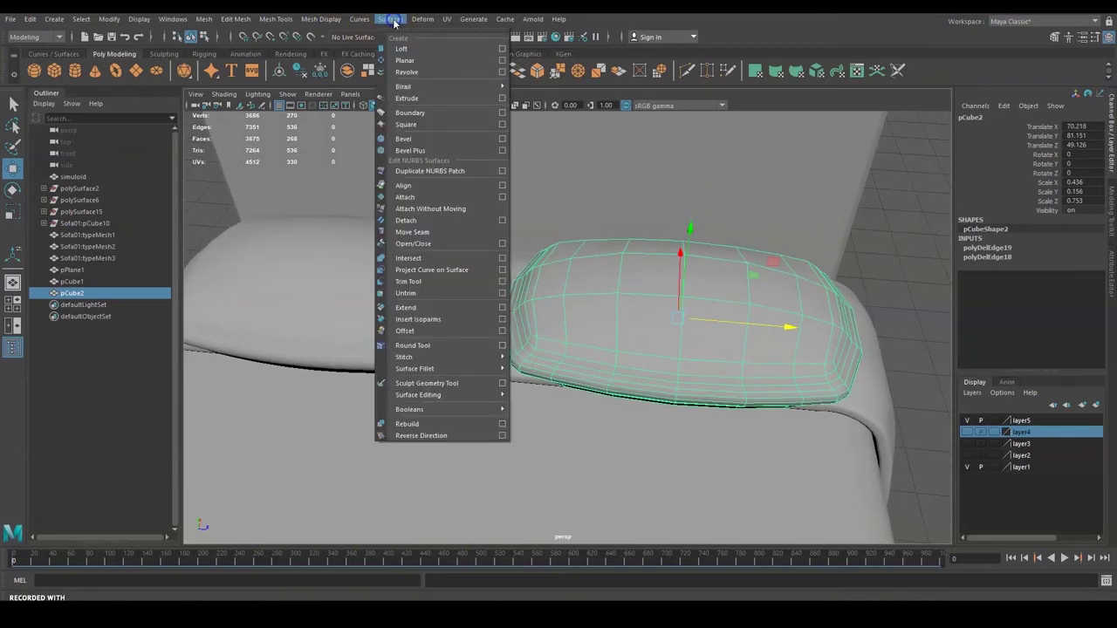
mouse_move(422, 19)
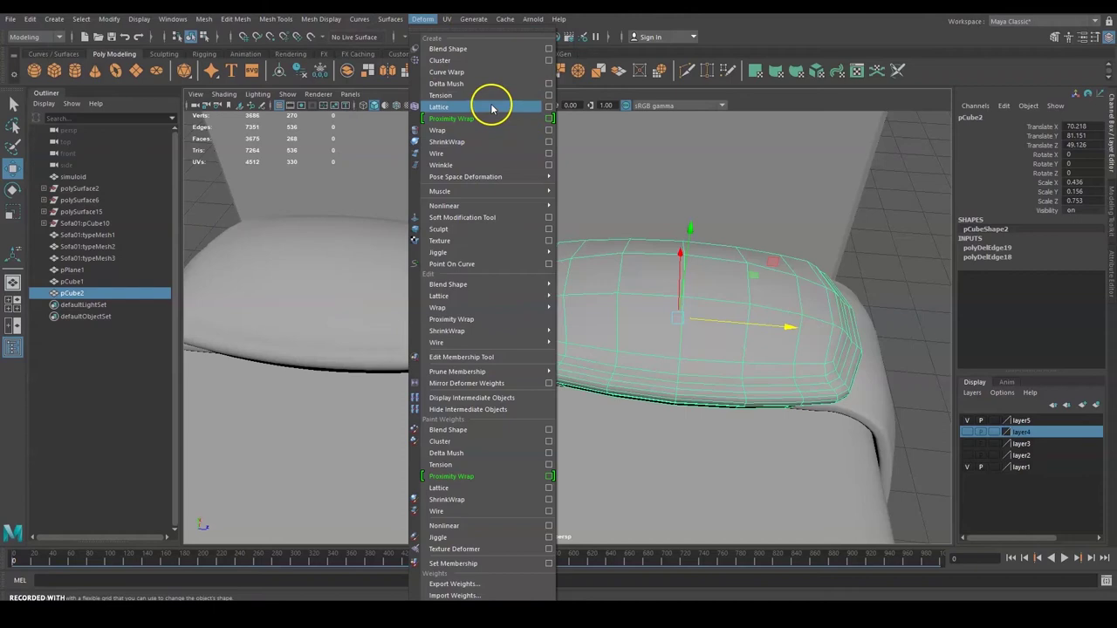
click(492, 107)
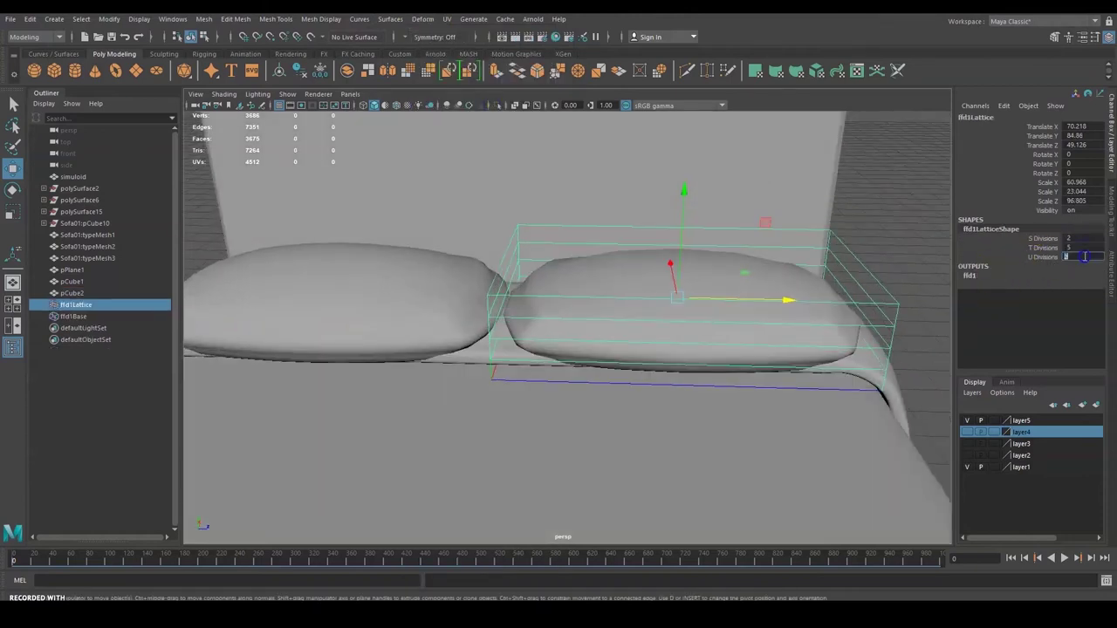
Set the lattice's U divisions to 8 and its S divisions to 5.
click(1081, 247)
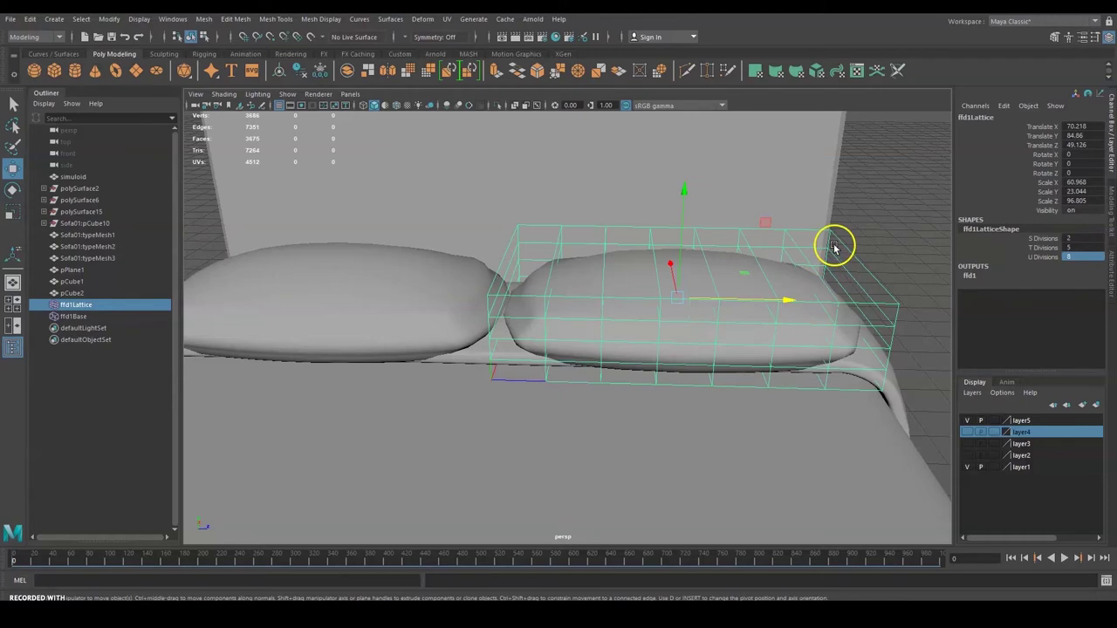
alt+drag(788, 257, 842, 237)
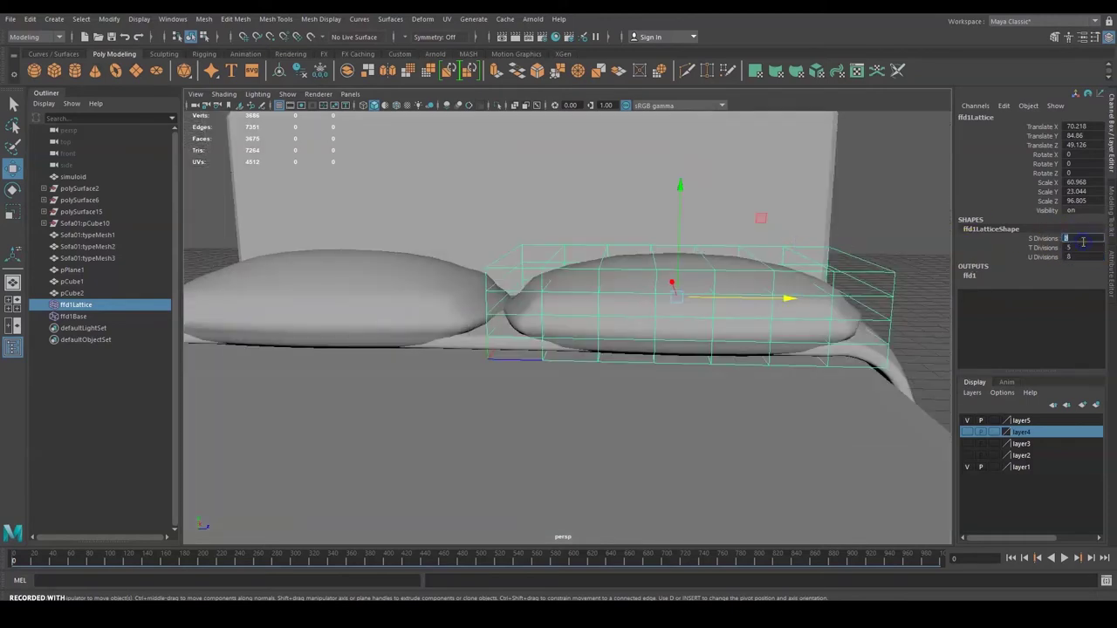
key(Return)
alt+drag(930, 225, 800, 227)
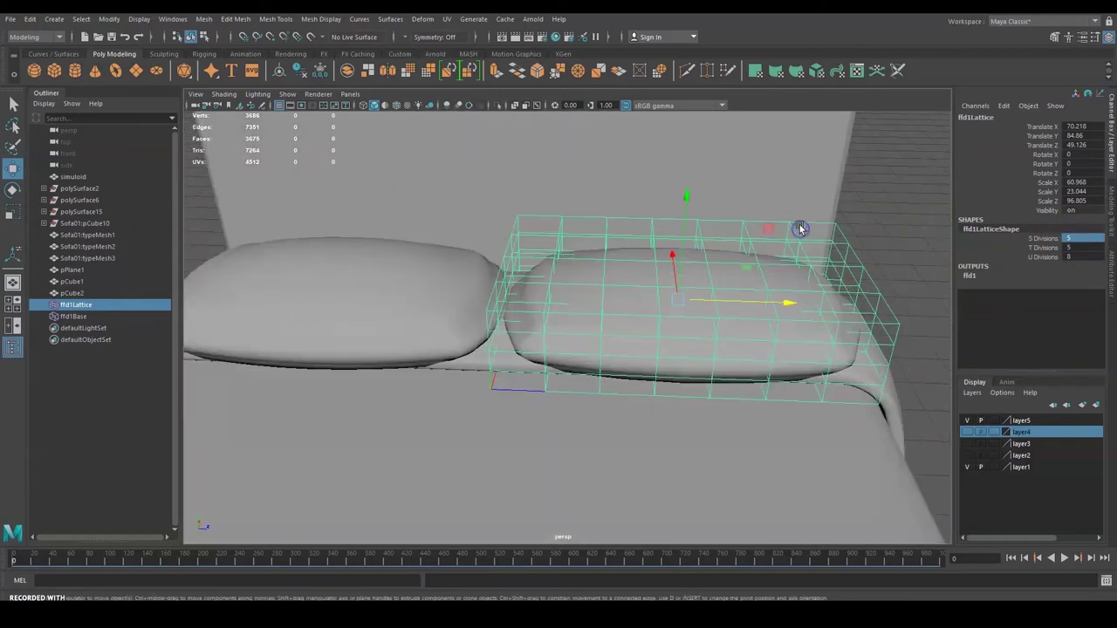
Select the lattice around the duplicated pillow and switch it to lattice point editing.
right_click(852, 257)
right_drag(850, 228, 849, 225)
alt+drag(835, 234, 799, 252)
click(671, 246)
click(728, 250)
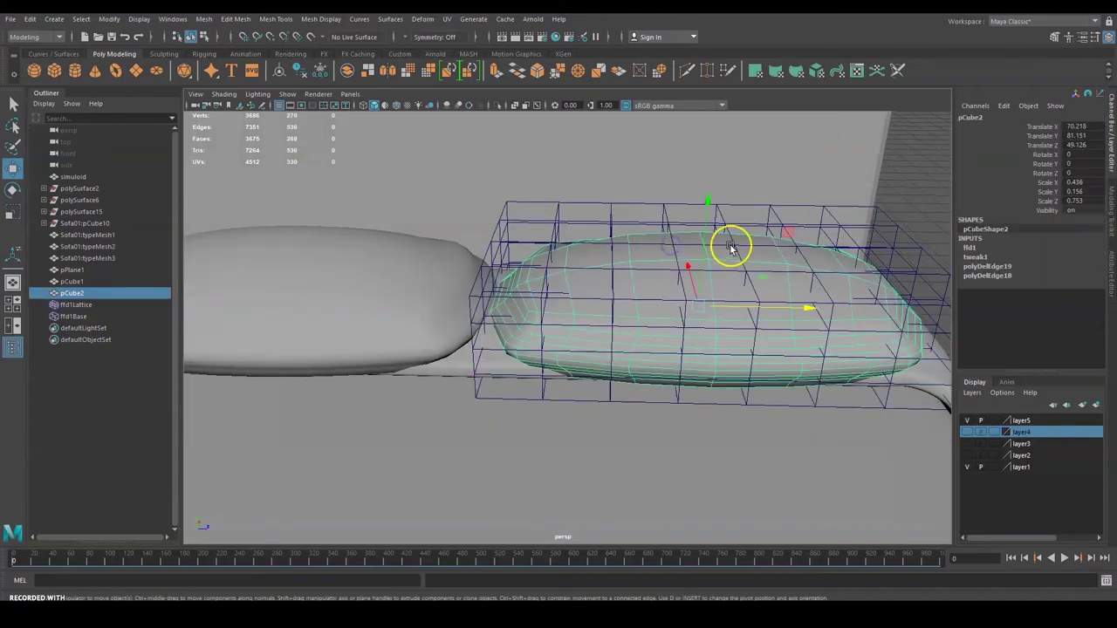
click(780, 217)
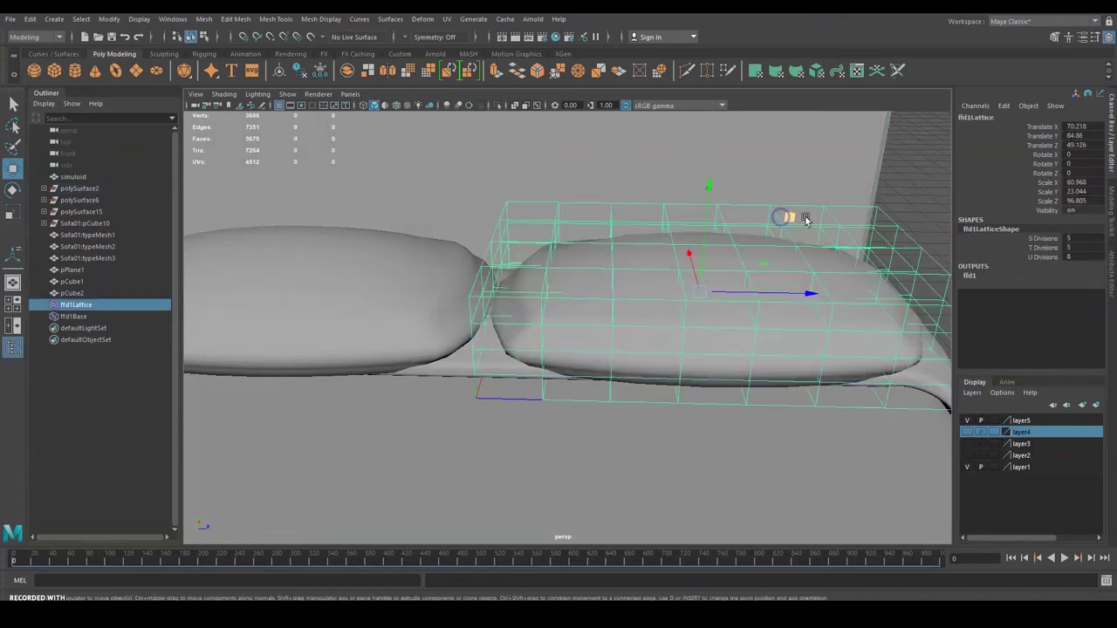
right_click(899, 232)
right_drag(898, 227, 901, 194)
alt+drag(898, 197, 789, 239)
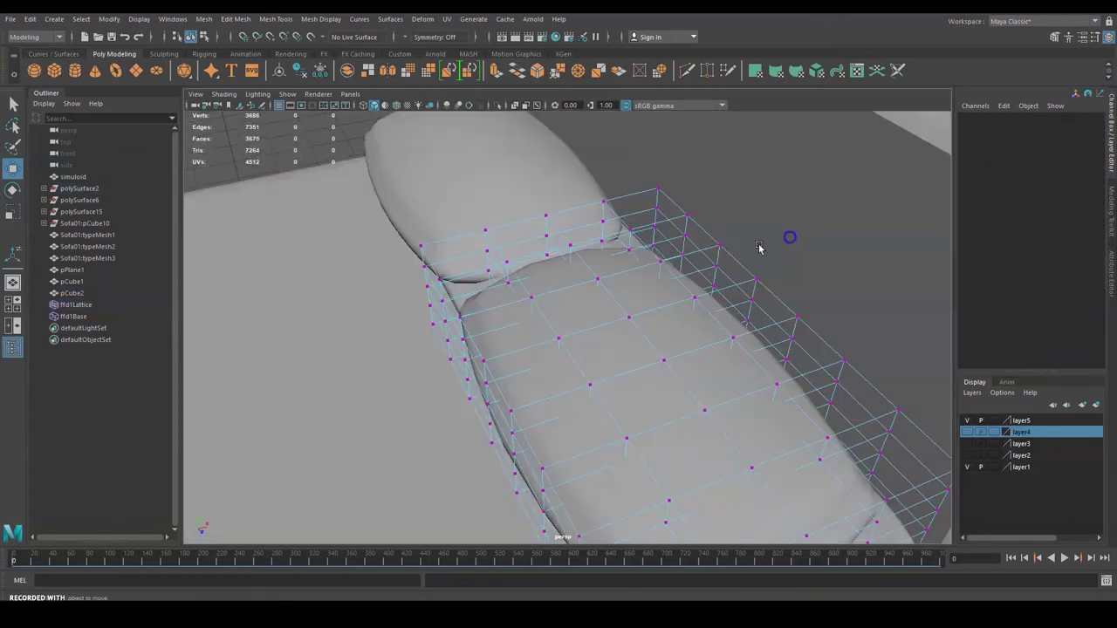
Select six lattice points over the centre of the pillow's upper face and lower them to form a dent.
scroll(618, 283, up, 3)
alt+middle_drag(652, 298, 628, 264)
click(650, 293)
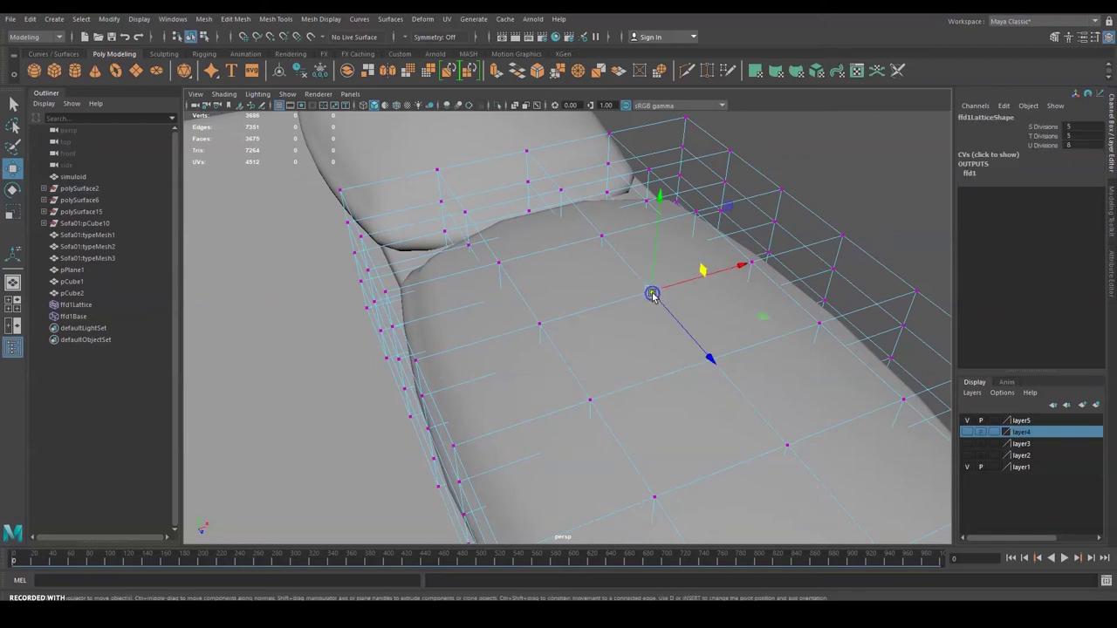
key(q)
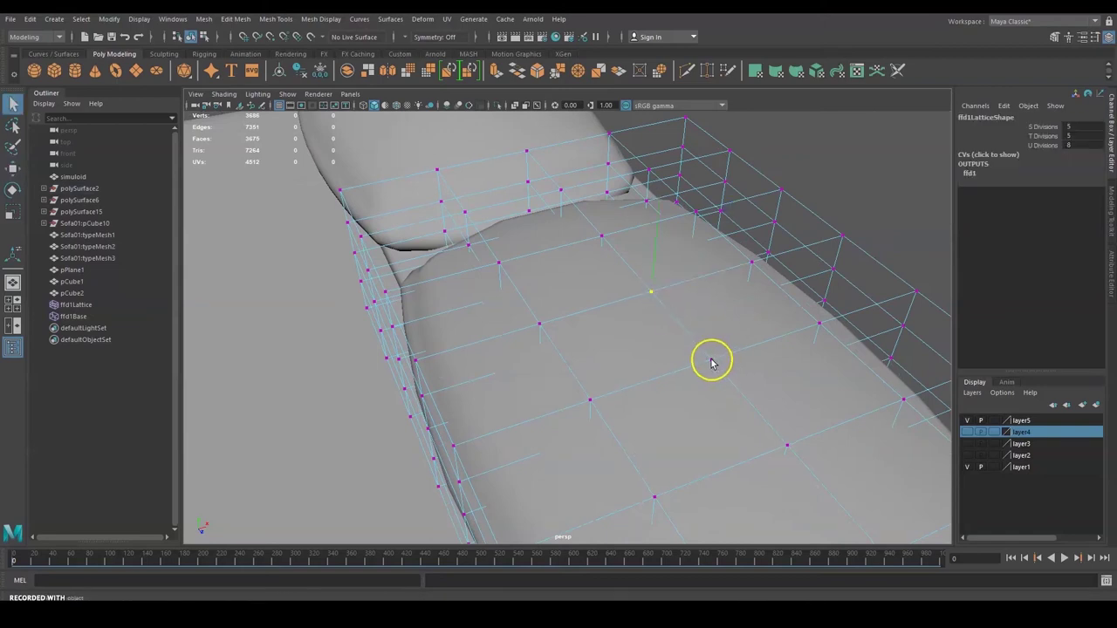
alt+drag(756, 361, 763, 347)
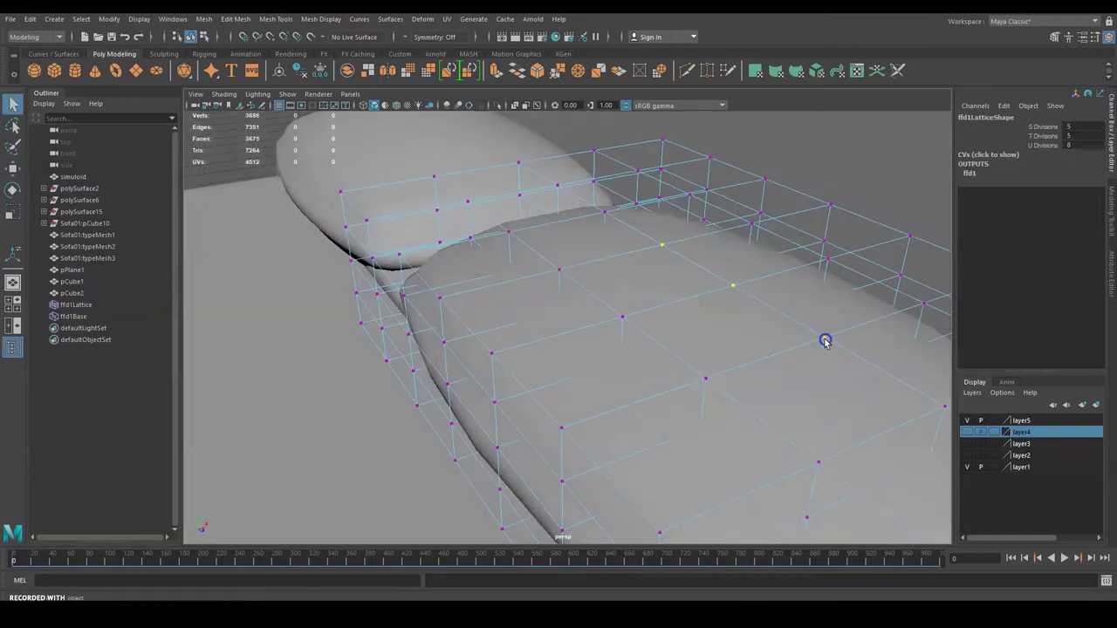
shift+click(625, 322)
key(ctrl+z)
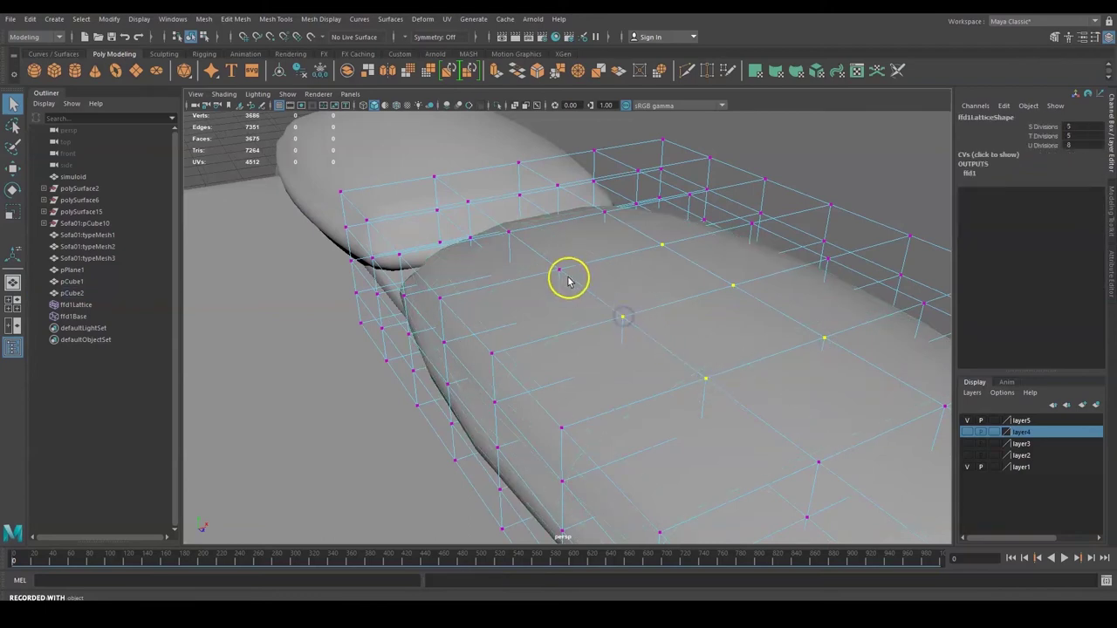
key(w)
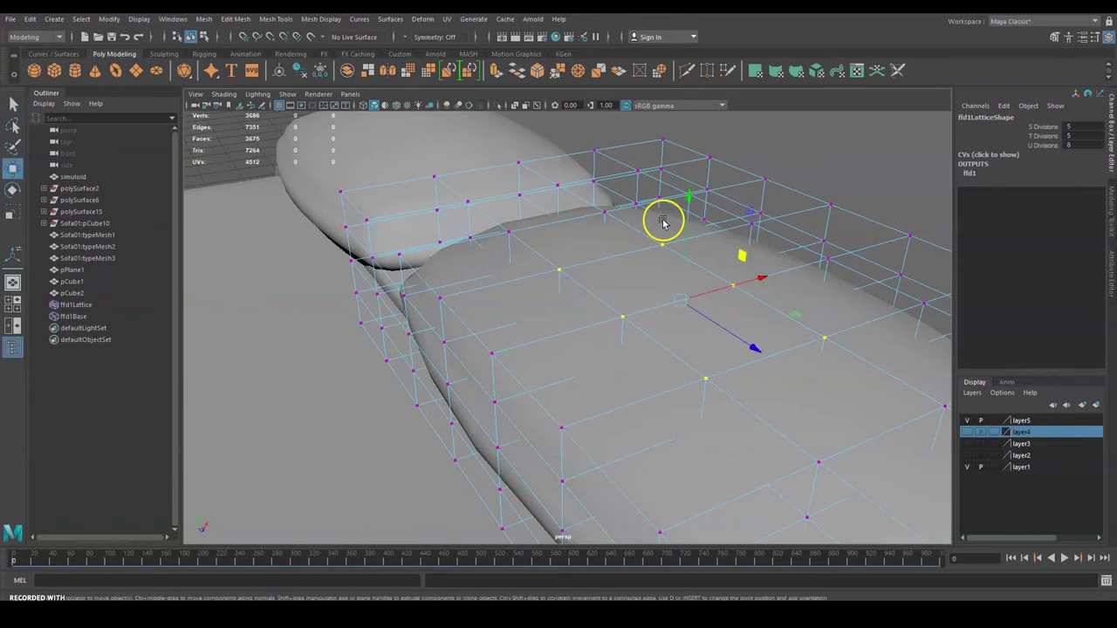
drag(688, 208, 689, 225)
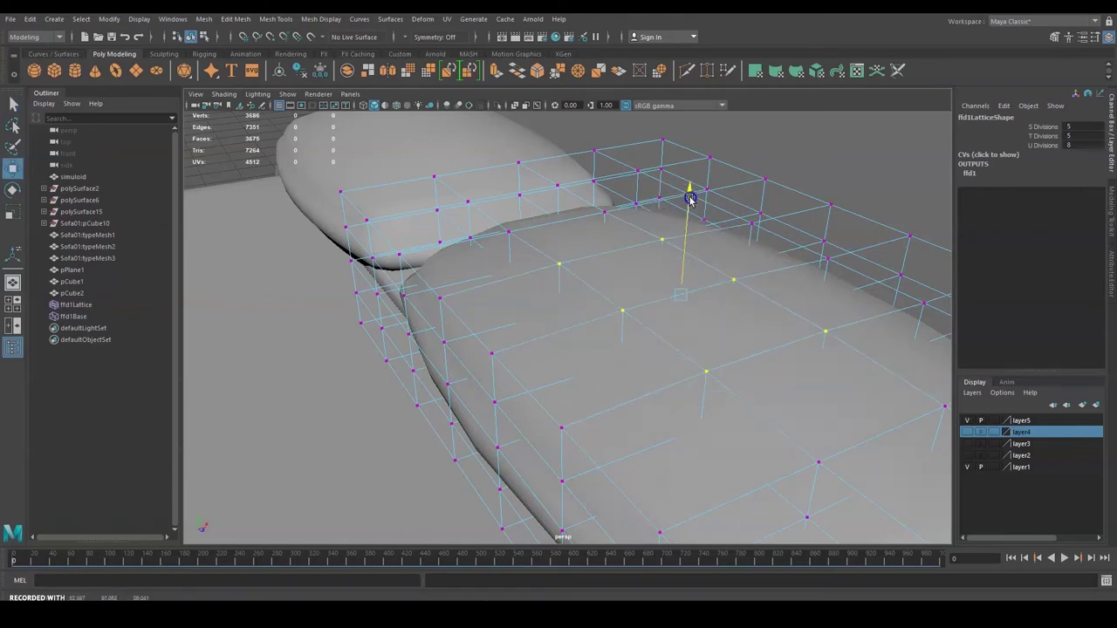
alt+drag(741, 253, 771, 214)
drag(812, 155, 829, 208)
alt+drag(795, 253, 790, 304)
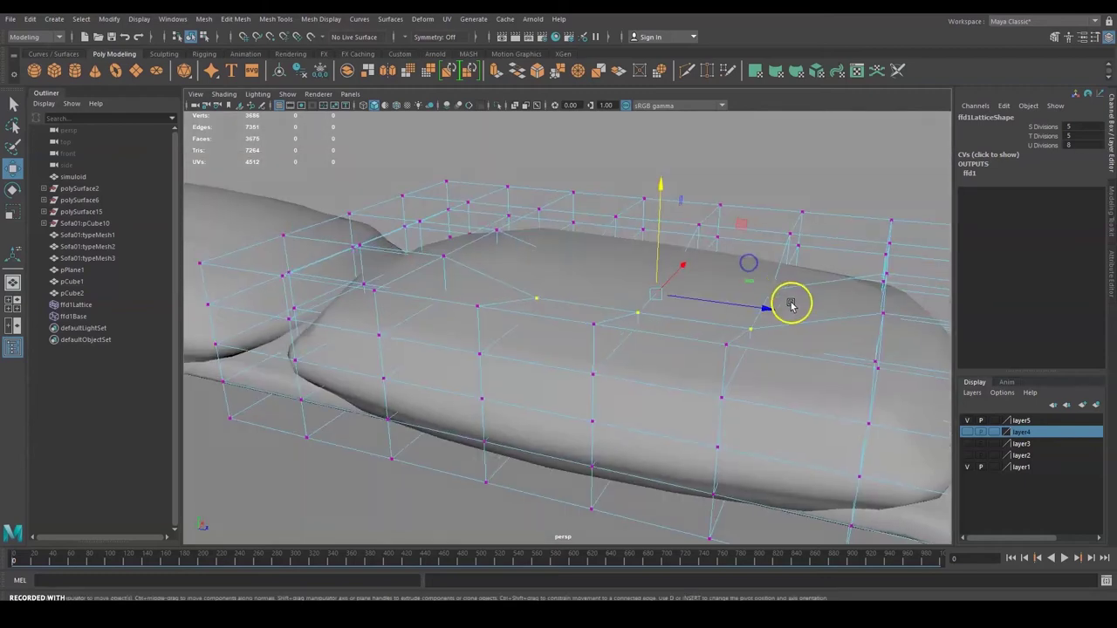
Reshape the pillow's front edge by shifting its middle lattice columns and pulling the column near the outer corner outward.
click(769, 293)
drag(773, 252, 579, 354)
drag(533, 421, 478, 451)
alt+drag(585, 414, 565, 427)
mouse_move(549, 286)
mouse_down()
mouse_move(538, 301)
mouse_move(551, 279)
mouse_up()
drag(679, 406, 655, 462)
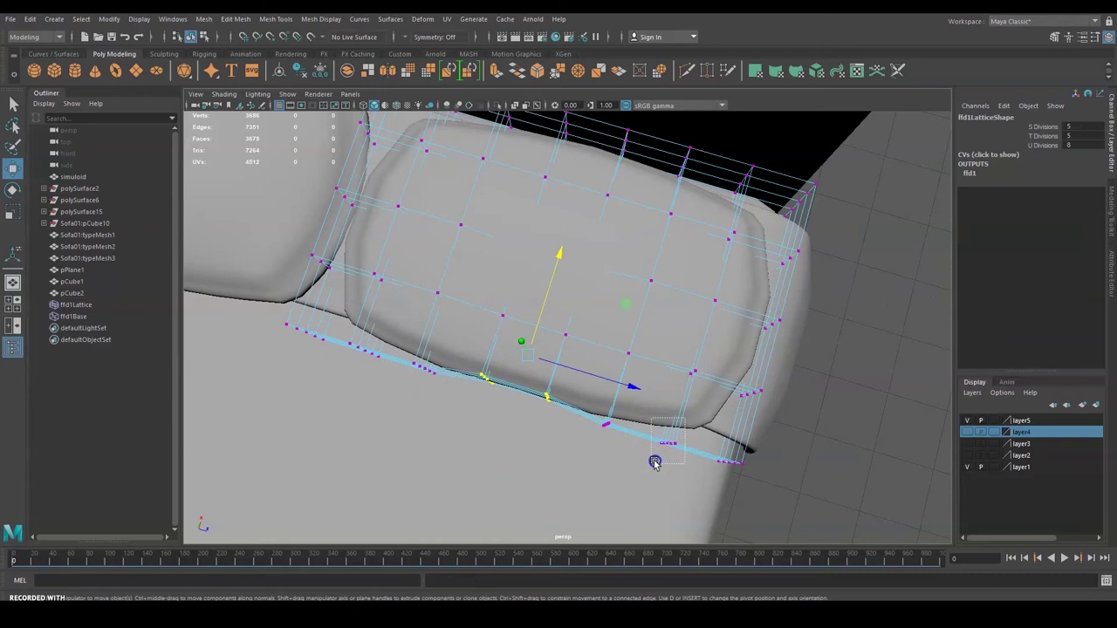
drag(690, 356, 686, 366)
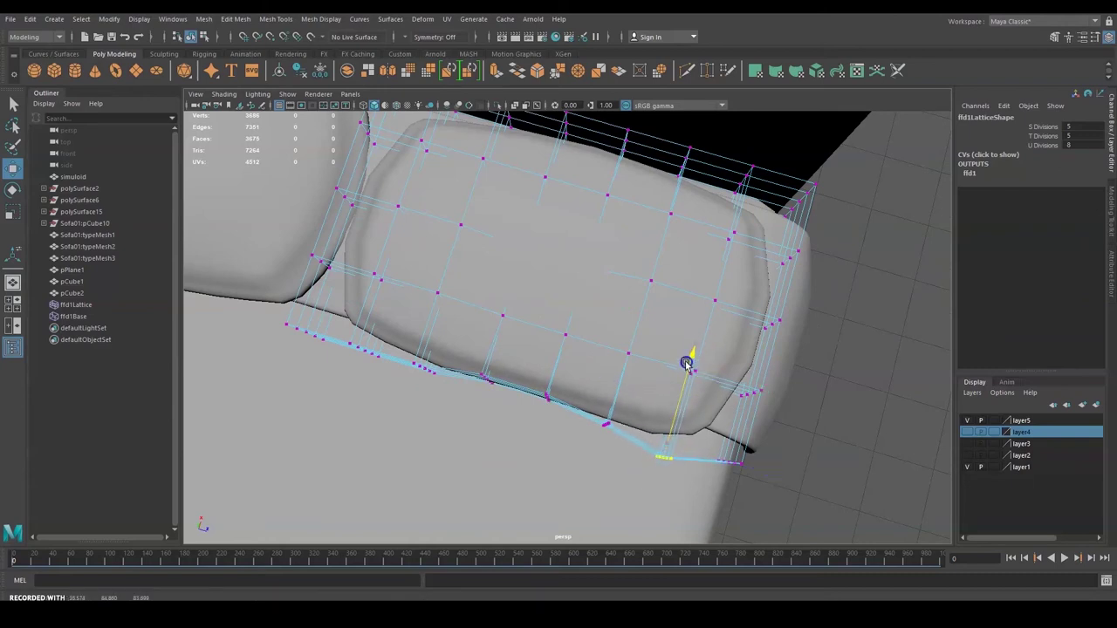
drag(725, 468, 687, 307)
Select the upper lattice points toward the headboard side and raise them into a ridge.
drag(716, 176, 656, 429)
alt+drag(671, 217, 736, 370)
ctrl+drag(779, 401, 622, 246)
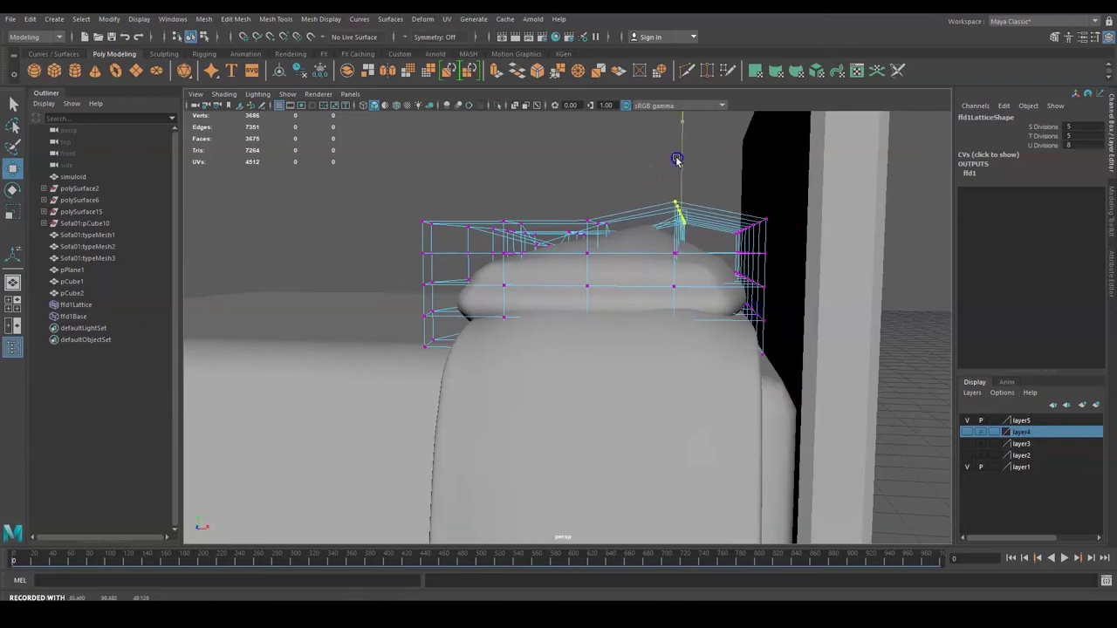
alt+drag(685, 197, 726, 222)
drag(676, 142, 677, 143)
Select the lattice columns at the rear inner corner, near the other pillow, and shift them to reshape that corner.
alt+drag(688, 194, 734, 246)
alt+drag(680, 336, 684, 331)
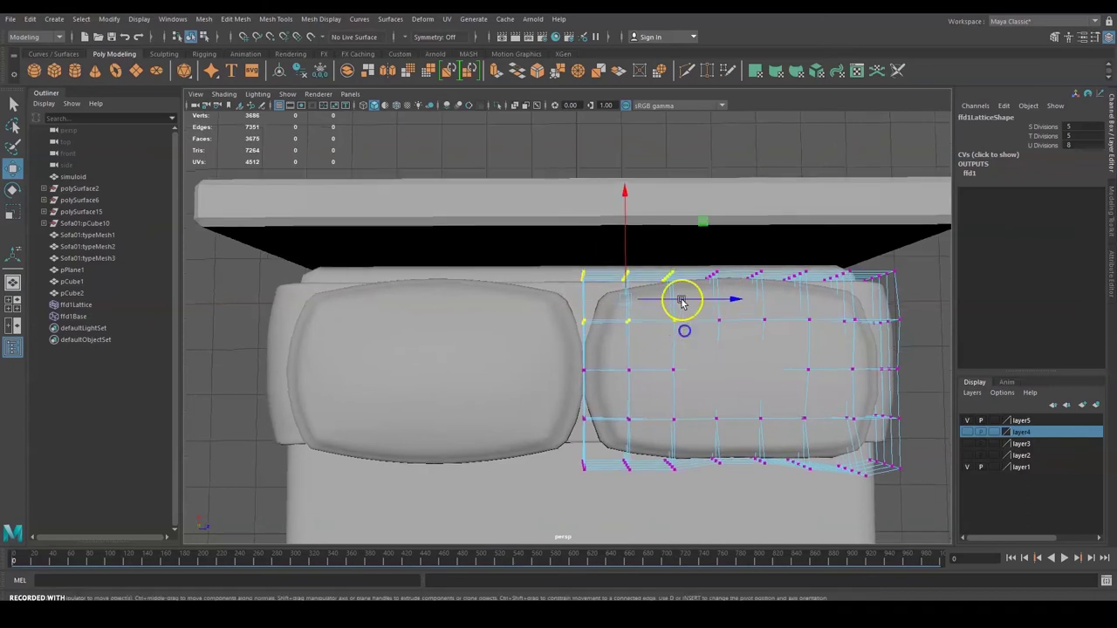
middle_drag(703, 221, 698, 202)
alt+drag(737, 261, 720, 234)
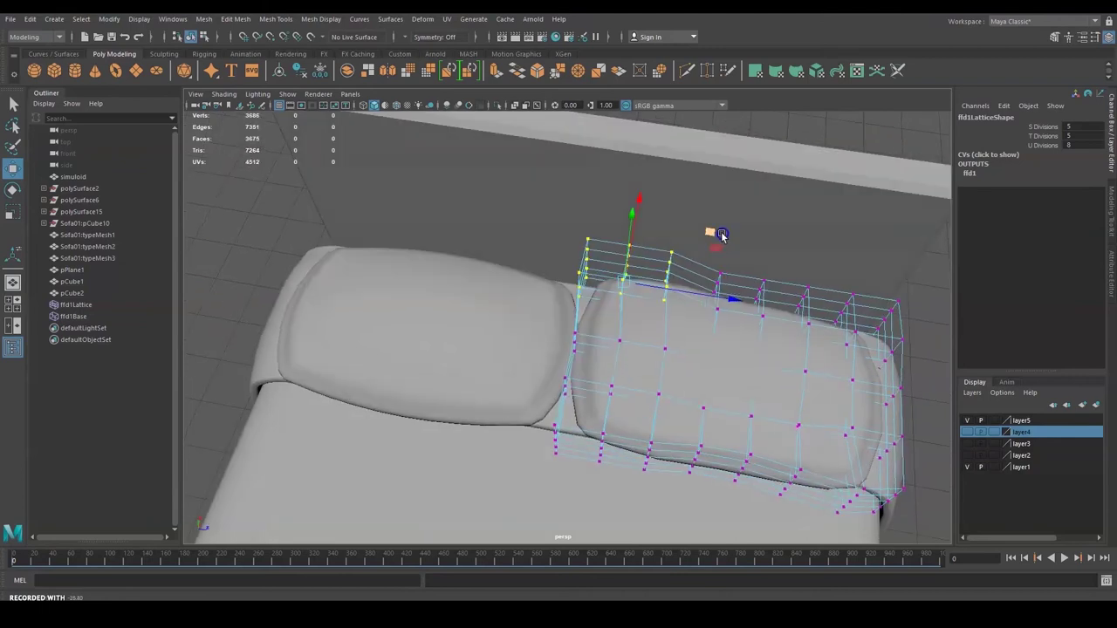
Shift the selected lattice points at the pillow's rear inner corner in toward the pillow and finish editing the lattice points.
drag(642, 198, 610, 253)
right_drag(547, 329, 602, 284)
click(729, 282)
Select the pillow's lattice and delete the history of all objects to bake the deformation into the mesh.
click(549, 307)
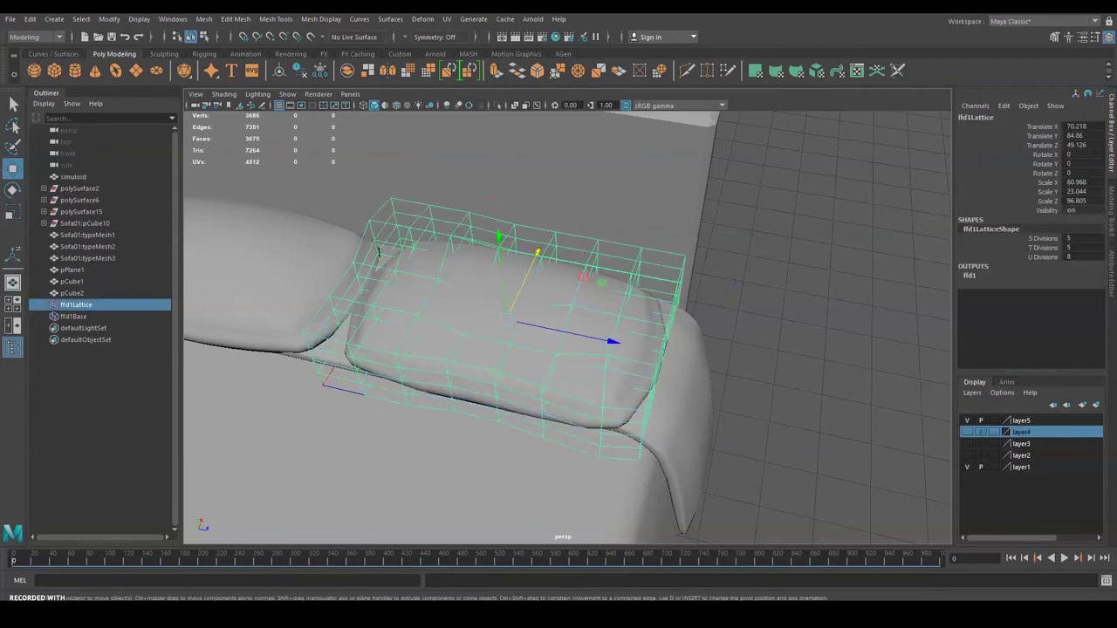
click(33, 19)
mouse_move(128, 167)
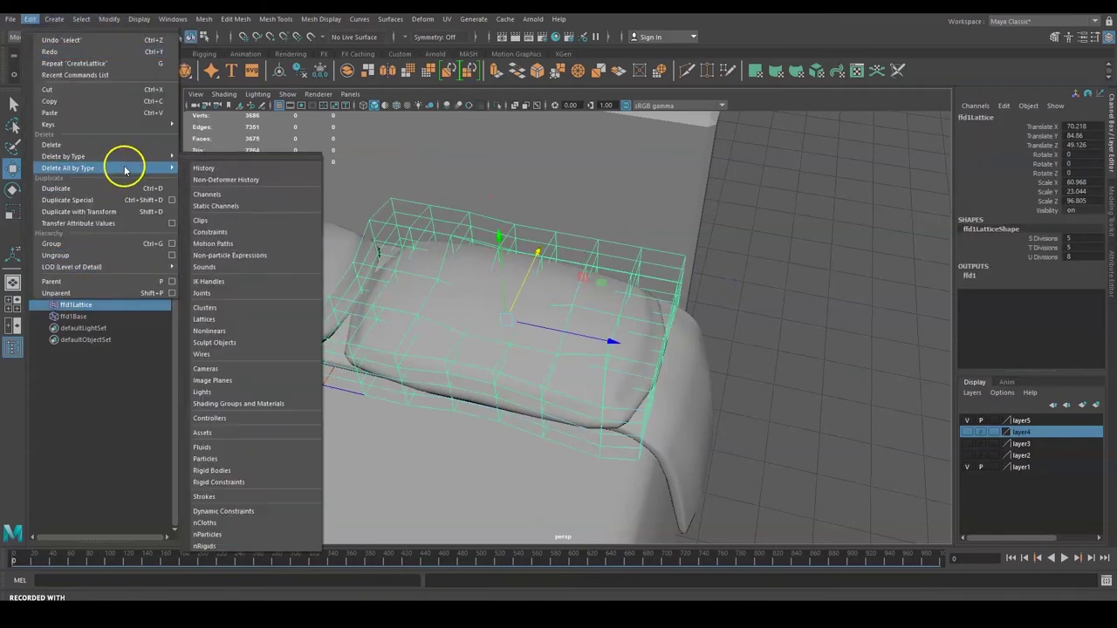
click(202, 168)
Examine both pillows on the bed from several angles and distances, selecting each to check its shape and mesh.
alt+drag(759, 304, 738, 349)
alt+right_drag(738, 349, 598, 354)
alt+drag(599, 354, 675, 385)
click(608, 270)
click(483, 294)
click(783, 292)
click(480, 335)
alt+drag(642, 373, 455, 331)
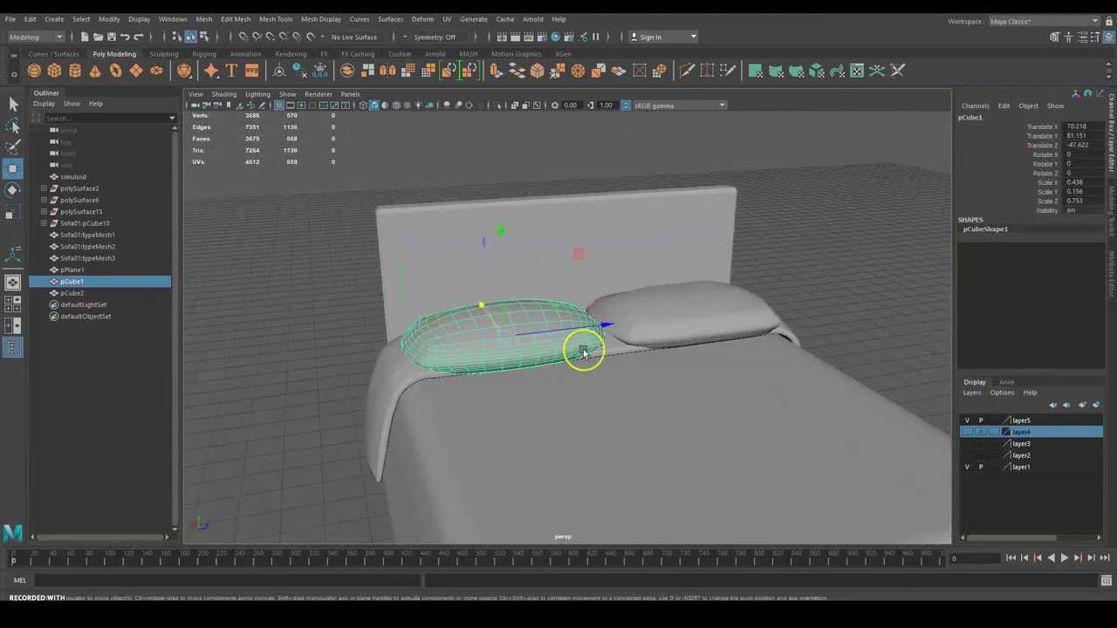
click(792, 252)
alt+drag(791, 251, 705, 314)
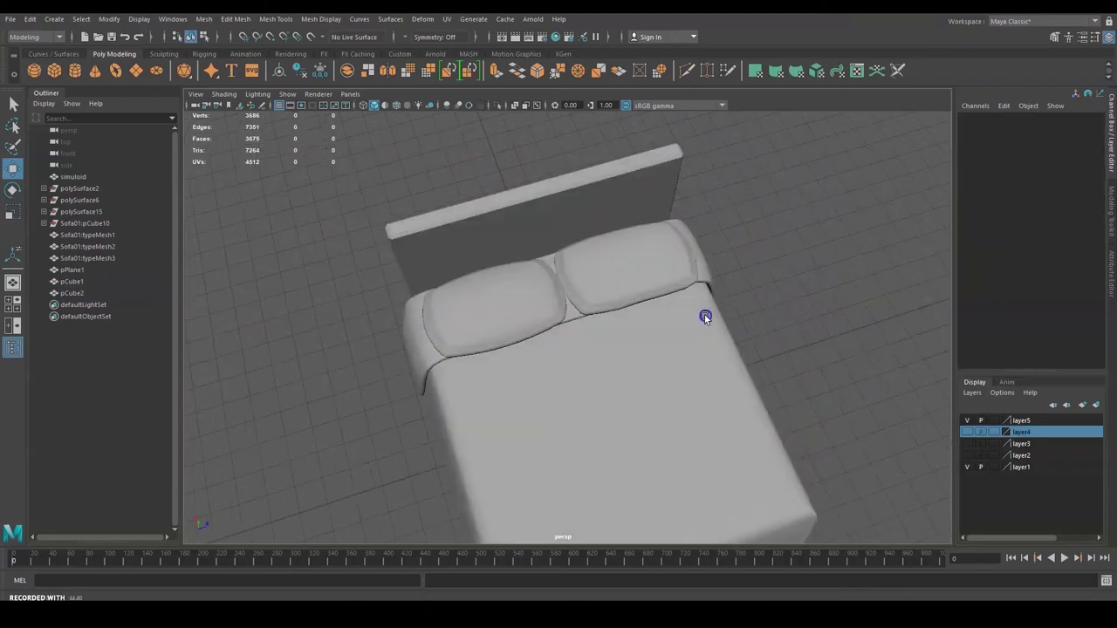
click(619, 266)
alt+middle_drag(538, 381, 561, 400)
click(767, 265)
alt+middle_drag(596, 352, 635, 409)
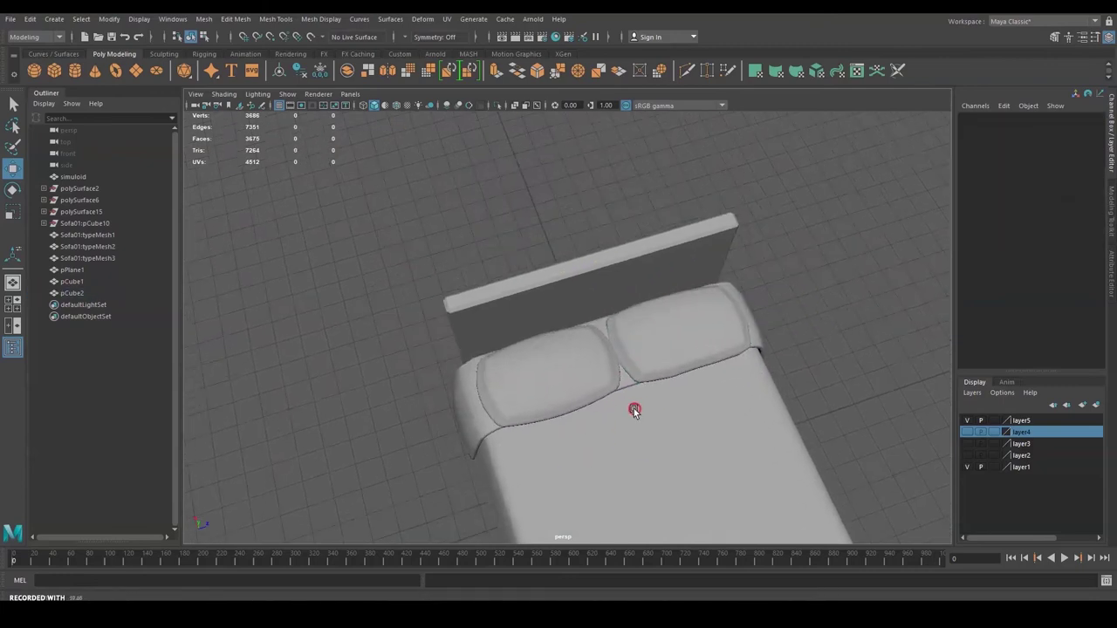
scroll(635, 409, up, 4)
alt+drag(667, 367, 665, 294)
alt+right_drag(666, 294, 670, 247)
alt+drag(670, 245, 651, 249)
scroll(660, 248, down, 5)
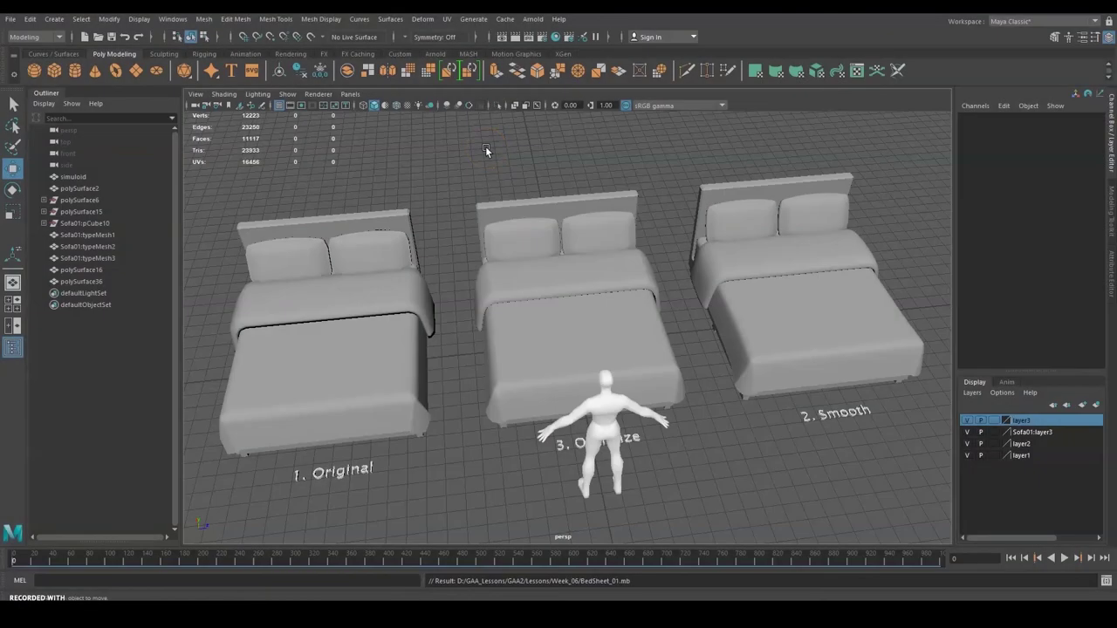
In the BedSheet_01 scene, examine the wireframes and polygon counts of the Original, Smooth and Optimize beds in turn.
alt+drag(570, 249, 652, 223)
alt+drag(459, 326, 456, 345)
click(461, 374)
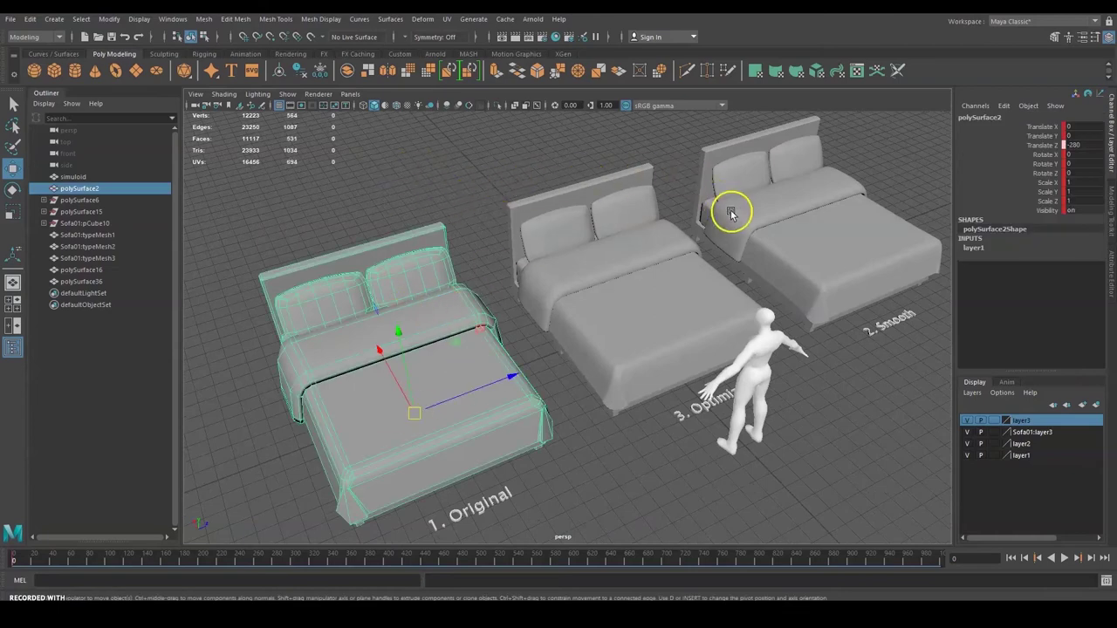
alt+drag(573, 270, 637, 299)
alt+middle_drag(637, 298, 492, 280)
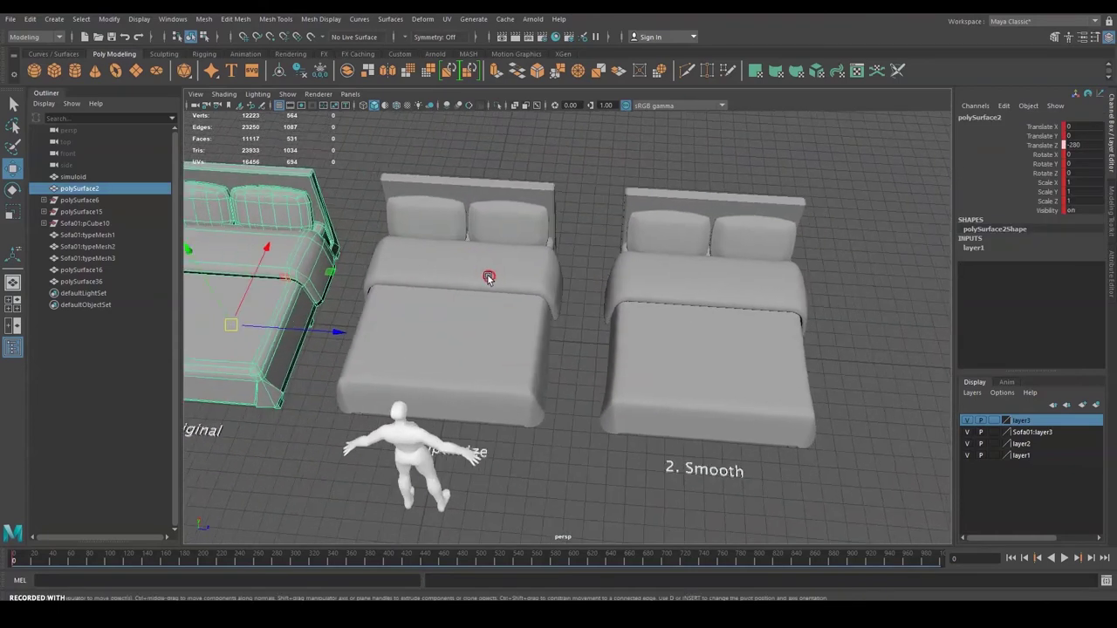
click(666, 283)
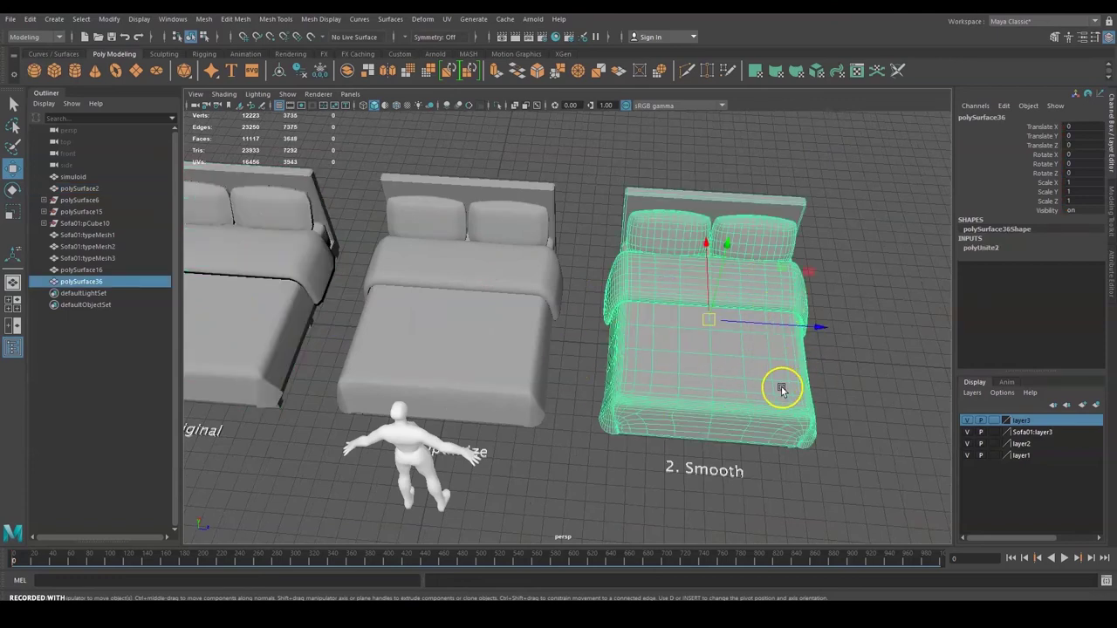
click(524, 281)
alt+drag(532, 314, 561, 351)
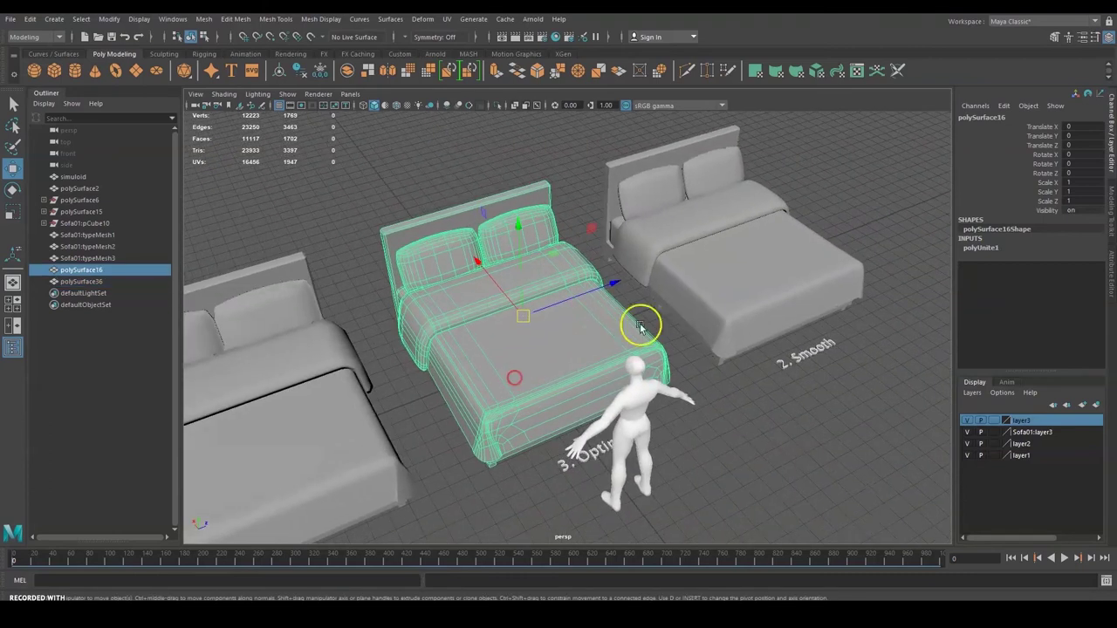
Compare the mesh density of the Optimize and Smooth beds, selecting them together and individually, and clear the selection.
shift+click(756, 284)
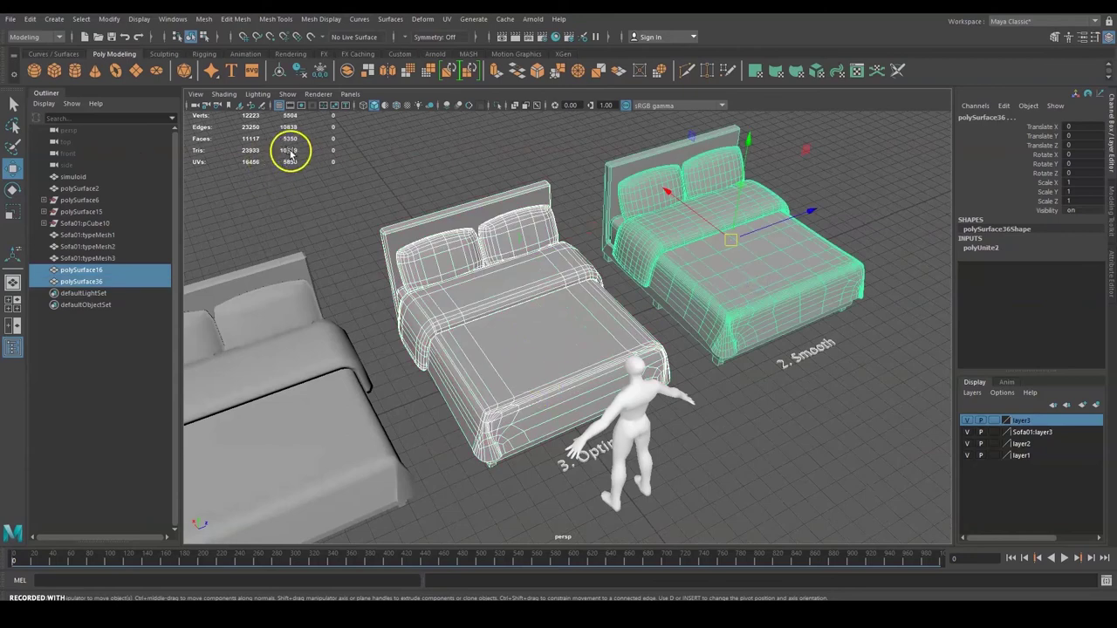
click(569, 349)
click(731, 258)
click(543, 337)
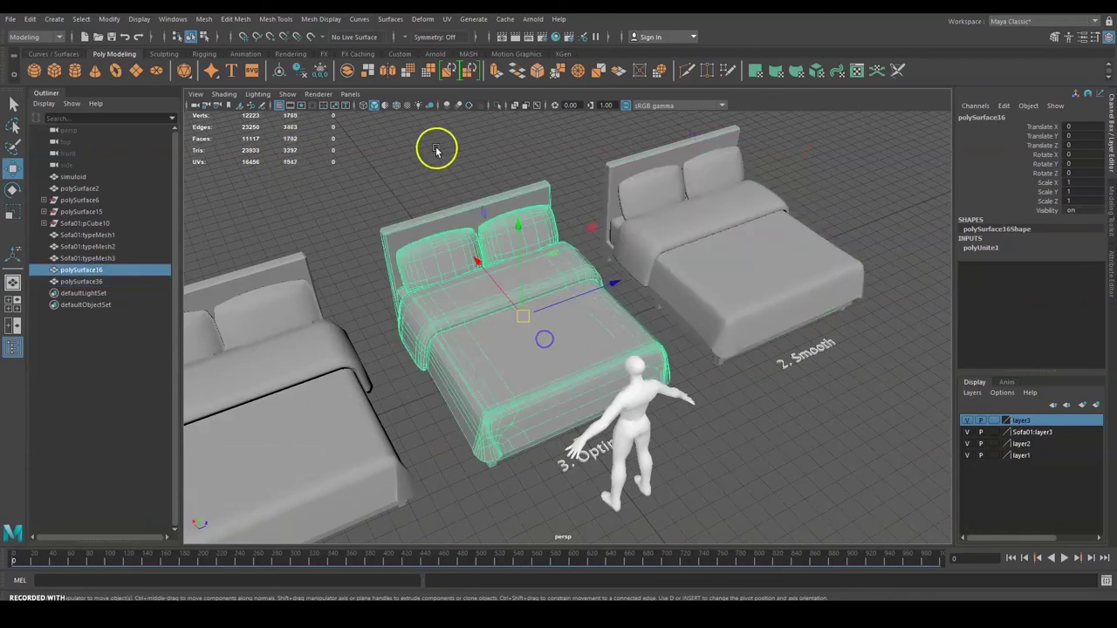
alt+drag(552, 339, 528, 315)
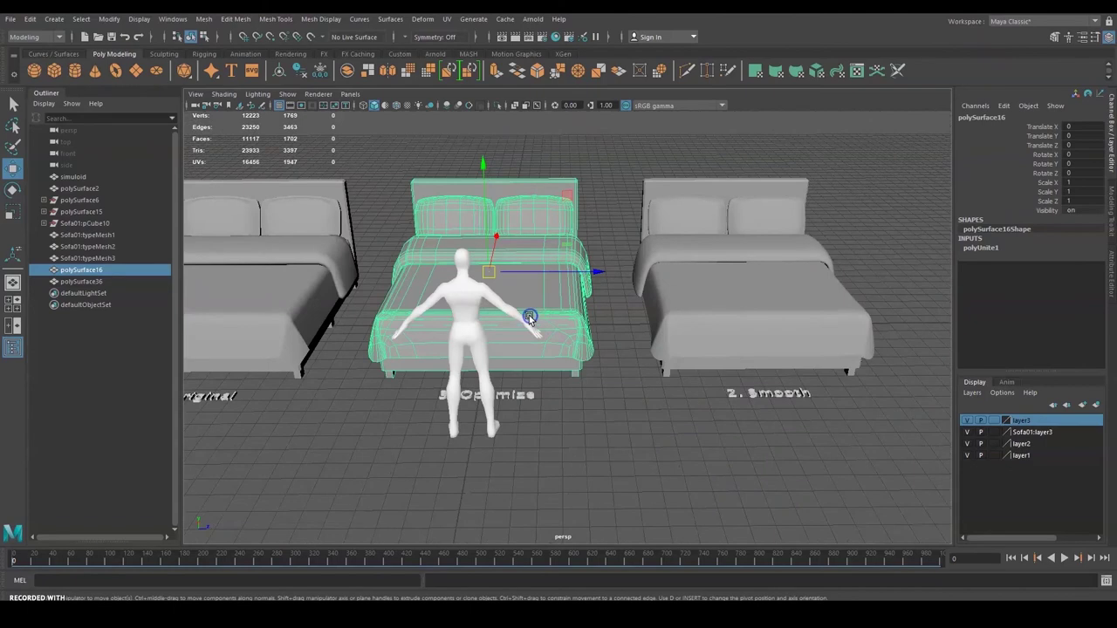
alt+middle_drag(529, 315, 672, 332)
click(588, 160)
alt+drag(588, 161, 570, 250)
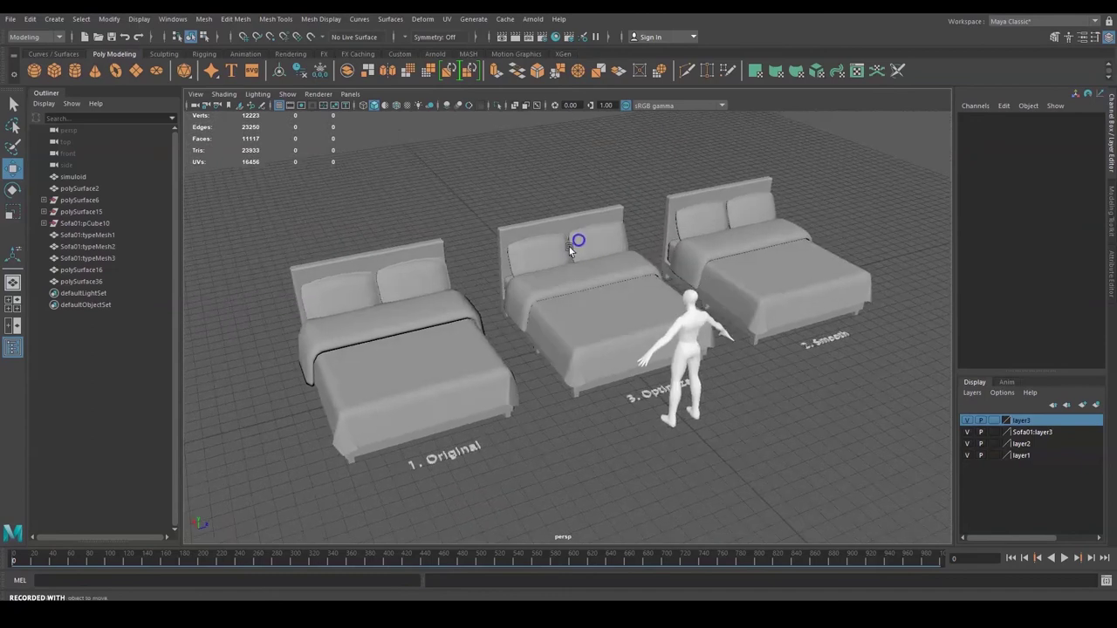
Check the polygon statistics of the Original bed, the Smooth bed and the Optimize bed one after another.
click(327, 357)
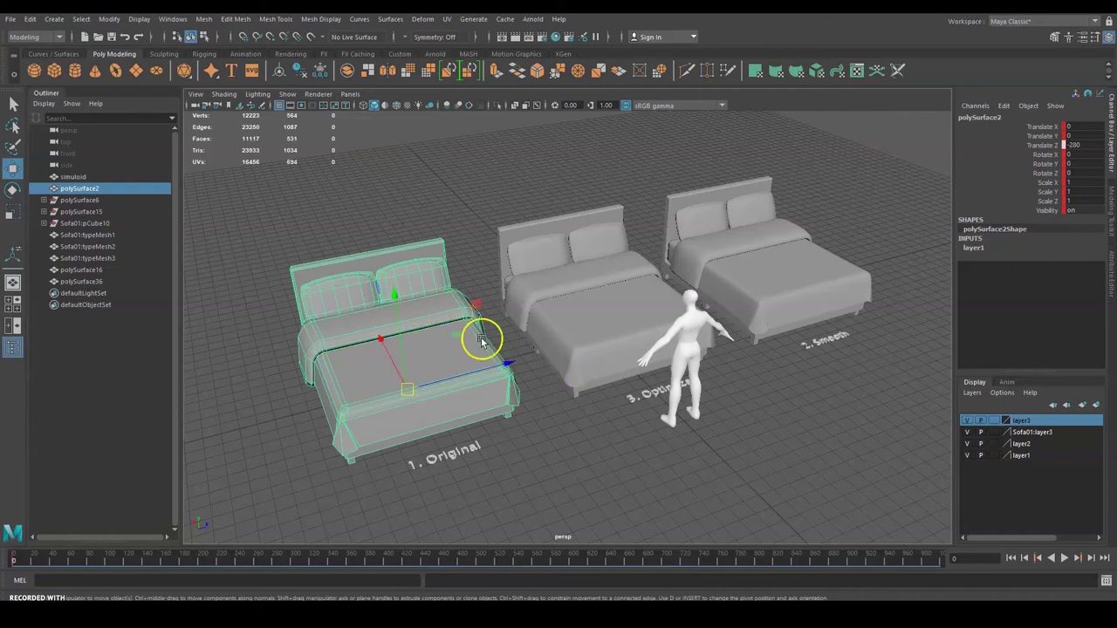
click(788, 281)
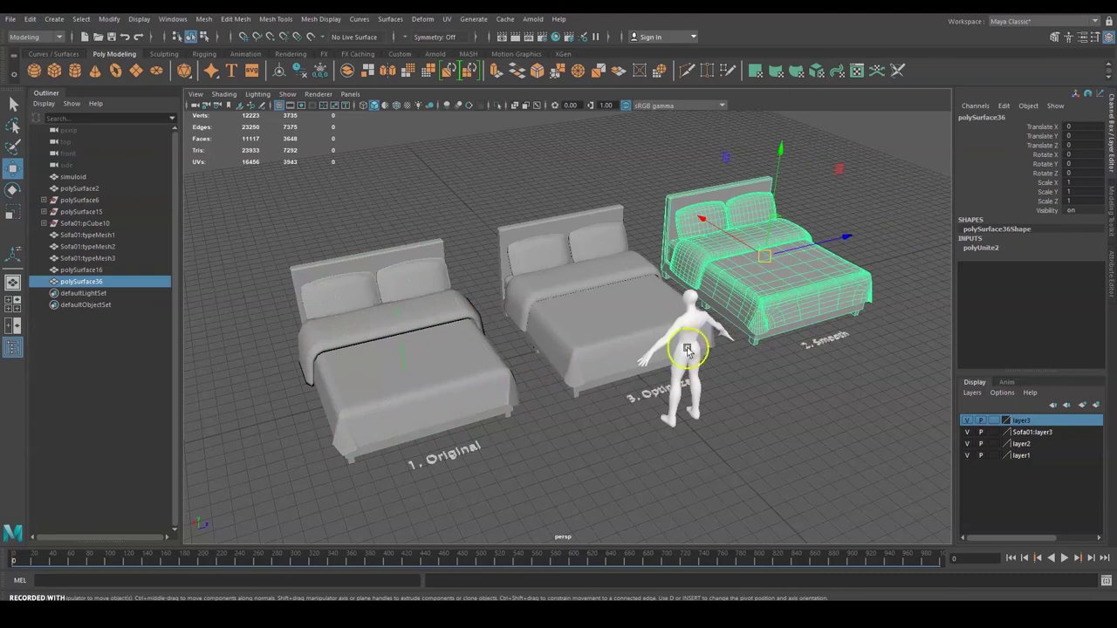
click(613, 345)
click(655, 170)
click(601, 281)
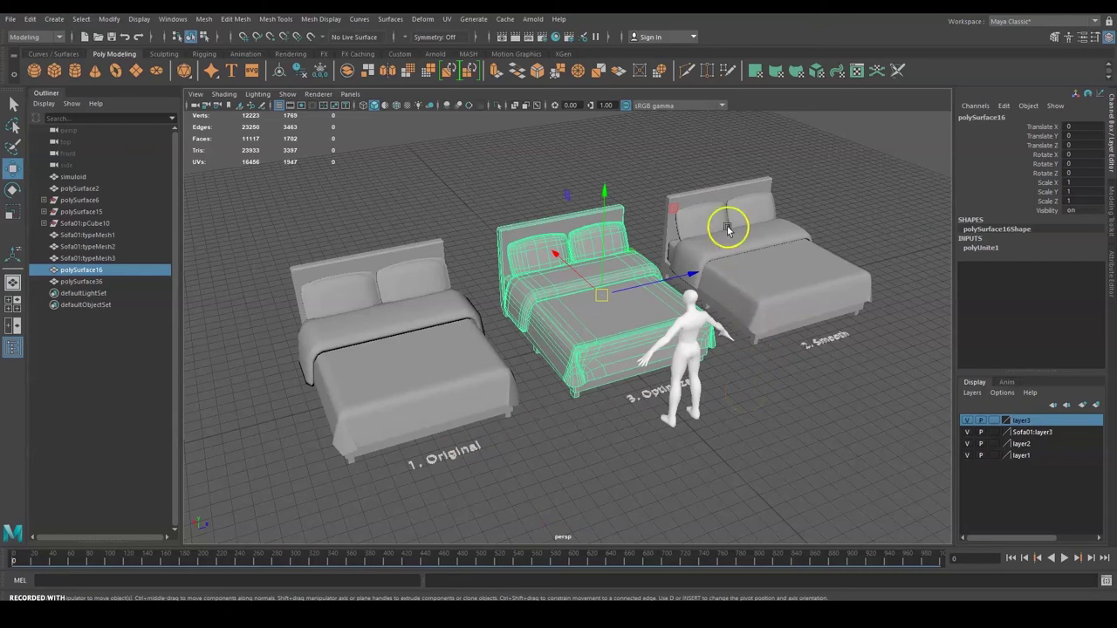
click(621, 172)
Examine the unselected Original, Optimize and Smooth beds from different angles and close up to compare their silhouettes and softness.
alt+drag(625, 207, 734, 262)
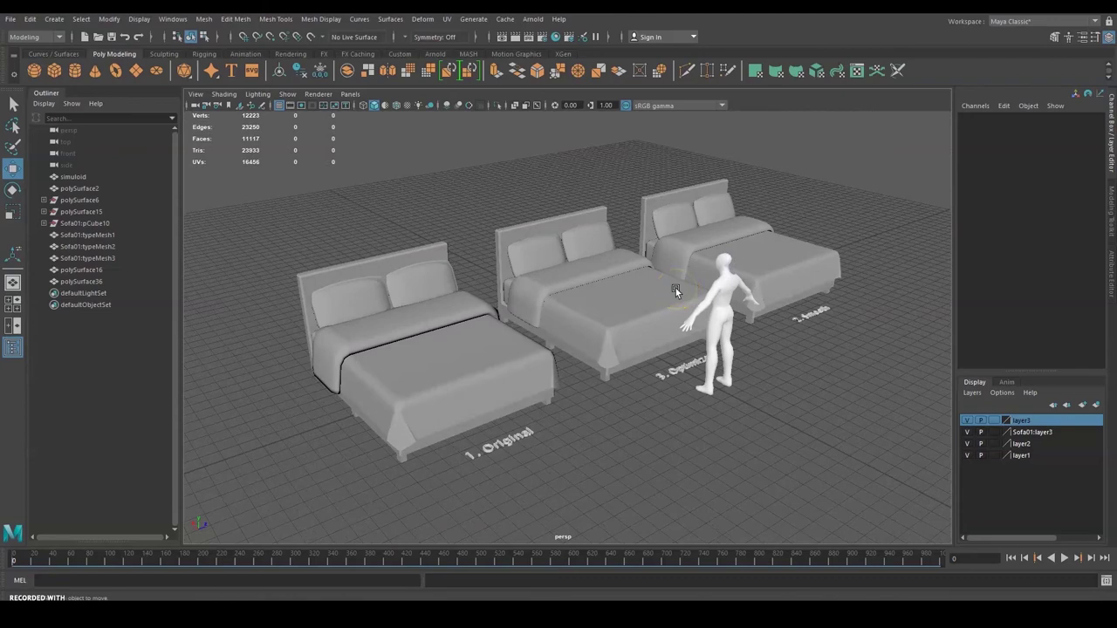
alt+drag(680, 292, 674, 292)
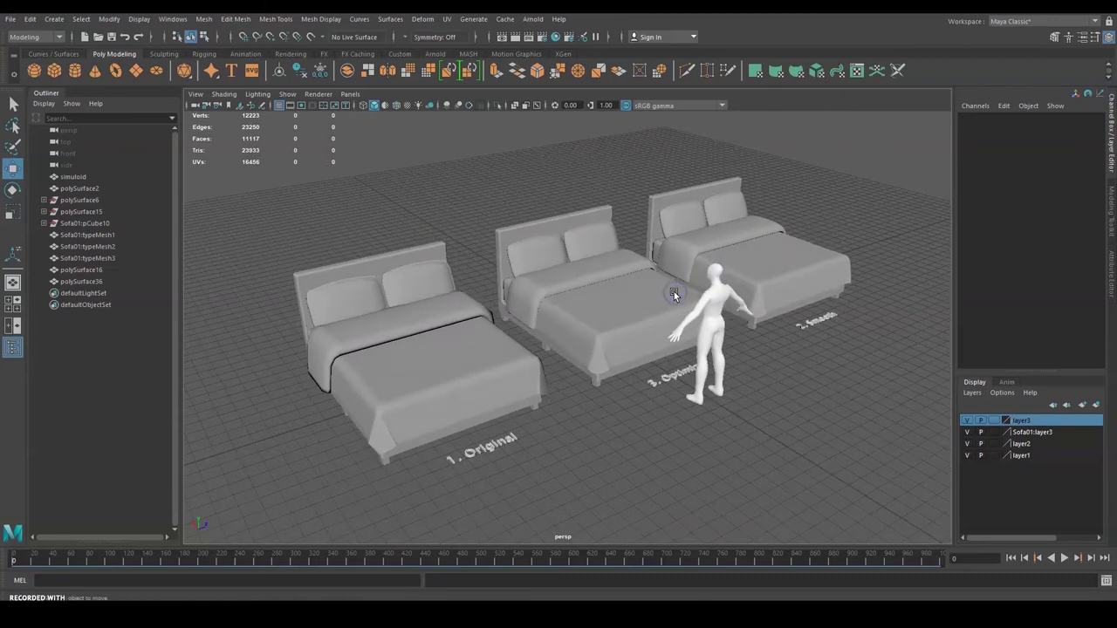
scroll(673, 292, up, 2)
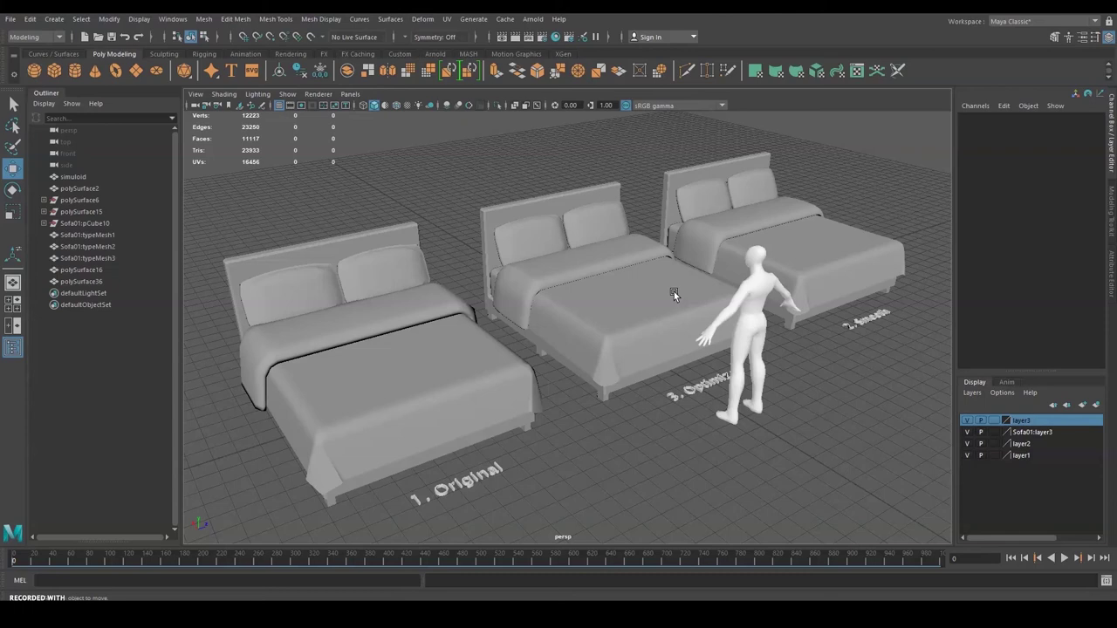
alt+drag(563, 325, 592, 350)
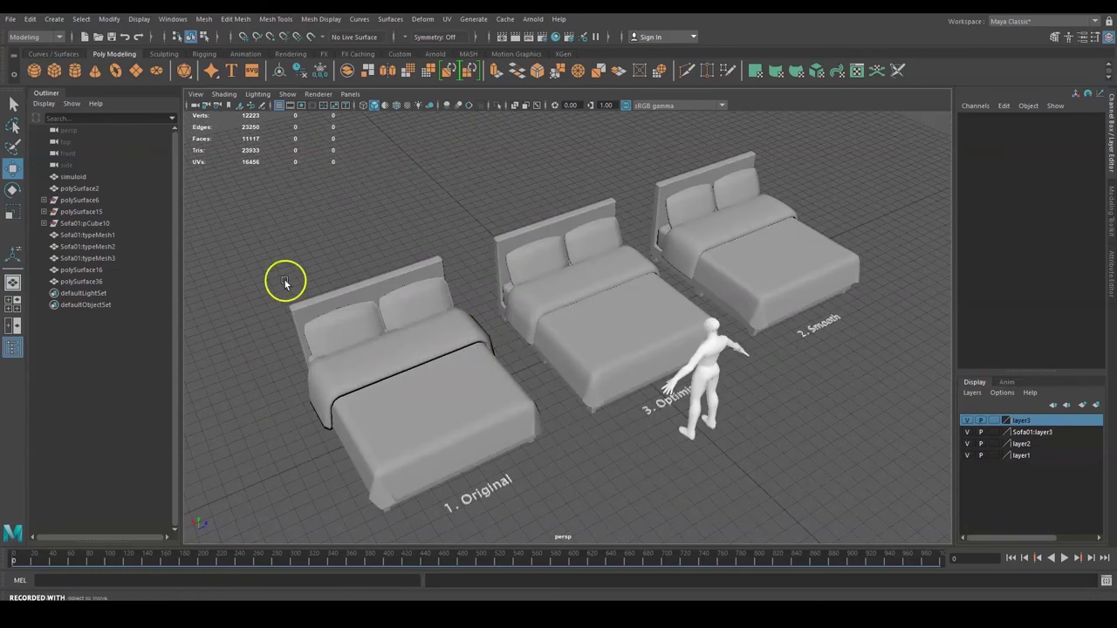
alt+middle_drag(411, 378, 430, 371)
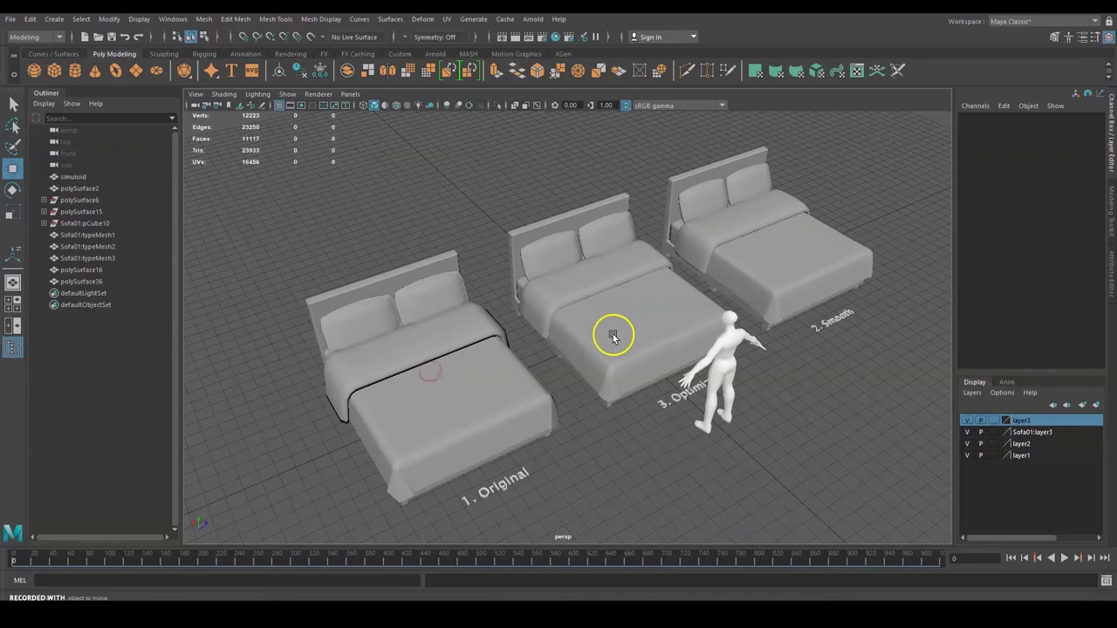
scroll(616, 335, up, 5)
alt+drag(720, 336, 683, 326)
alt+middle_drag(689, 335, 628, 369)
alt+drag(750, 381, 673, 379)
scroll(692, 378, down, 4)
scroll(736, 371, down, 3)
alt+middle_drag(735, 371, 751, 382)
alt+drag(751, 381, 730, 367)
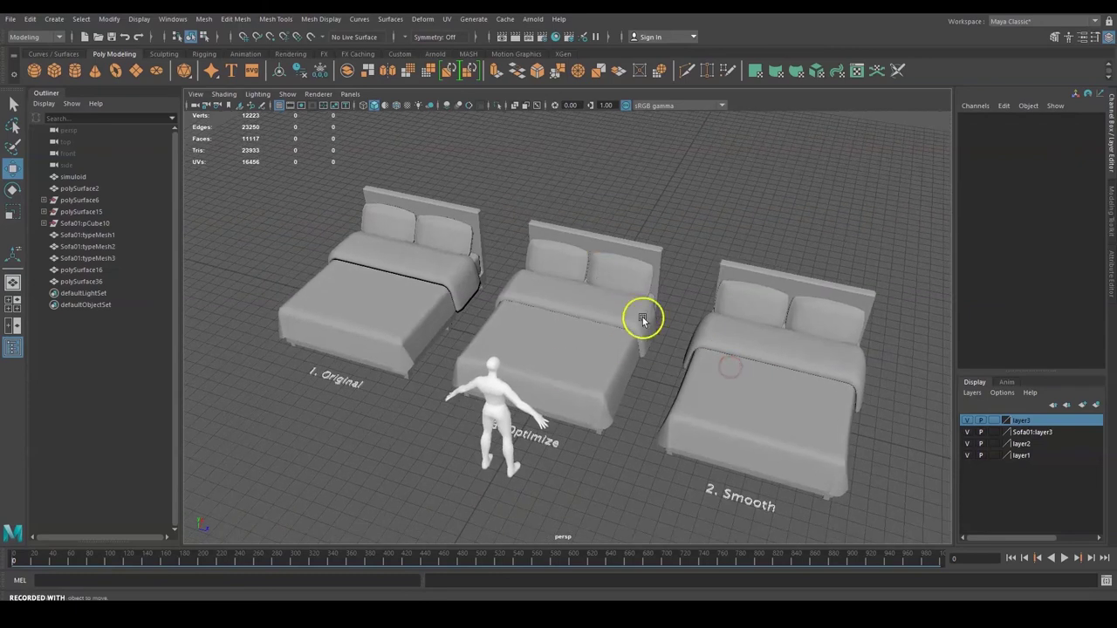
Compare the wireframes and polygon counts of the Optimize and Original beds, separately and selected together.
click(569, 310)
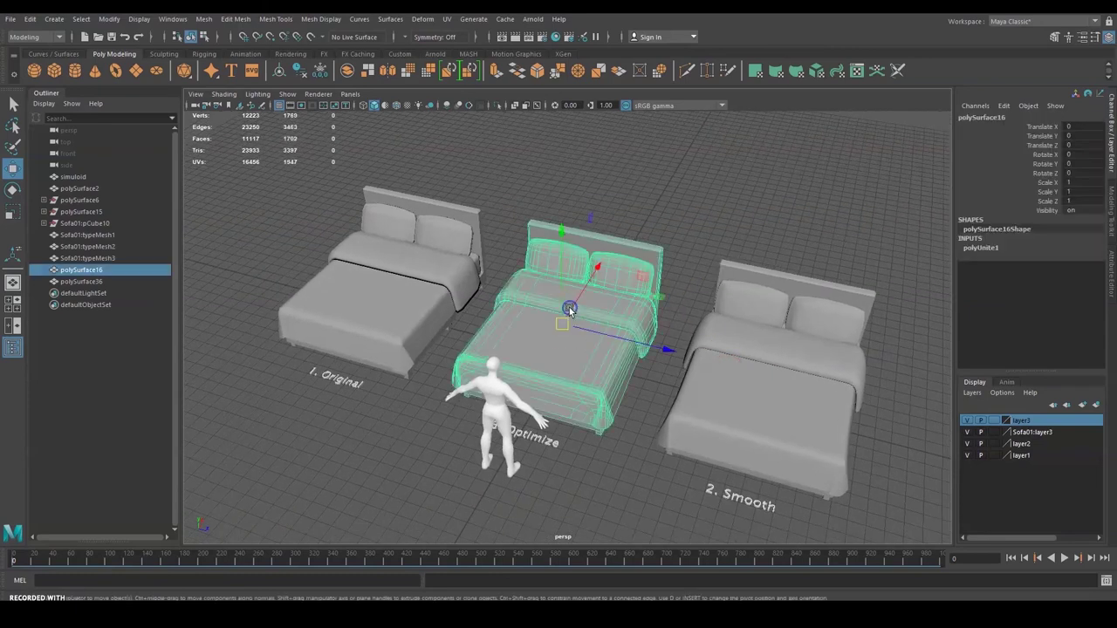
click(661, 235)
click(431, 279)
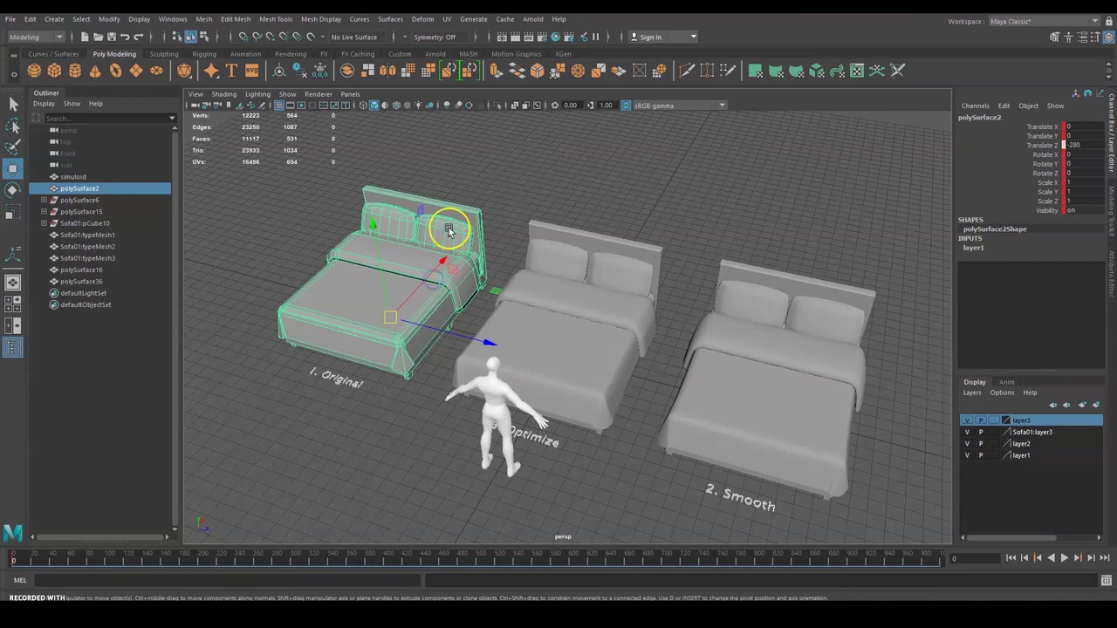
click(512, 161)
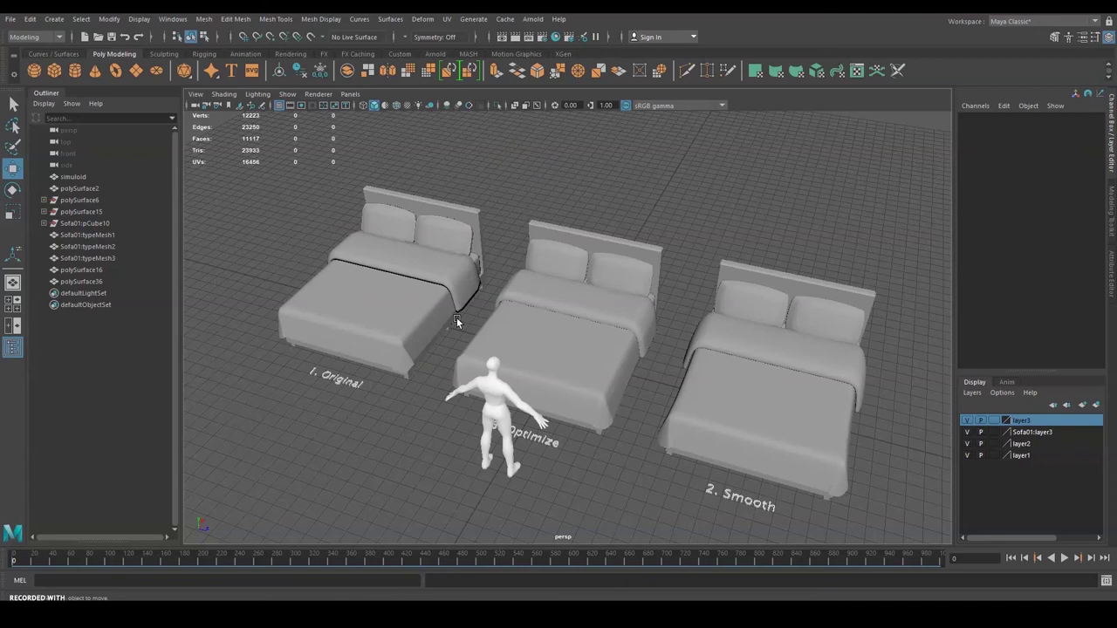
click(450, 293)
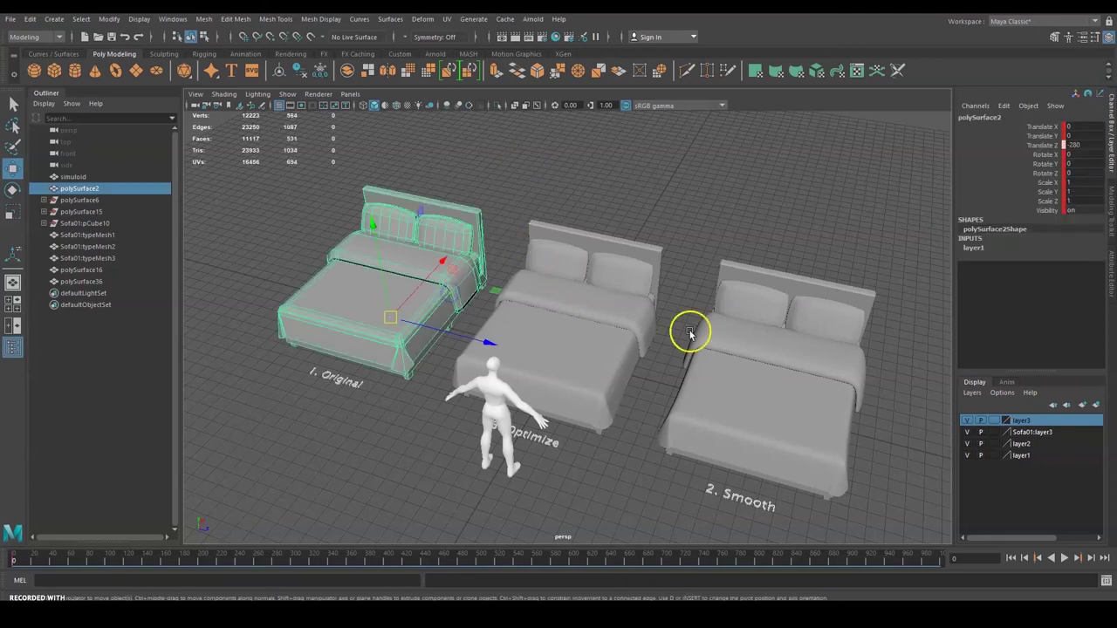
click(607, 320)
shift+click(430, 281)
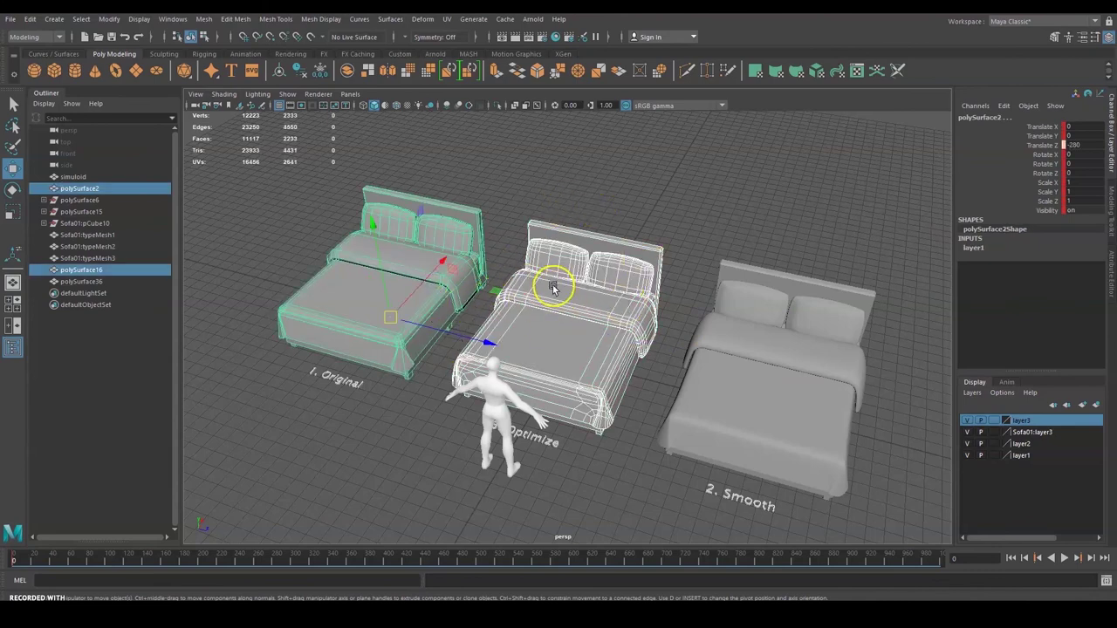
click(602, 177)
View the Optimize bed close up and from afar, and alternate between the three beds to compare their mesh density.
scroll(546, 290, up, 10)
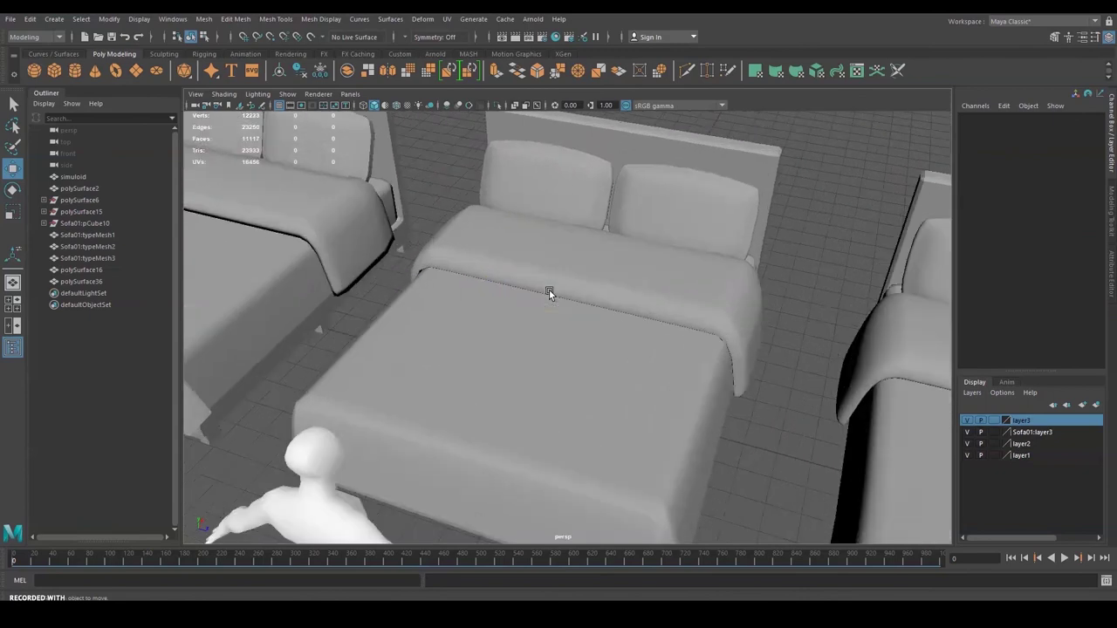
scroll(549, 292, down, 10)
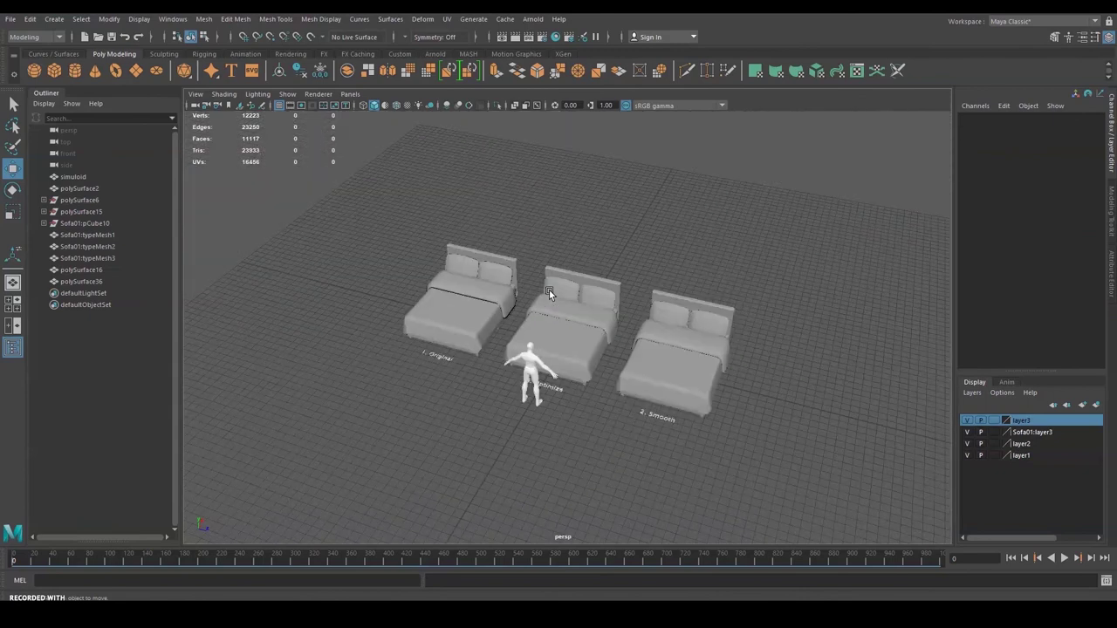
scroll(549, 290, up, 5)
click(370, 280)
click(541, 280)
click(780, 366)
click(562, 309)
click(376, 271)
click(612, 302)
click(756, 349)
click(542, 309)
click(375, 270)
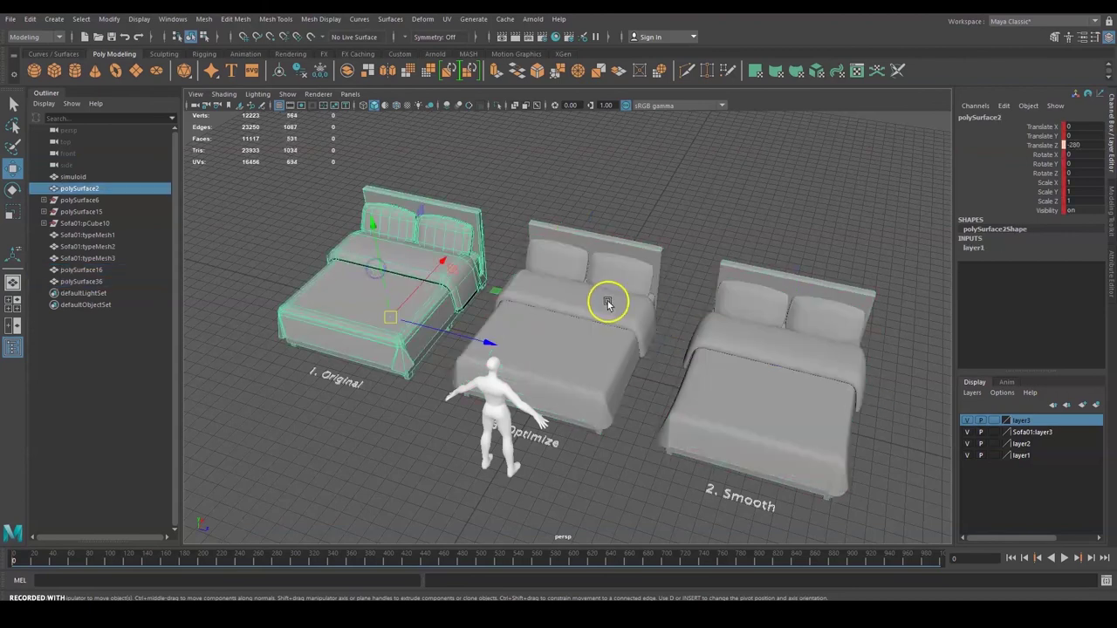
Inspect the wireframes of the Optimize and Smooth beds from the other side and clear the selection.
alt+drag(731, 372, 678, 323)
click(627, 325)
click(791, 299)
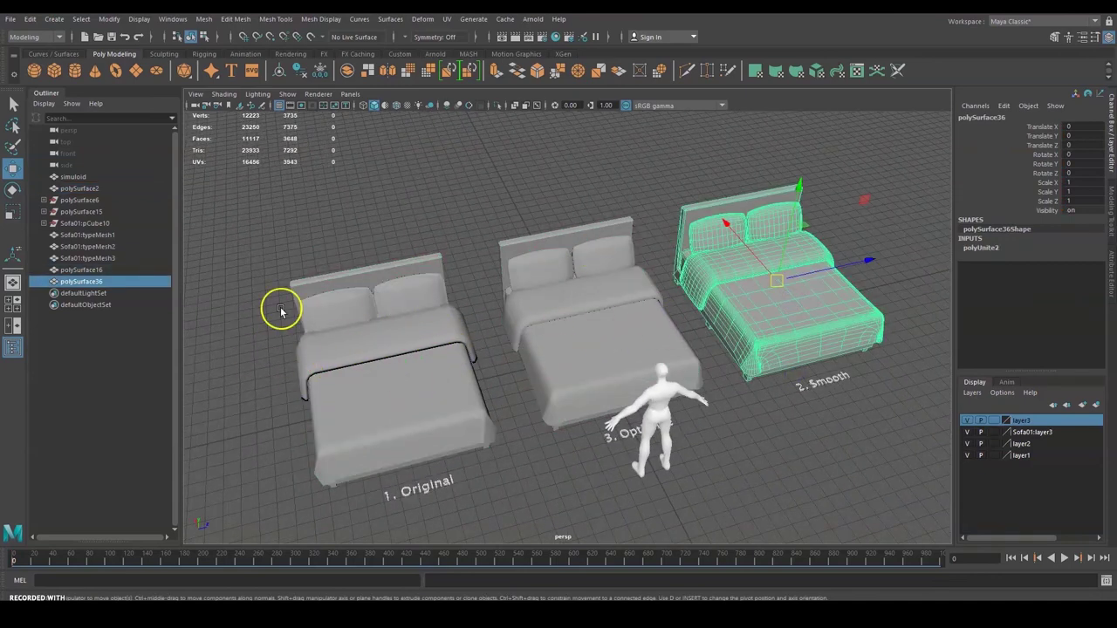
click(657, 192)
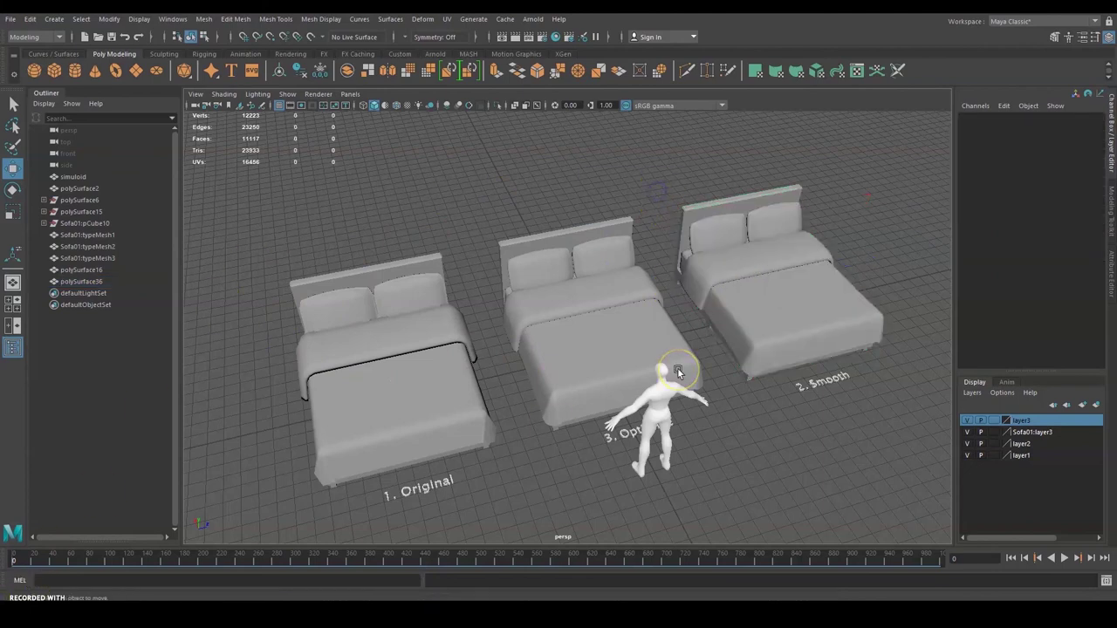
click(708, 339)
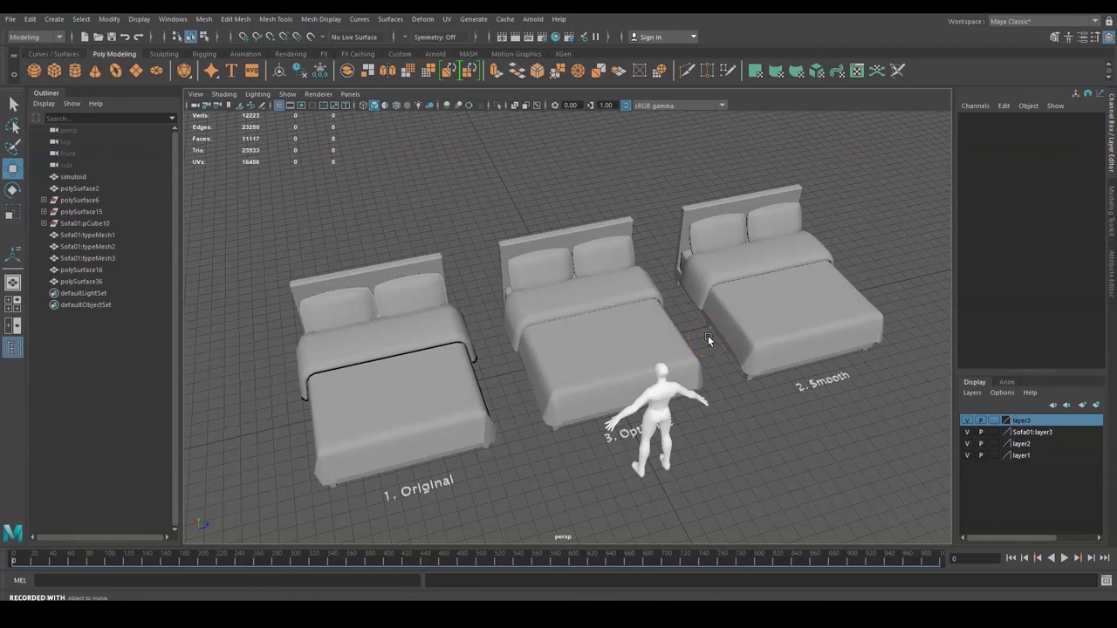